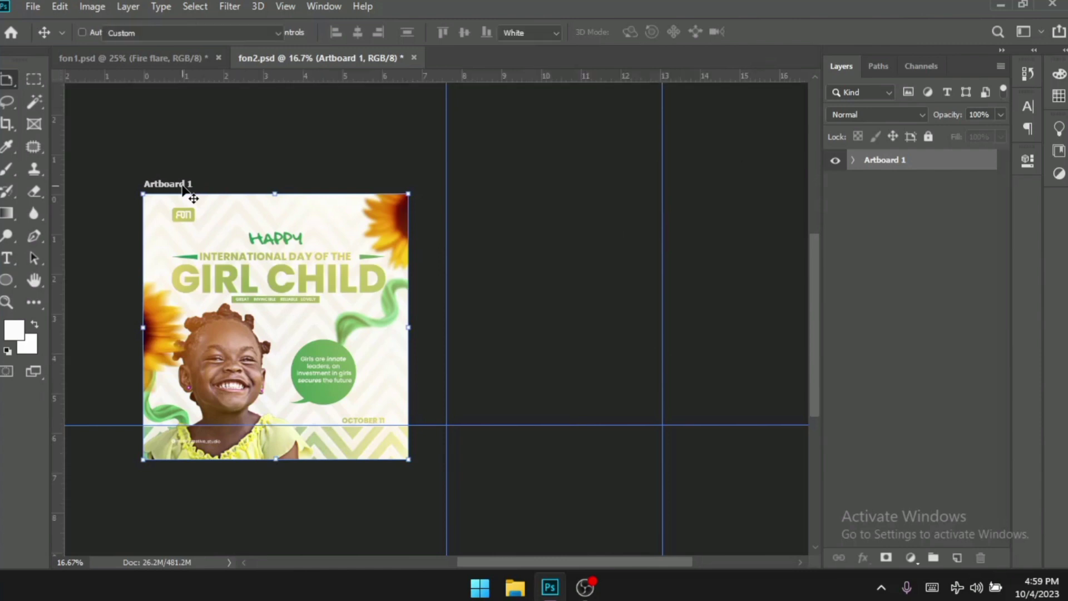
- Add a blank artboard of the same size directly beside Artboard 1
{"action": "left_click", "coordinate": [445, 328]}
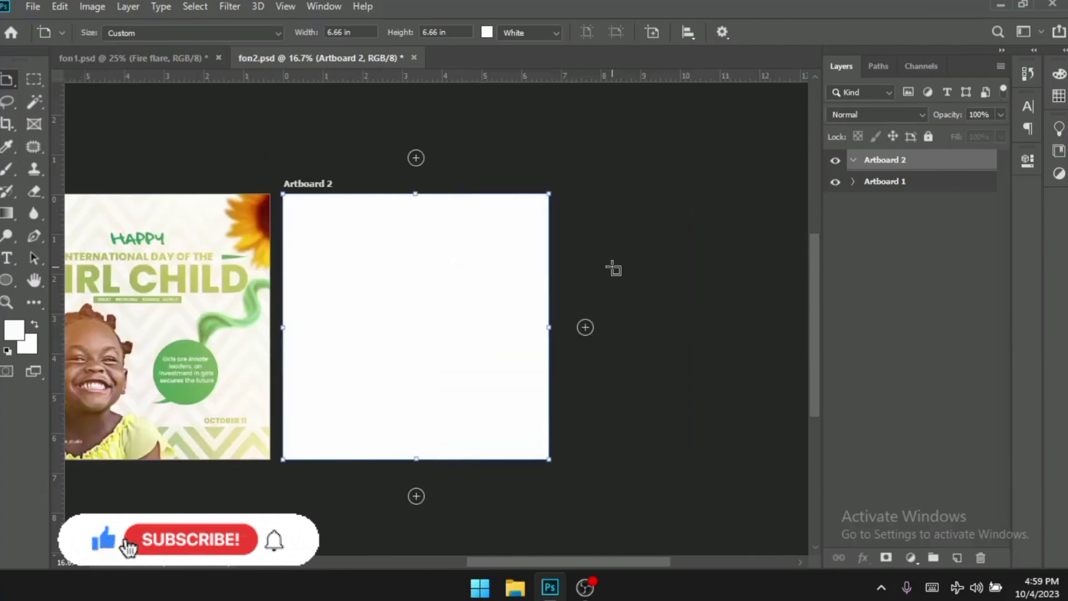
{"action": "key", "text": "v"}
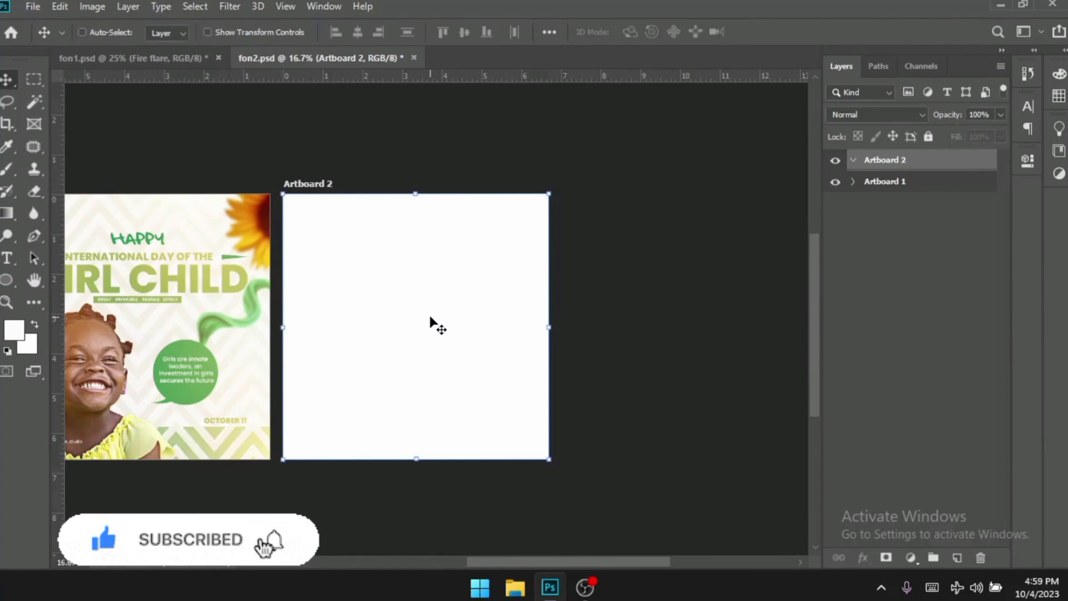
{"action": "scroll", "coordinate": [432, 322], "scroll_direction": "left", "scroll_amount": 5}
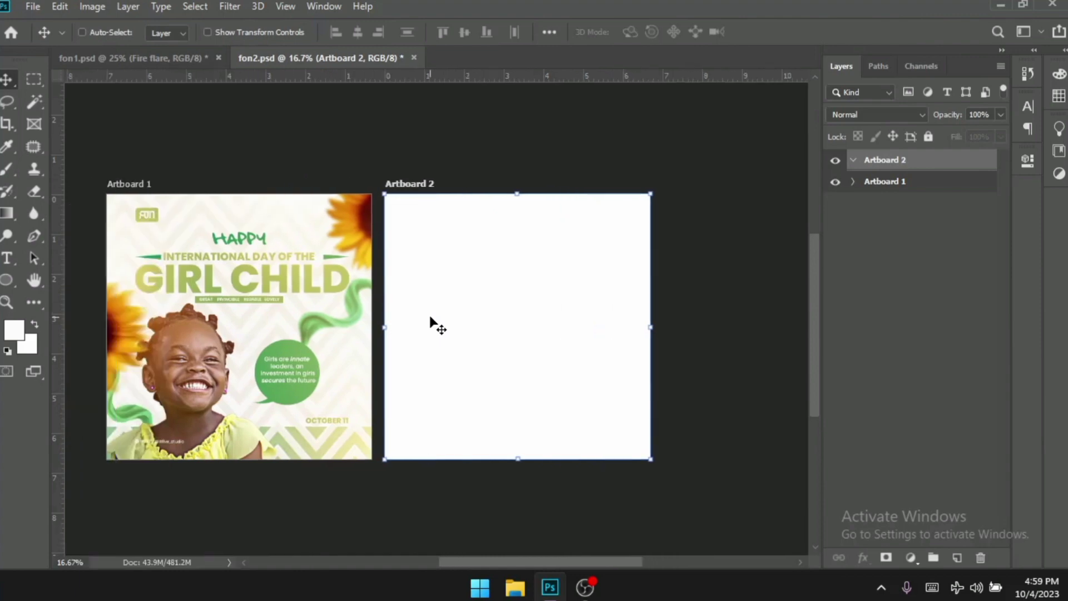
- Place the zigzag pattern image 33 from the Design resources folder as an embedded object filling Artboard 2
{"action": "left_click", "coordinate": [34, 6]}
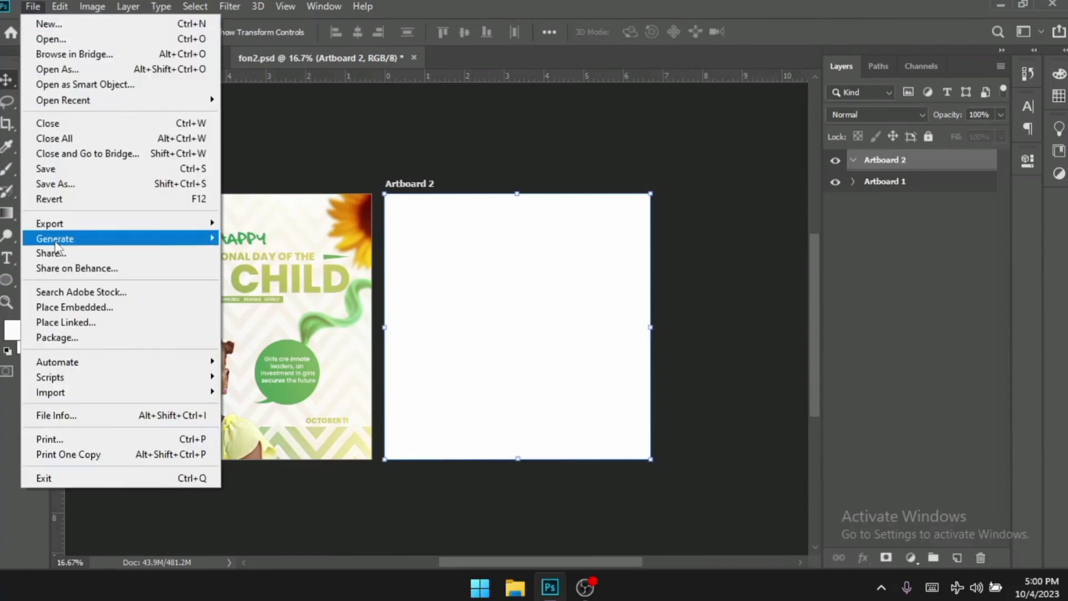
{"action": "left_click", "coordinate": [98, 306]}
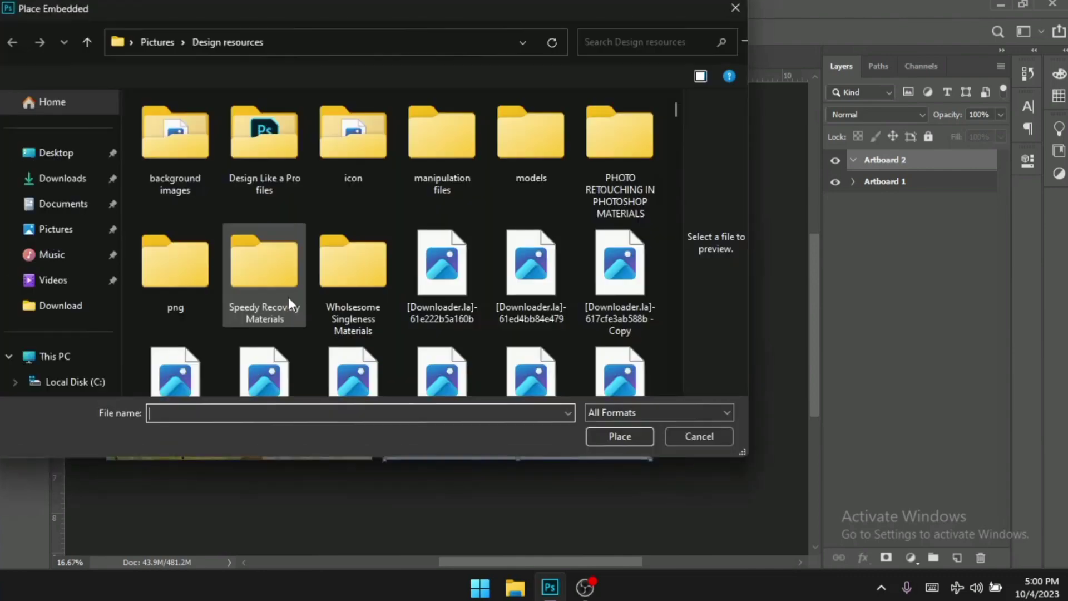
{"action": "scroll", "coordinate": [288, 297], "scroll_direction": "down", "scroll_amount": 1}
{"action": "scroll", "coordinate": [289, 297], "scroll_direction": "down", "scroll_amount": 10}
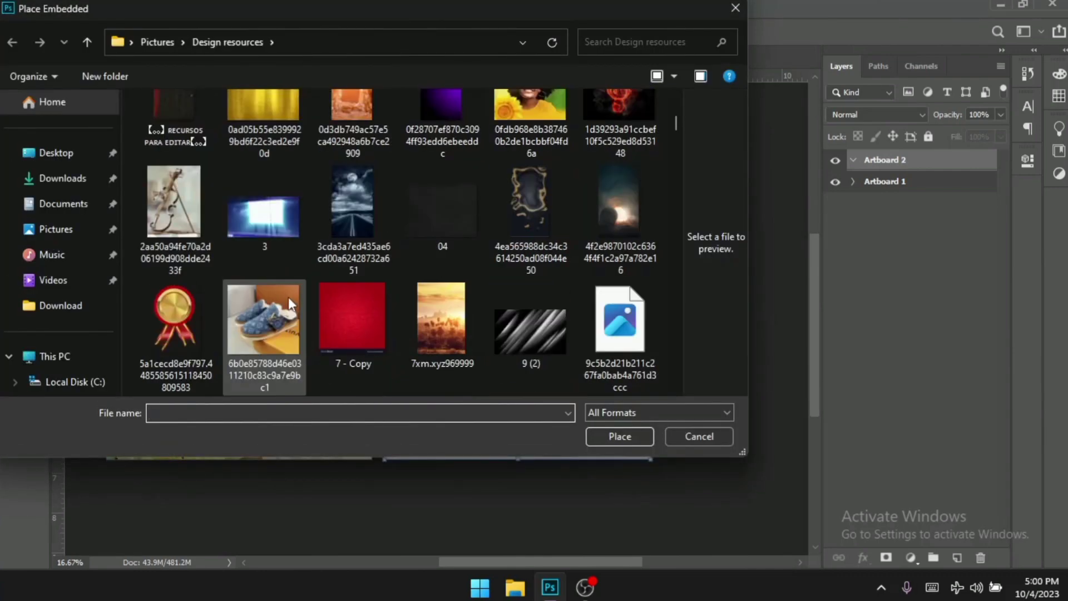
{"action": "double_click", "coordinate": [361, 220]}
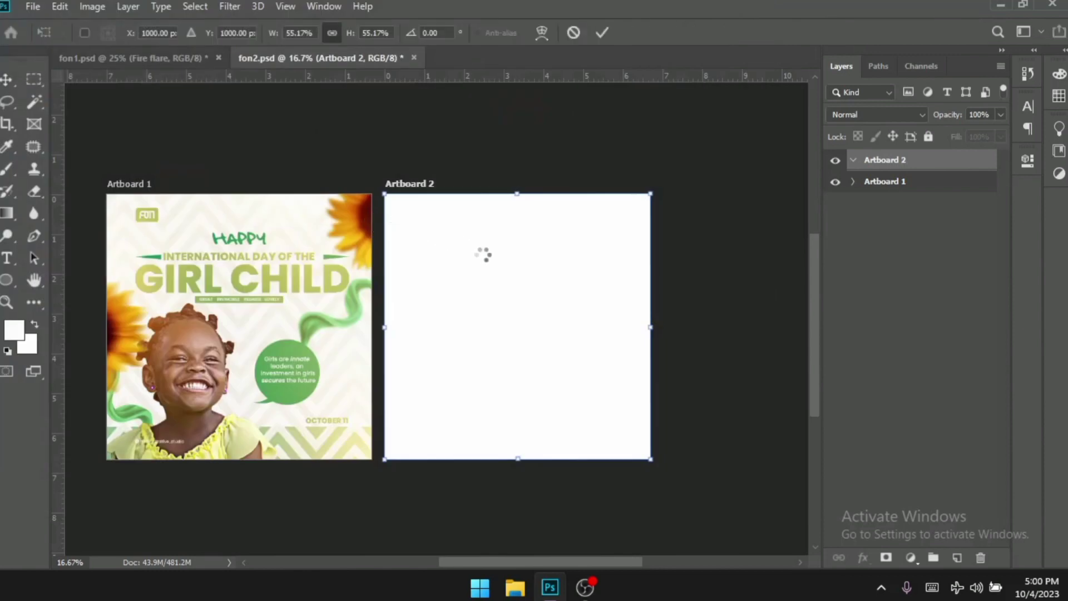
{"action": "key", "text": "Return"}
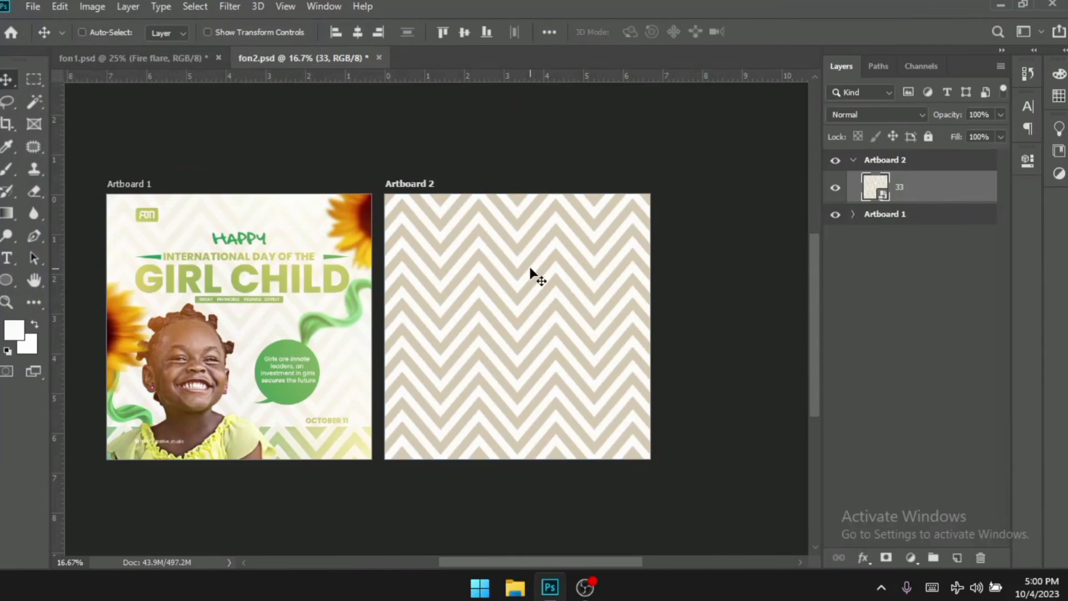
- Make a Color Range selection from sampled colors at fuzziness 79 and apply it as a layer mask on pattern layer 33
{"action": "left_click", "coordinate": [205, 6]}
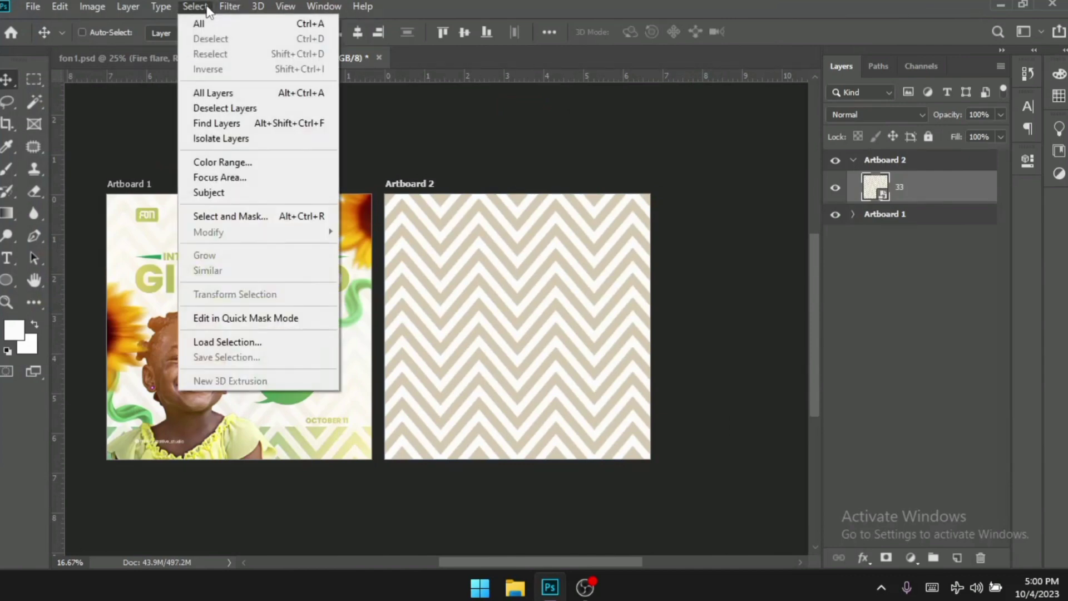
{"action": "left_click", "coordinate": [223, 163]}
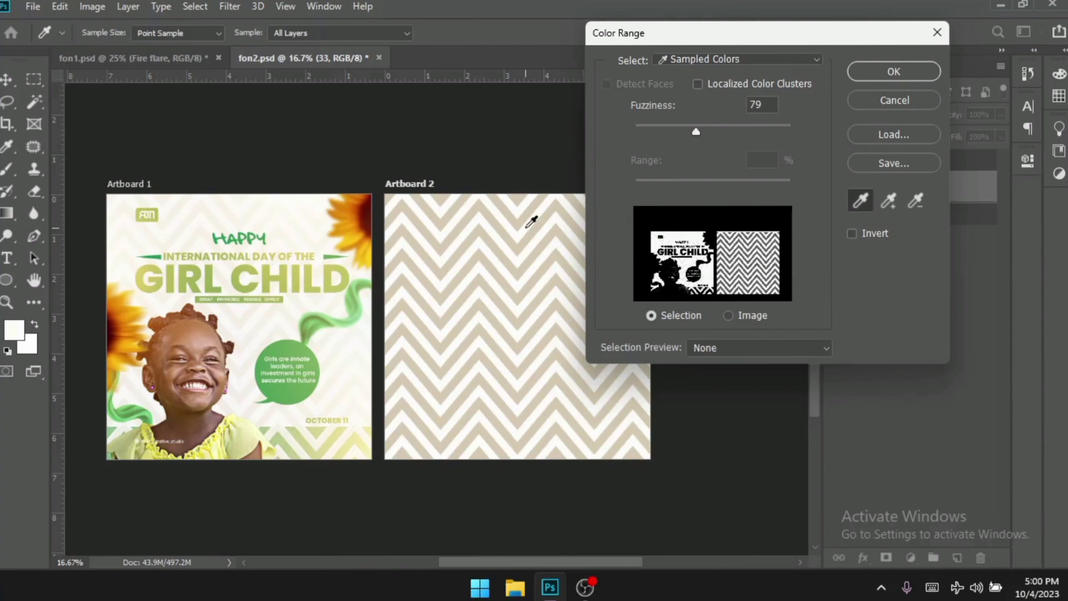
{"action": "left_click", "coordinate": [862, 73]}
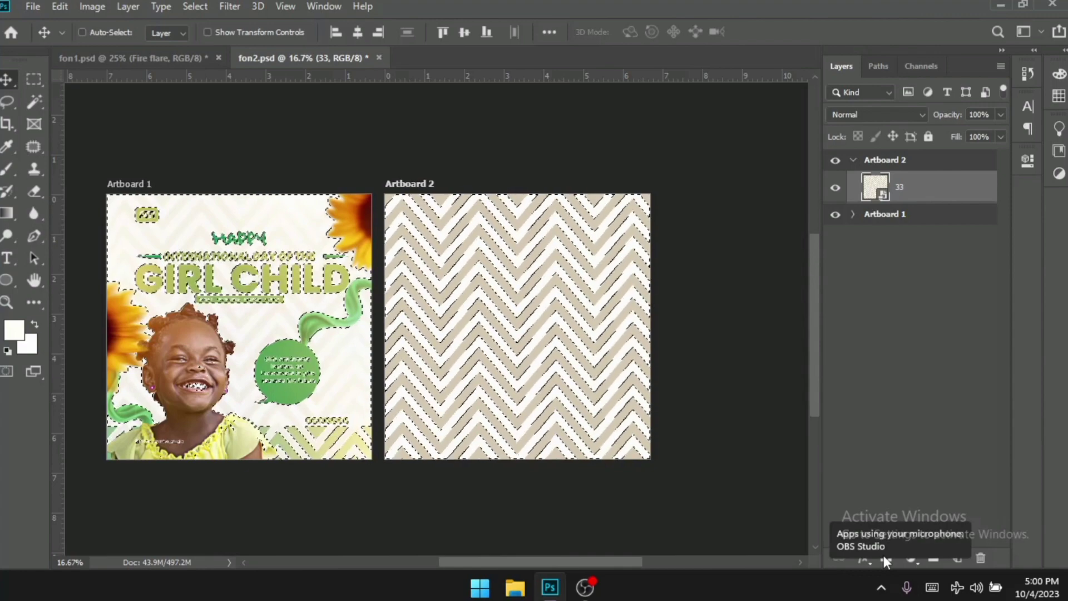
{"action": "left_click", "coordinate": [899, 492]}
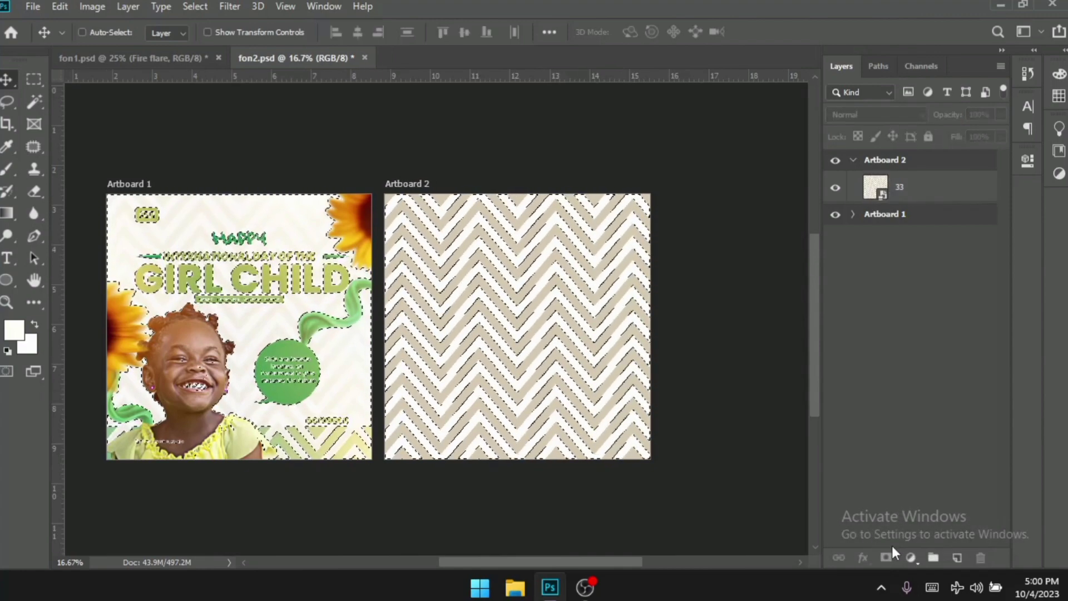
{"action": "left_click", "coordinate": [947, 194]}
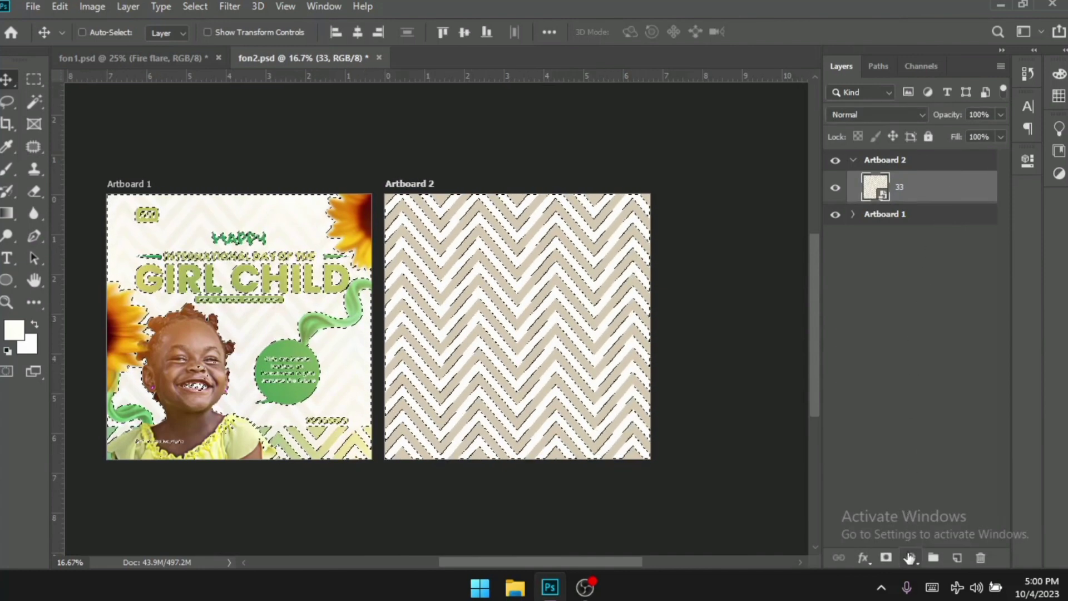
{"action": "left_click", "coordinate": [887, 557]}
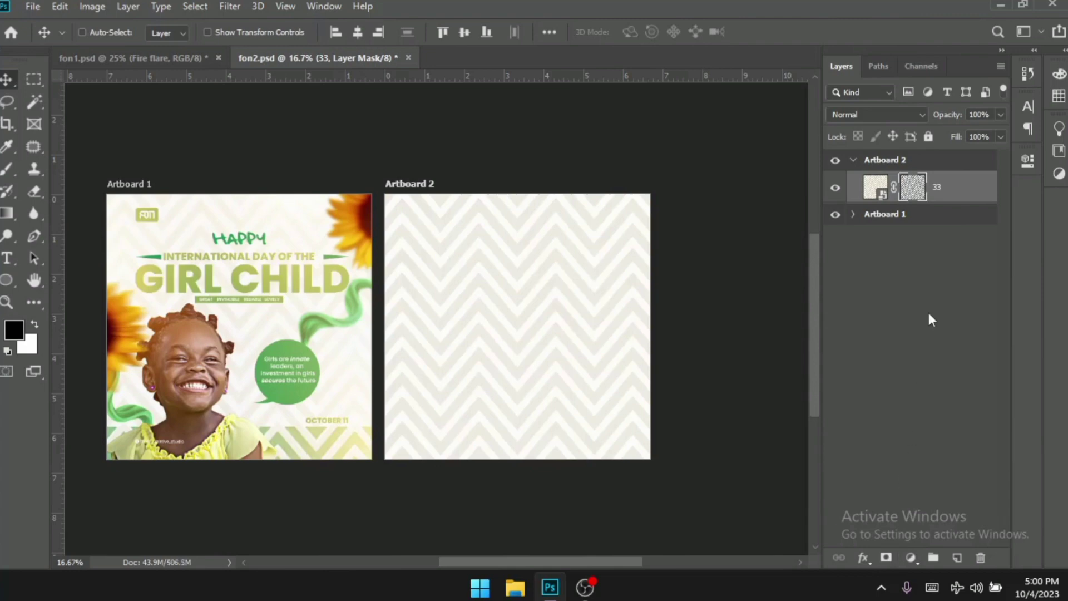
- Duplicate the masked pattern layer 33 as 33 copy 2 within Artboard 2
{"action": "right_click", "coordinate": [943, 193]}
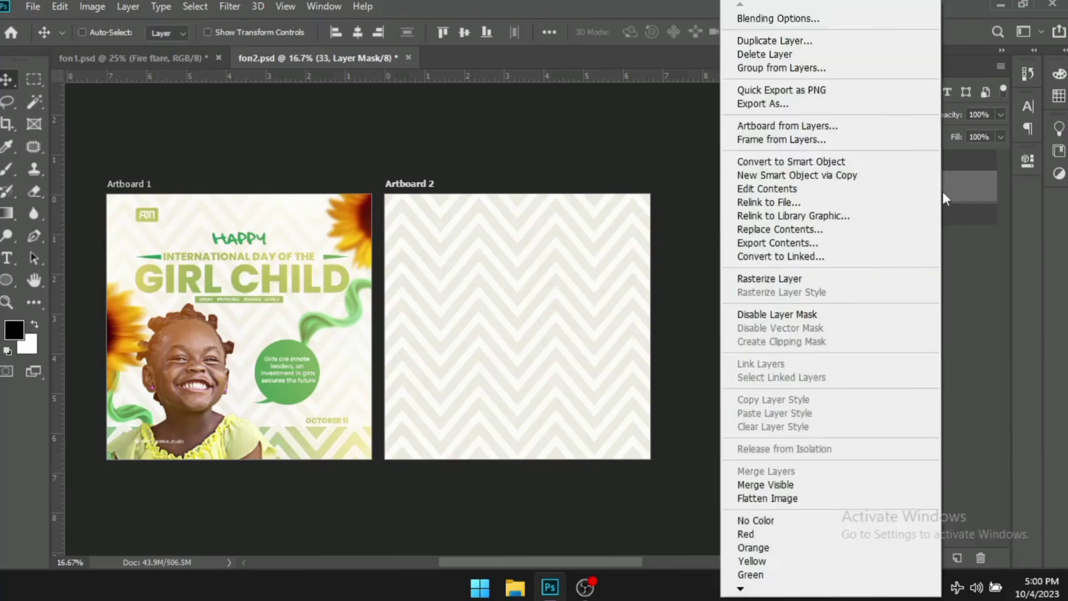
{"action": "left_click", "coordinate": [783, 42]}
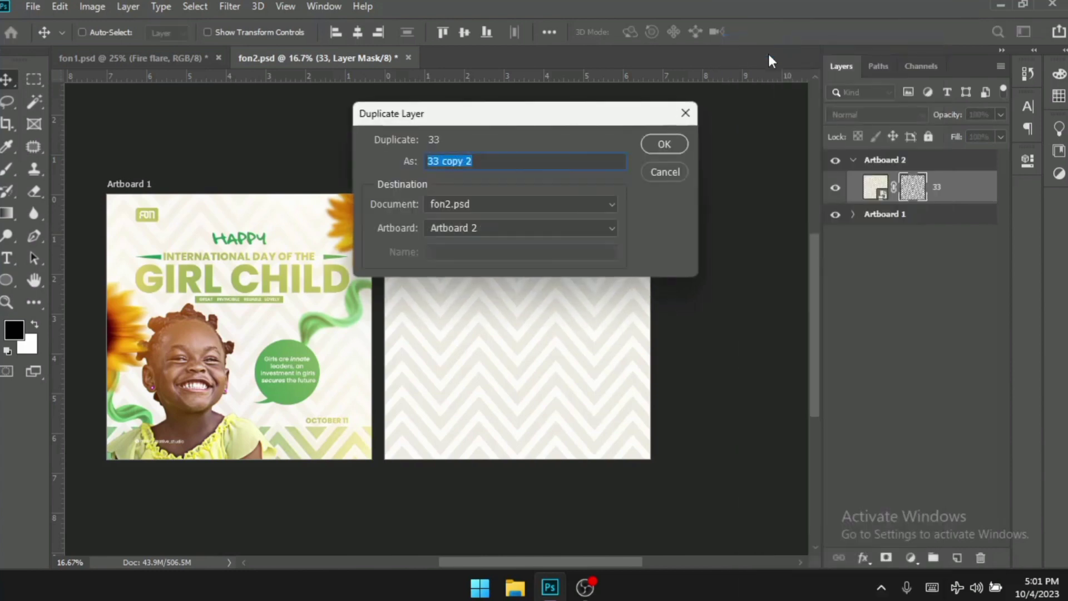
{"action": "left_click", "coordinate": [662, 144]}
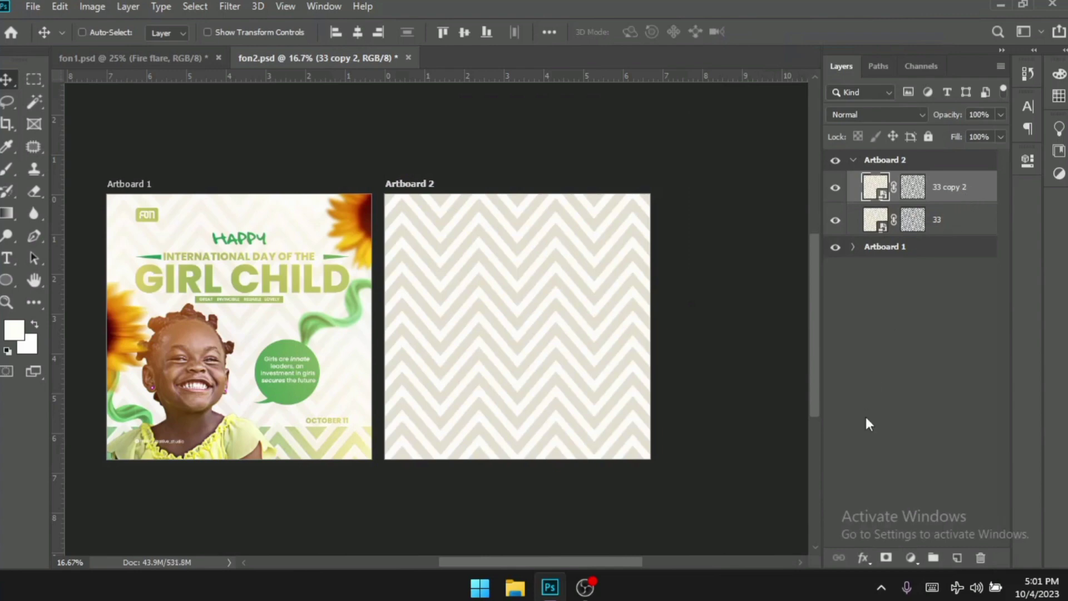
- Apply a Color Overlay to layer 33 copy 2 with green #269956, Normal blend mode and 100% opacity
{"action": "left_click", "coordinate": [863, 557]}
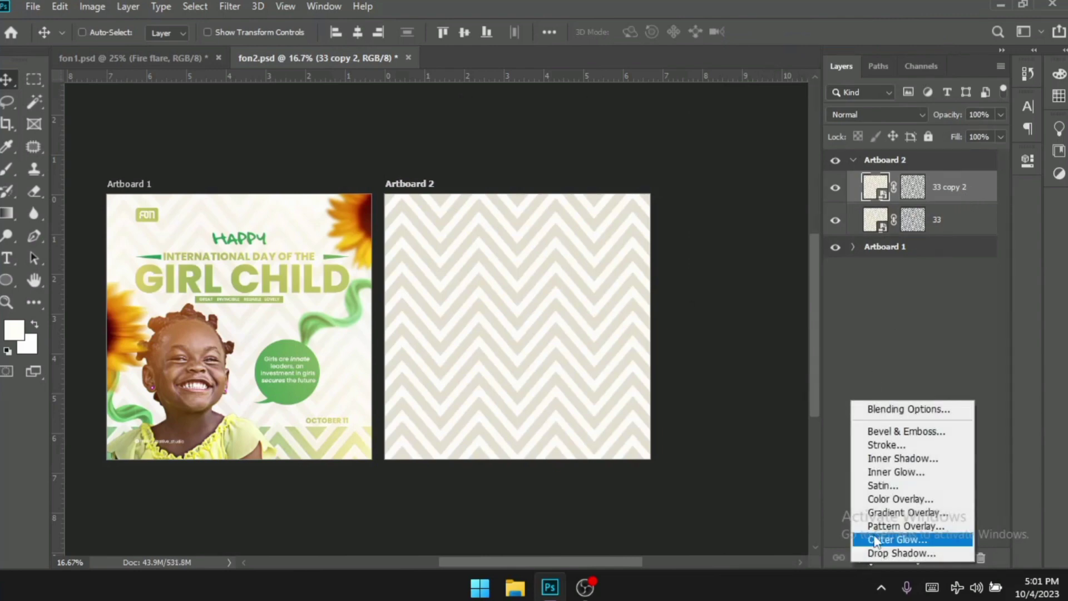
{"action": "left_click", "coordinate": [879, 499]}
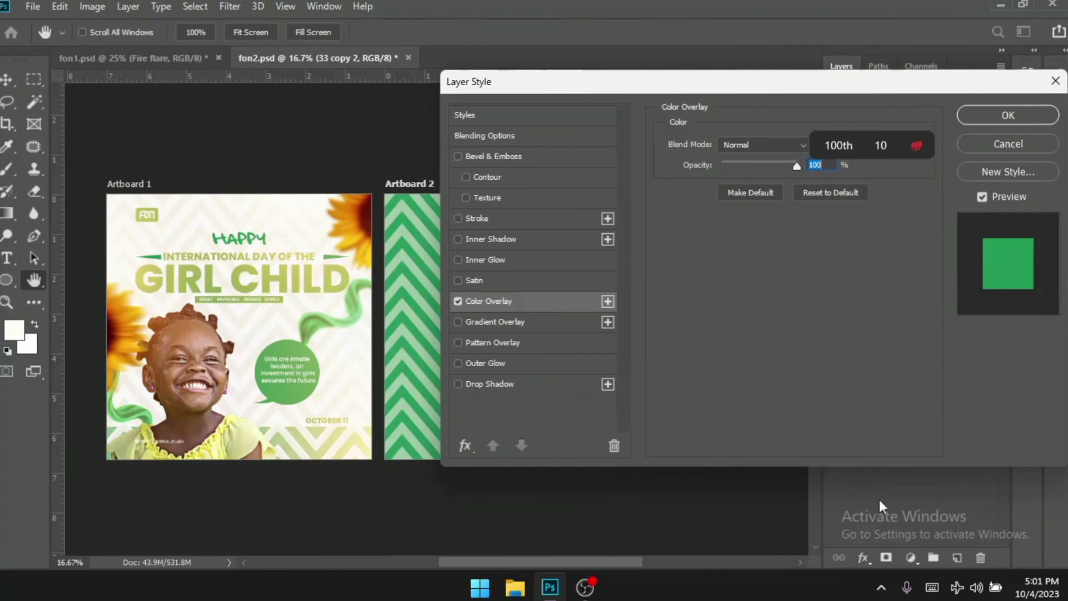
{"action": "left_click", "coordinate": [779, 144]}
{"action": "left_click", "coordinate": [779, 144]}
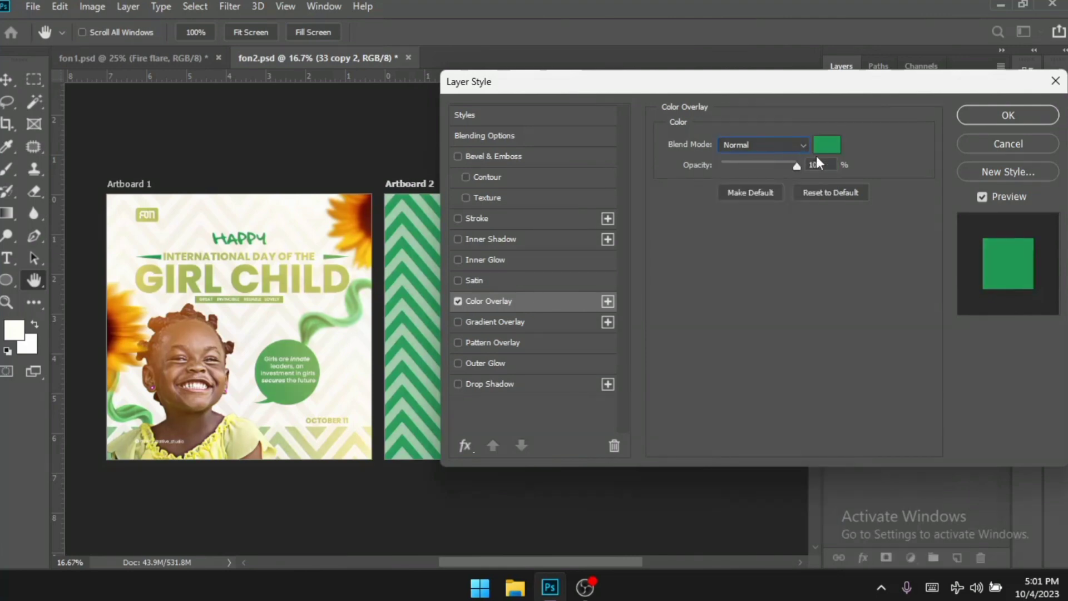
{"action": "left_click", "coordinate": [828, 146]}
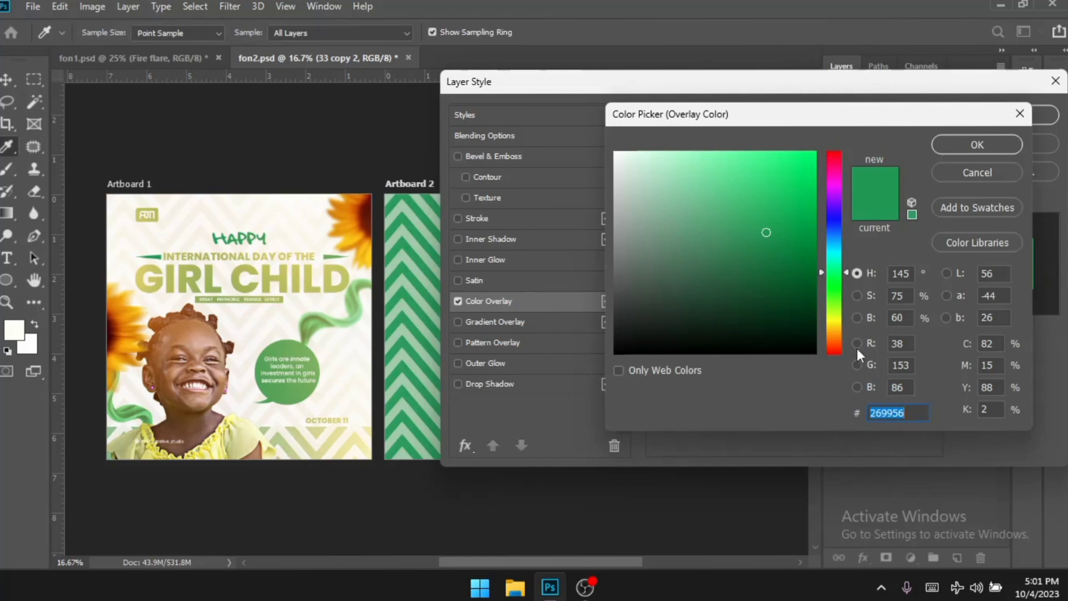
{"action": "left_click", "coordinate": [956, 146]}
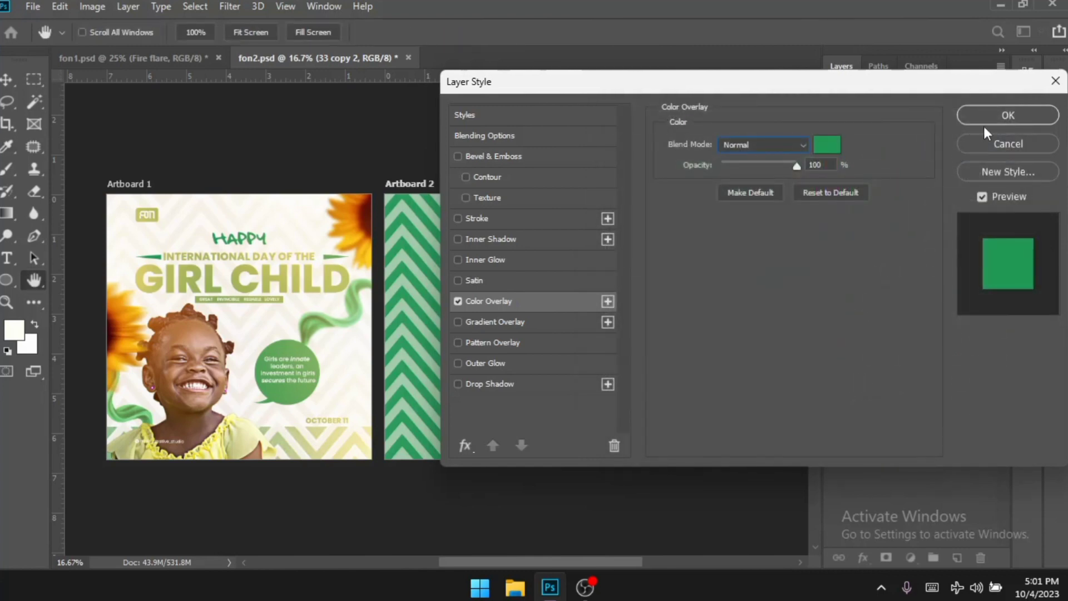
{"action": "left_click", "coordinate": [984, 114]}
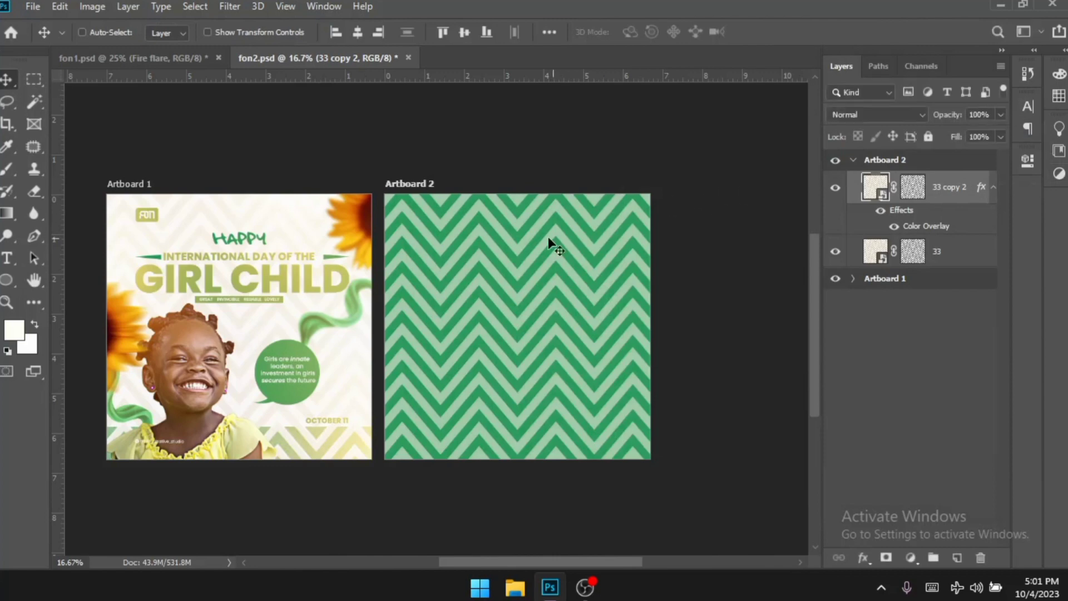
- Move the green pattern copy down to form a strip along Artboard 2's bottom edge, and lower the opacity of layer 33
{"action": "left_click_drag", "start_coordinate": [521, 294], "coordinate": [518, 466]}
{"action": "left_click_drag", "start_coordinate": [518, 396], "coordinate": [518, 440]}
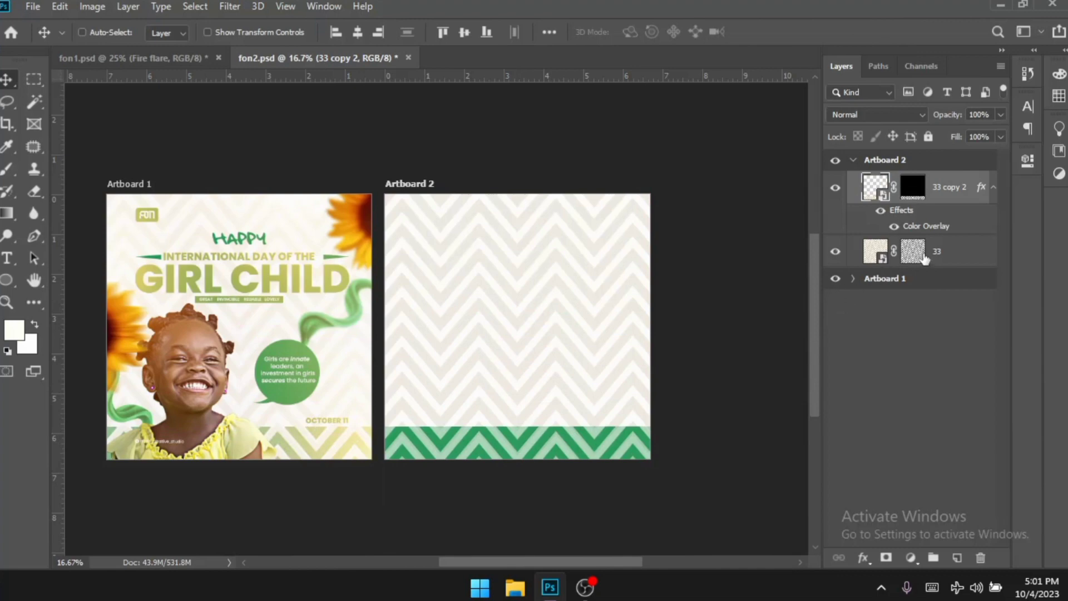
{"action": "left_click", "coordinate": [953, 257]}
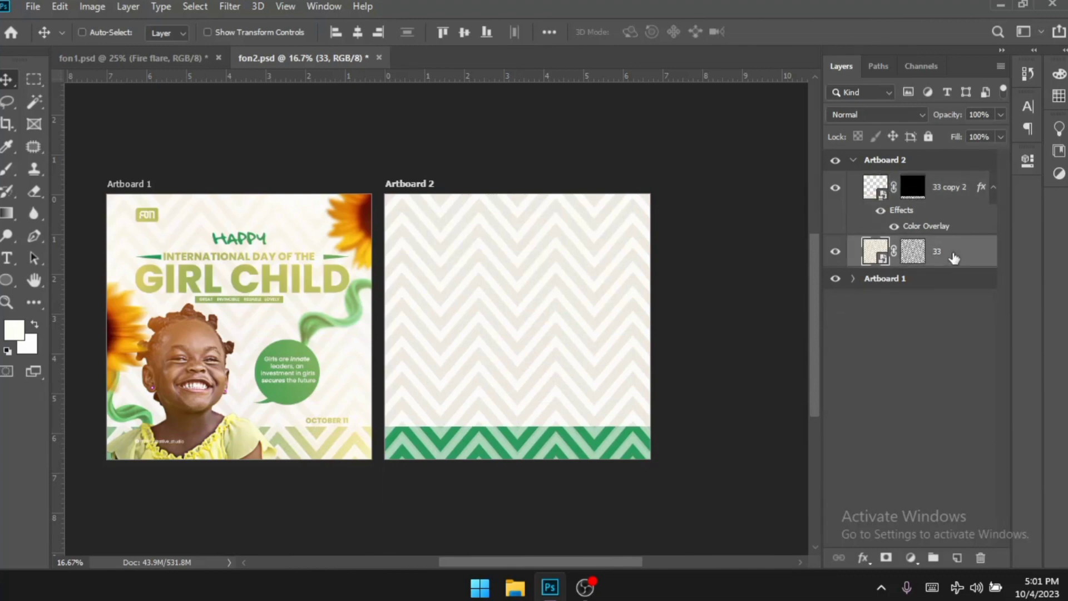
{"action": "left_click_drag", "start_coordinate": [962, 114], "coordinate": [915, 114]}
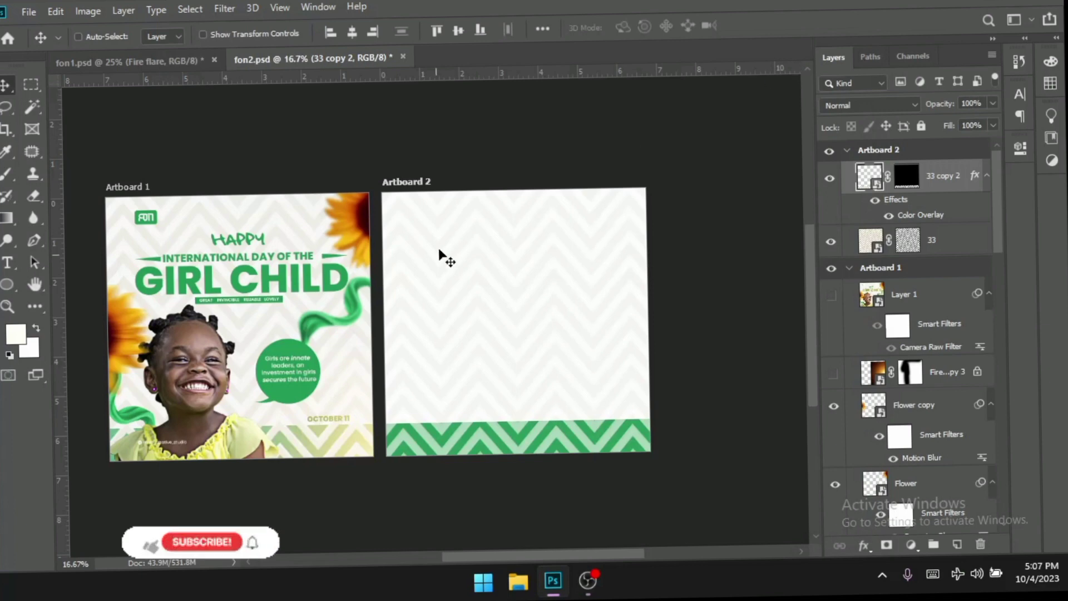
- Copy the heading texts GIRL CHILD, INTERNATIONAL DAY OF THE and HAPPY from Artboard 1 to matching centered positions on Artboard 2
{"action": "key", "text": "ctrl"}
{"action": "left_click", "coordinate": [234, 284], "text": "ctrl"}
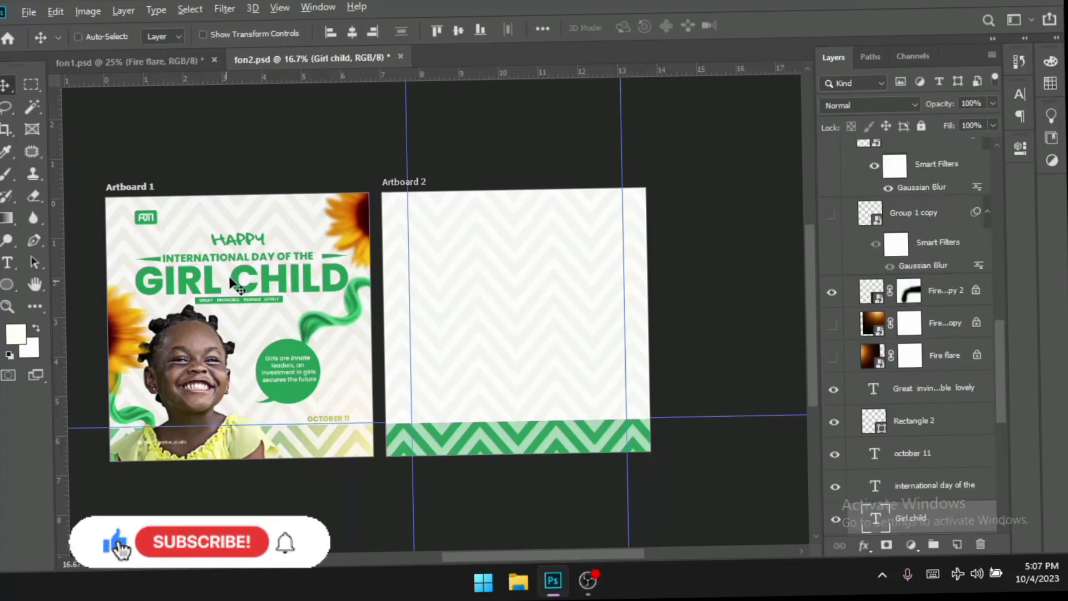
{"action": "left_click_drag", "start_coordinate": [233, 284], "coordinate": [505, 287]}
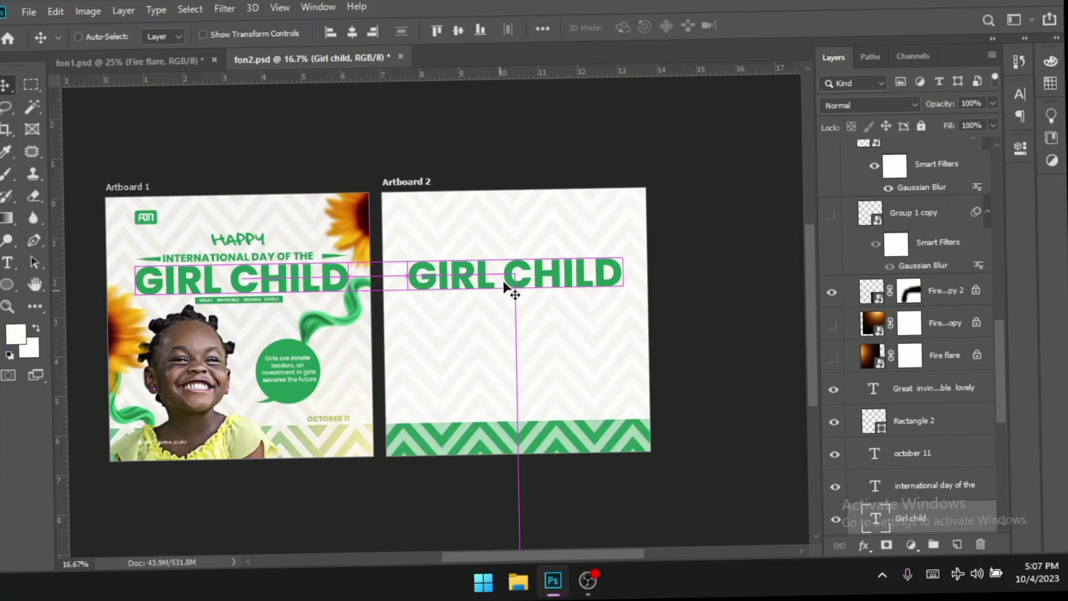
{"action": "key", "text": "ctrl"}
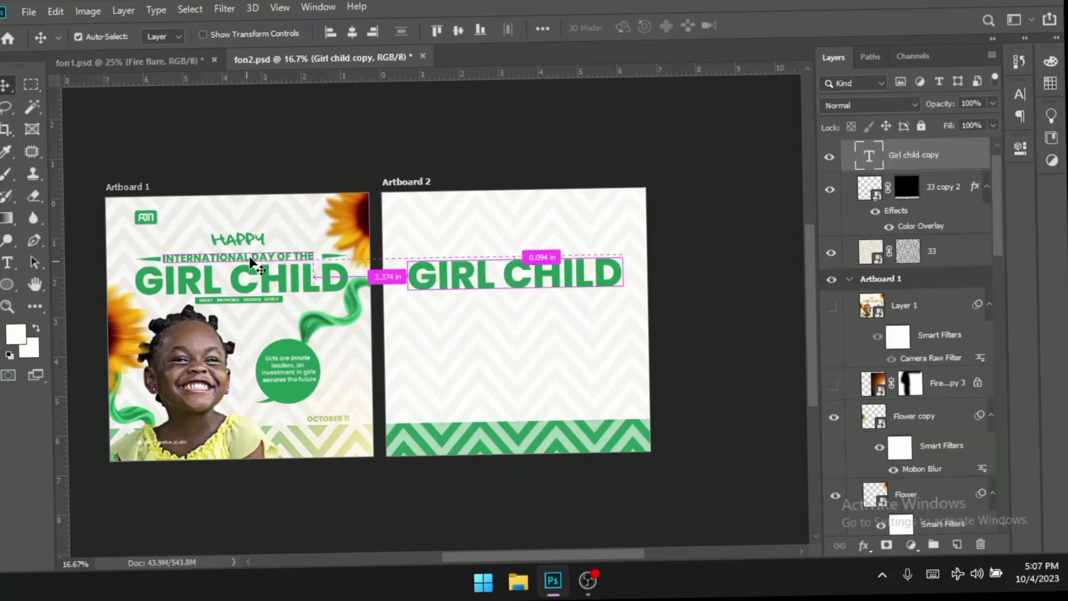
{"action": "left_click", "coordinate": [250, 261], "text": "ctrl"}
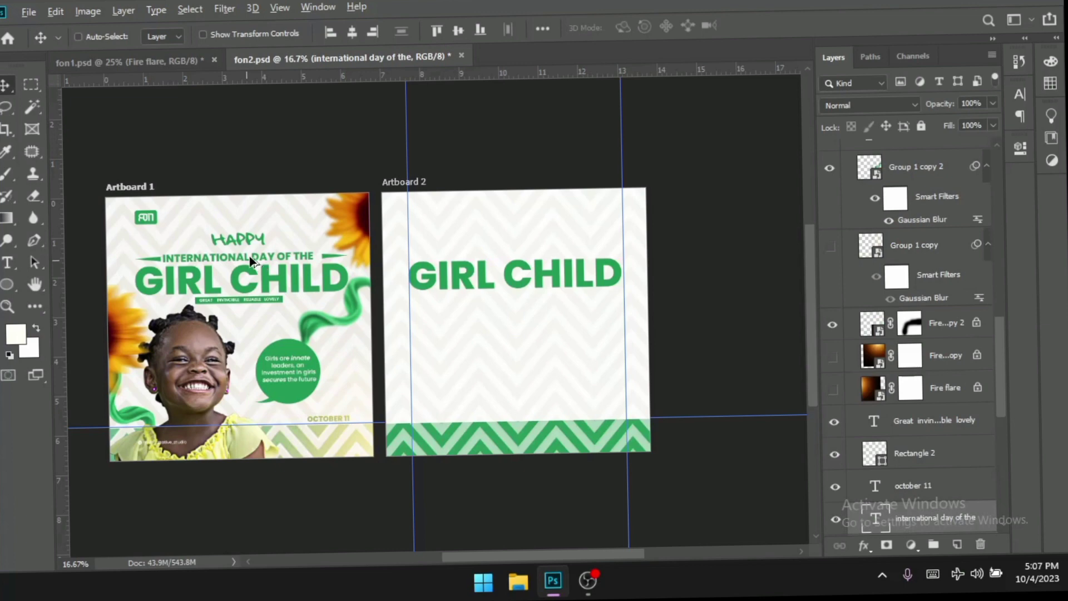
{"action": "left_click_drag", "start_coordinate": [250, 261], "coordinate": [528, 252]}
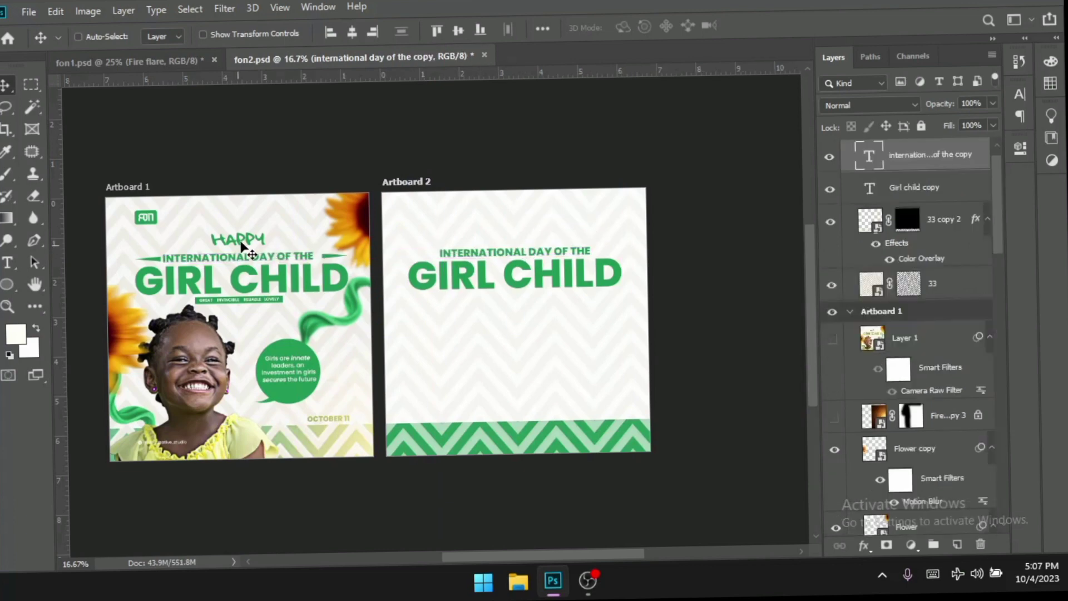
{"action": "key", "text": "ctrl"}
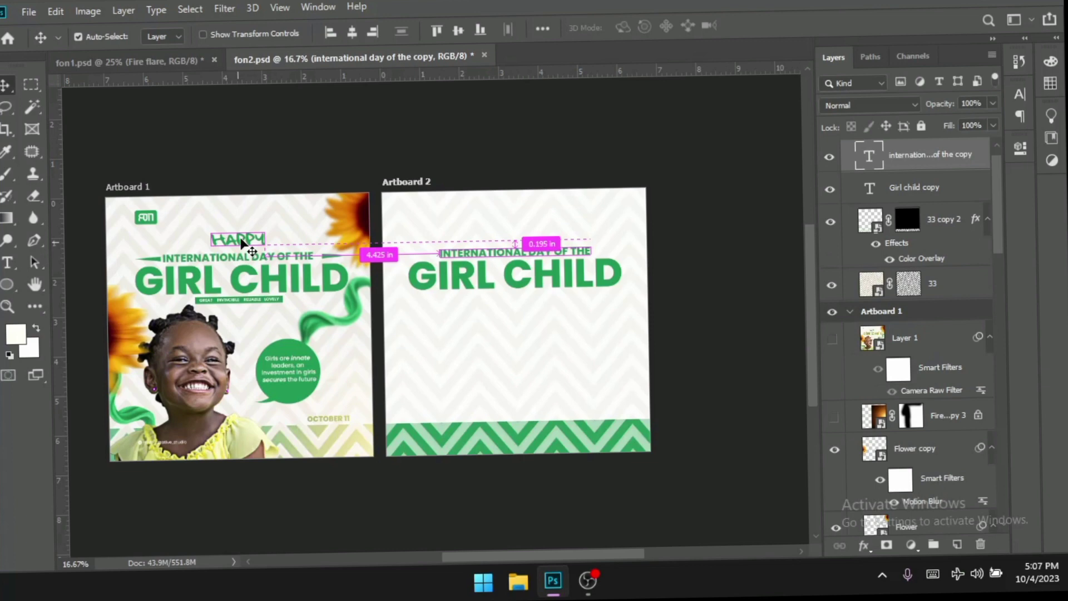
{"action": "left_click", "coordinate": [242, 243], "text": "ctrl"}
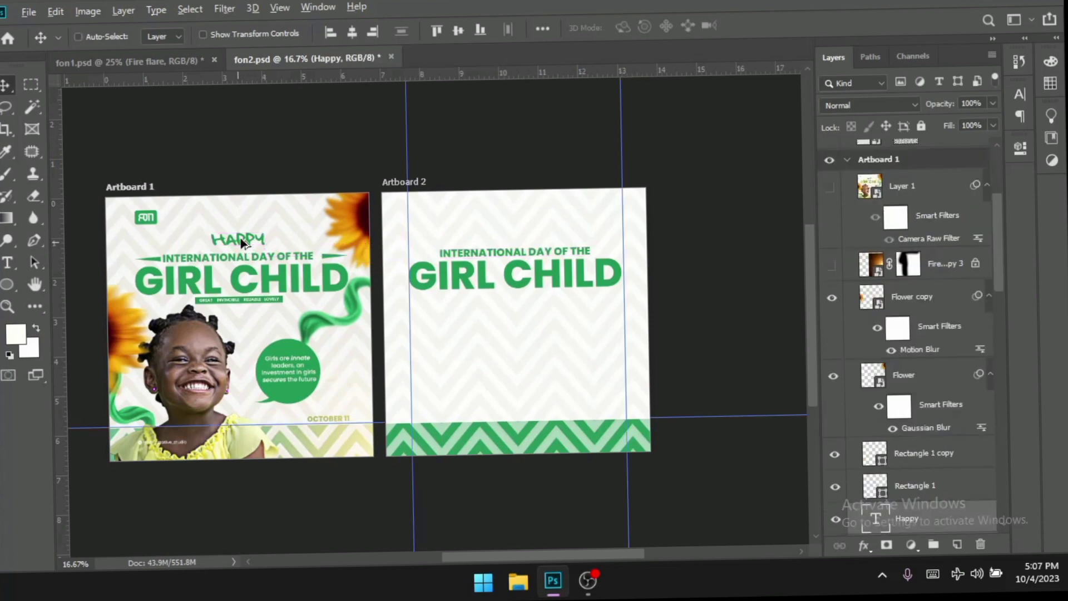
{"action": "left_click_drag", "start_coordinate": [278, 241], "coordinate": [510, 258]}
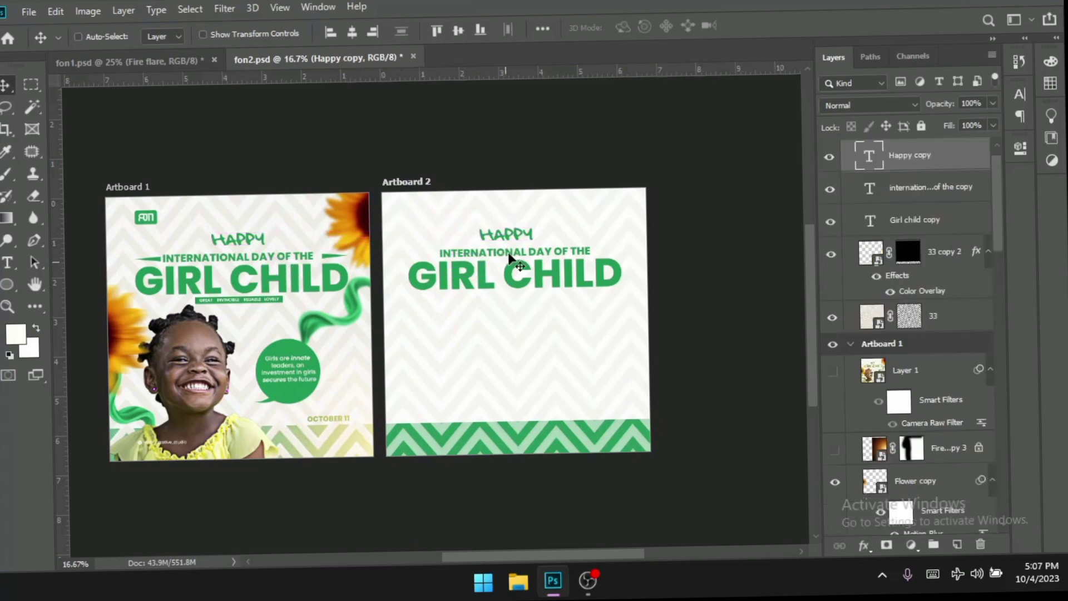
- Copy the tagline text and its green rectangle from Artboard 1 to just beneath GIRL CHILD on Artboard 2
{"action": "key", "text": "ctrl"}
{"action": "left_click", "coordinate": [258, 301], "text": "ctrl"}
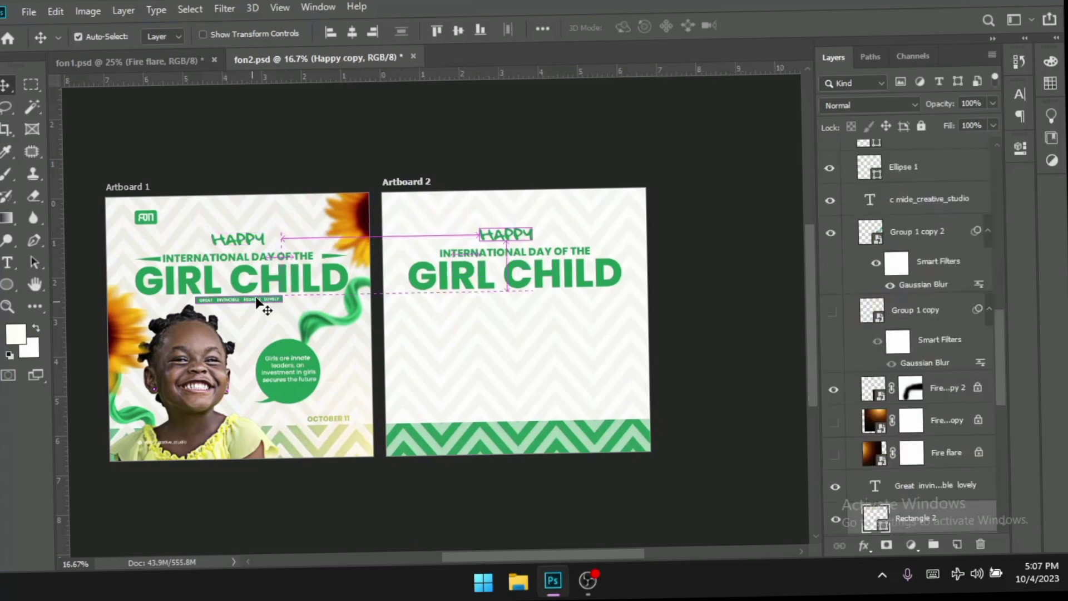
{"action": "left_click", "coordinate": [922, 487], "text": "ctrl"}
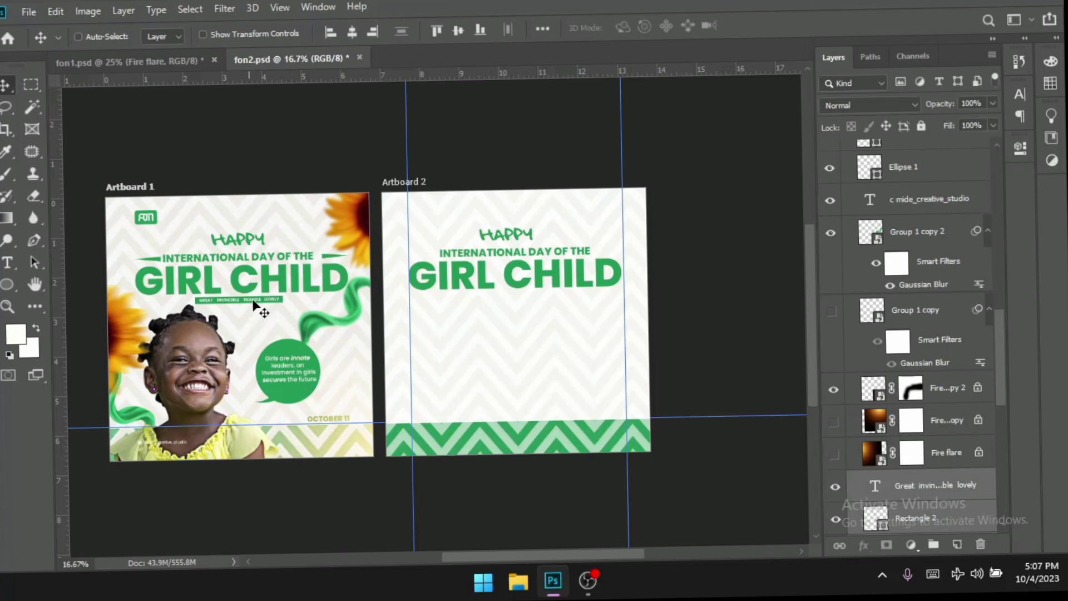
{"action": "left_click_drag", "start_coordinate": [255, 302], "coordinate": [533, 317]}
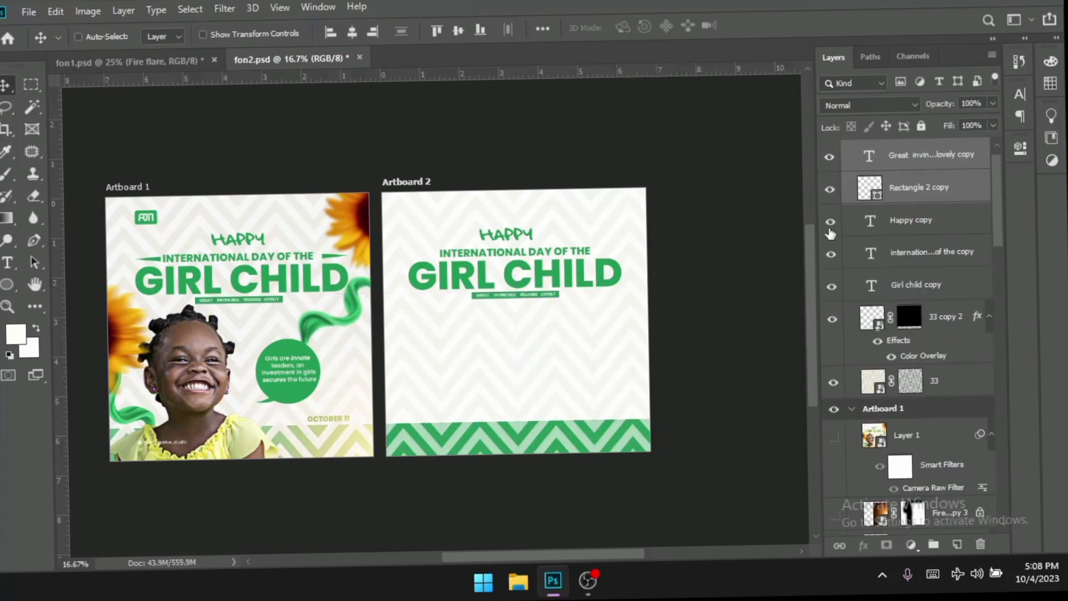
- Copy the speech bubble's ellipse, tail shape and quote text from Artboard 1 to the lower right of Artboard 2
{"action": "key", "text": "ctrl"}
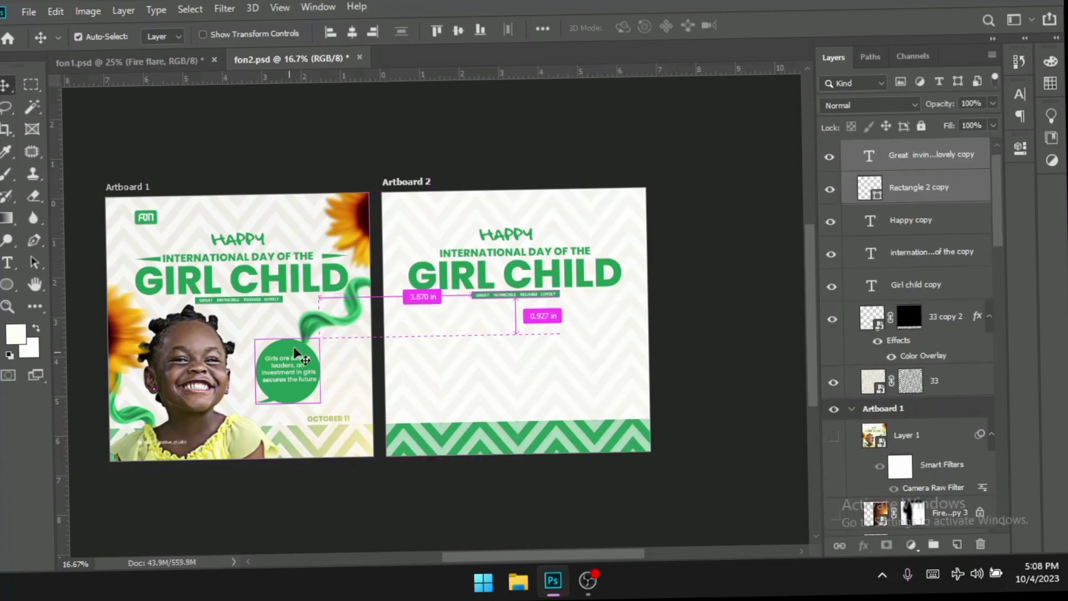
{"action": "left_click", "coordinate": [301, 356], "text": "ctrl"}
{"action": "key", "text": "ctrl+semicolon"}
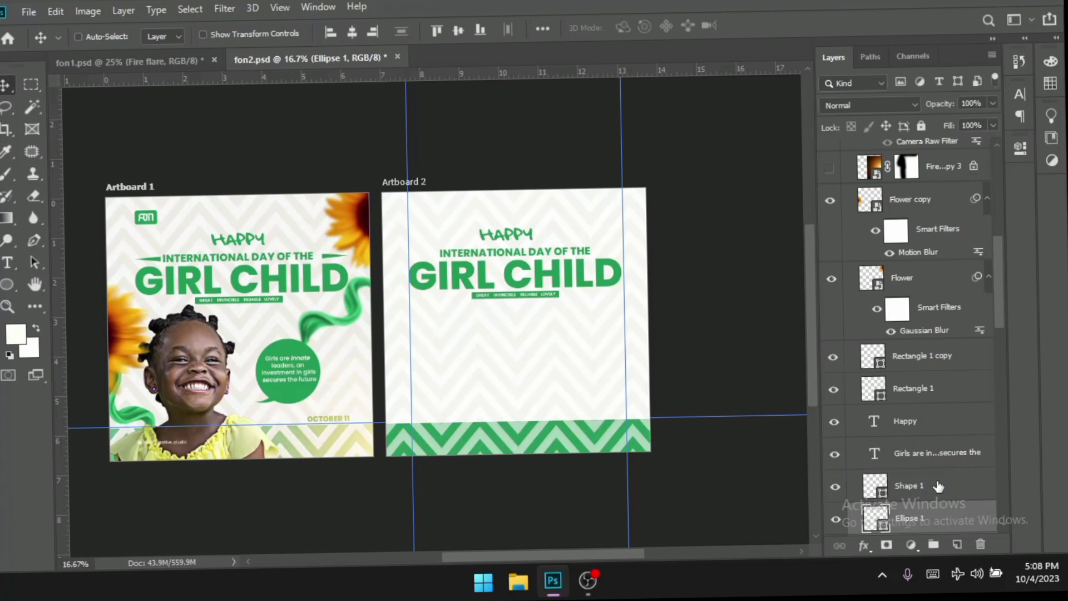
{"action": "scroll", "coordinate": [937, 486], "scroll_direction": "down", "scroll_amount": 3}
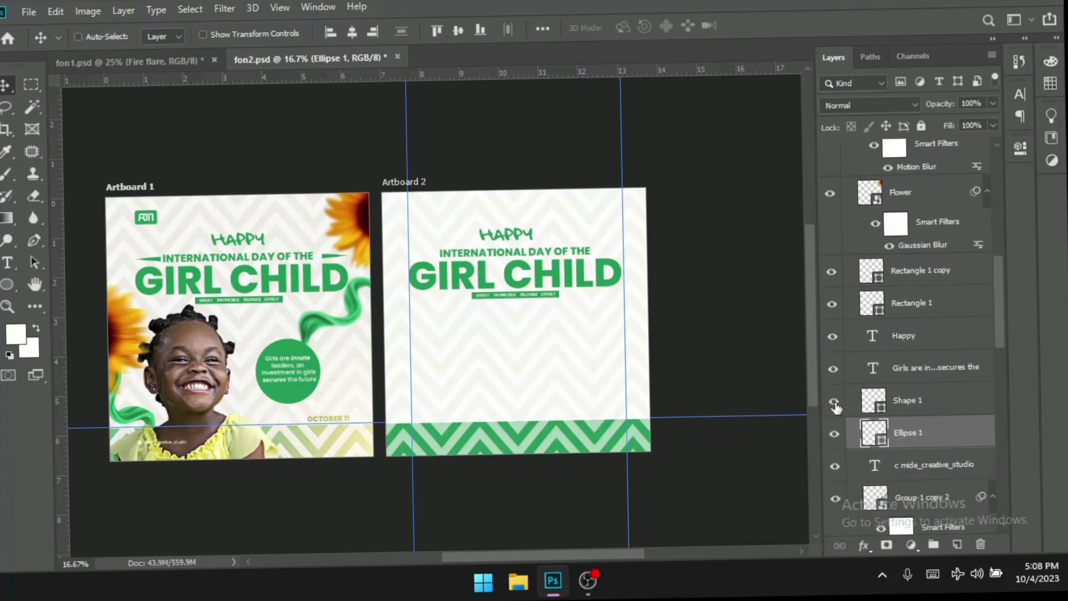
{"action": "left_click", "coordinate": [939, 367], "text": "shift"}
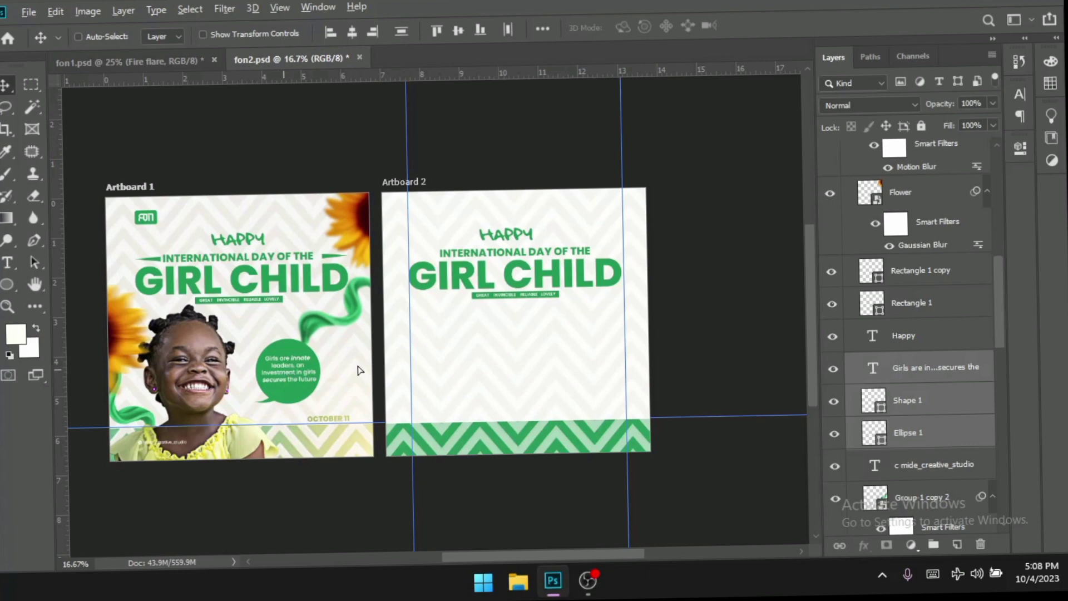
{"action": "left_click_drag", "start_coordinate": [358, 370], "coordinate": [563, 359]}
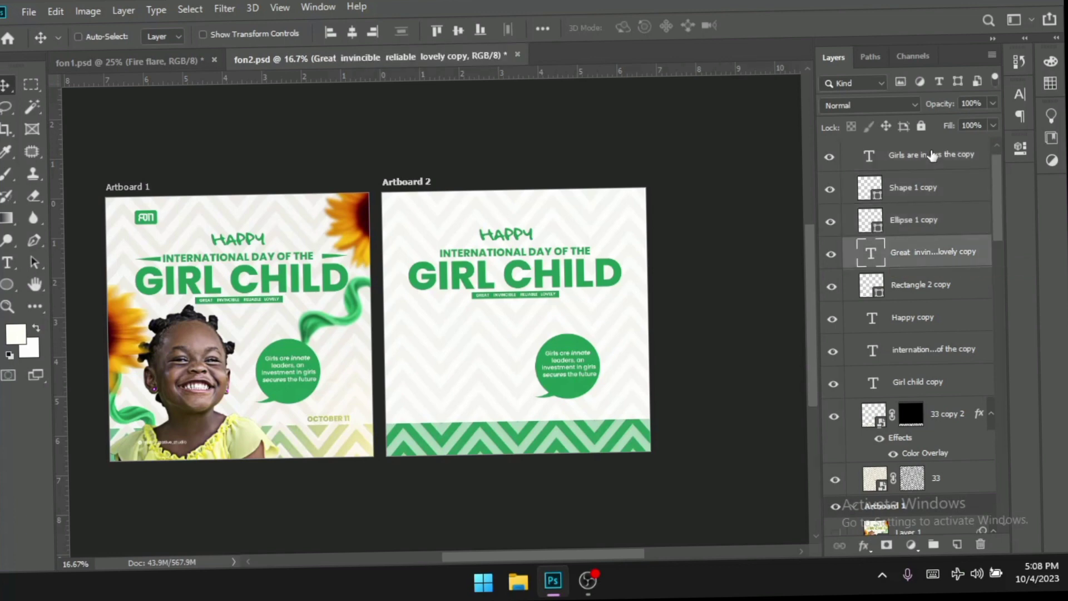
- Embed the pink fabric silk satin image from the png folder in Design resources, directly above the Happy copy layer
{"action": "left_click", "coordinate": [932, 155]}
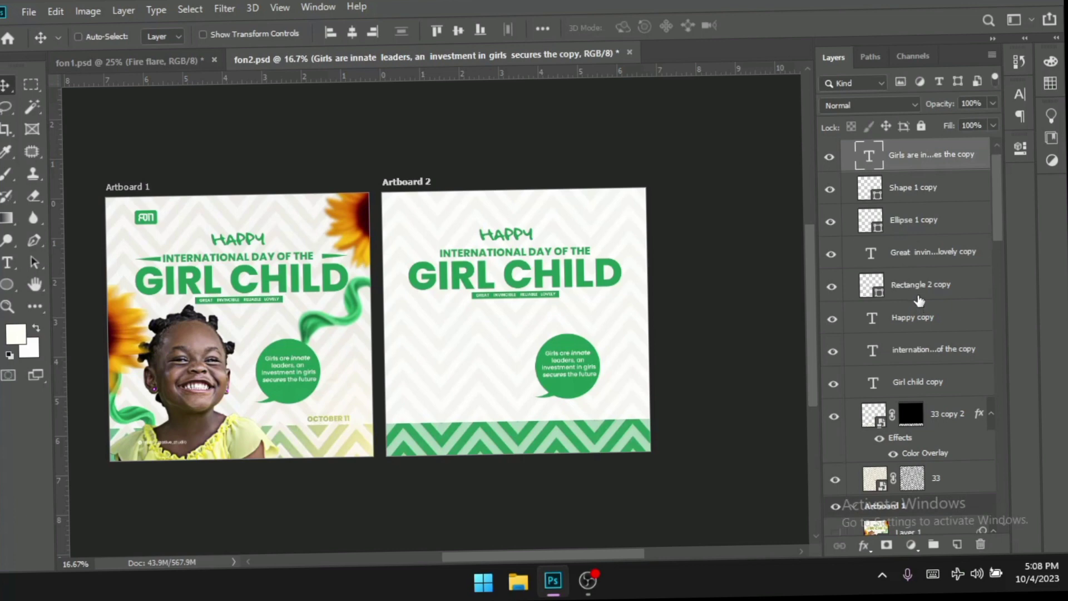
{"action": "left_click", "coordinate": [947, 221]}
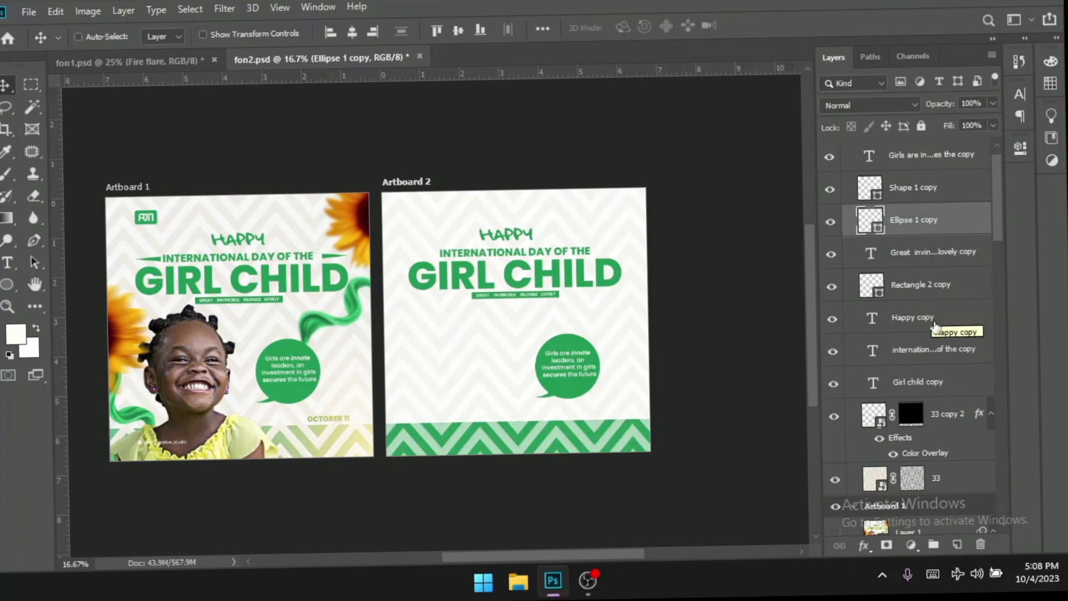
{"action": "left_click", "coordinate": [935, 327]}
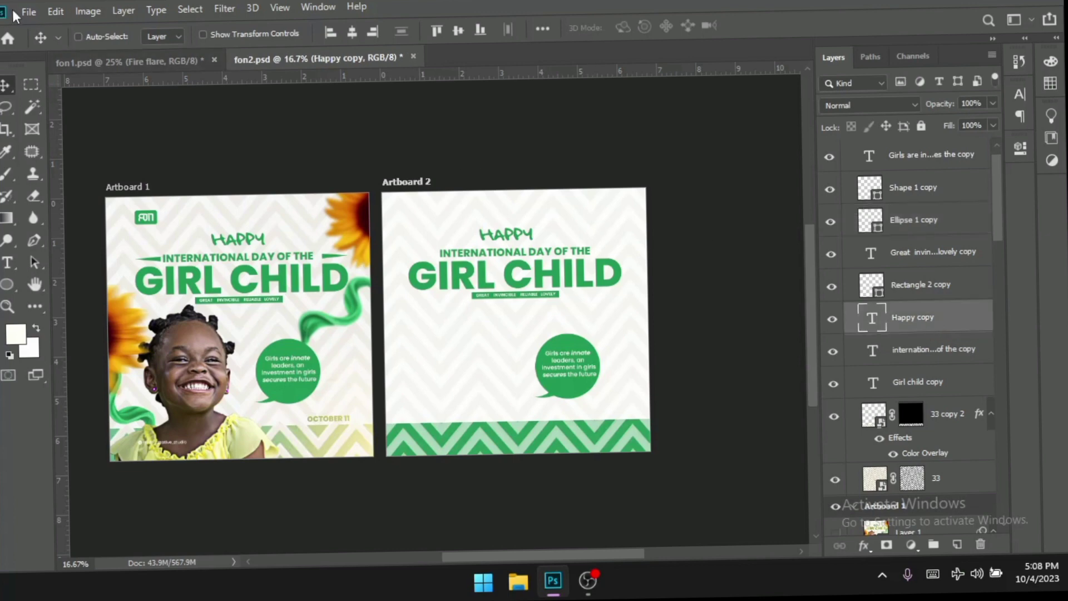
{"action": "left_click", "coordinate": [28, 11]}
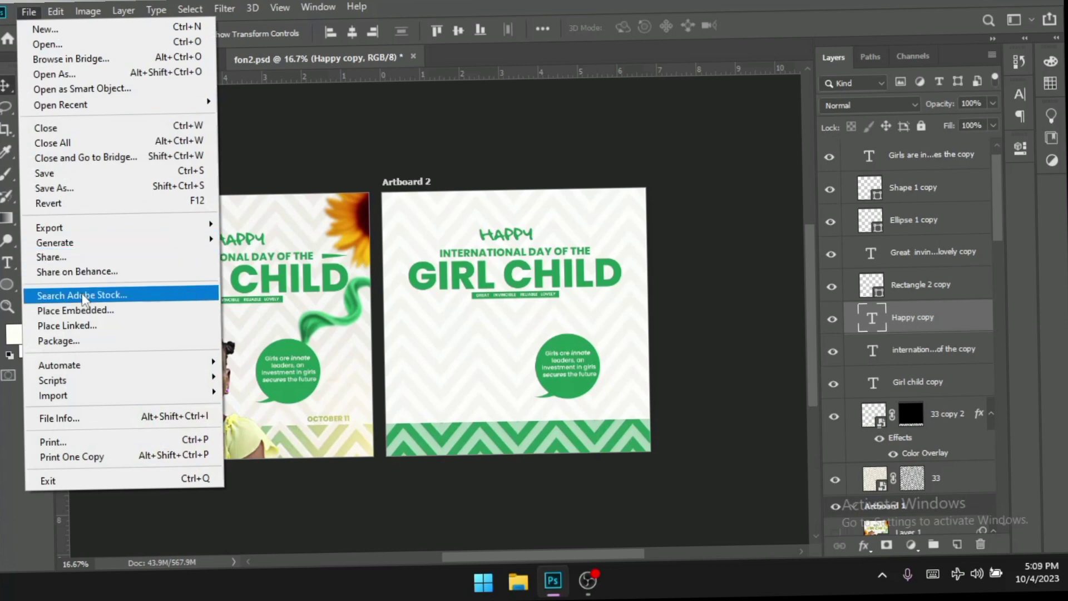
{"action": "left_click", "coordinate": [82, 310]}
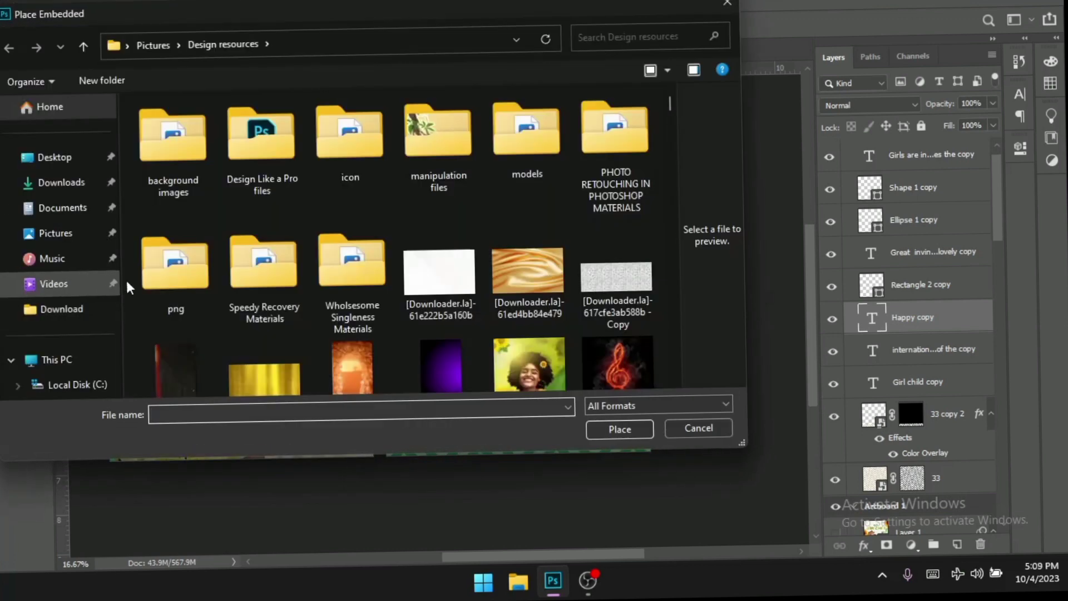
{"action": "double_click", "coordinate": [198, 290]}
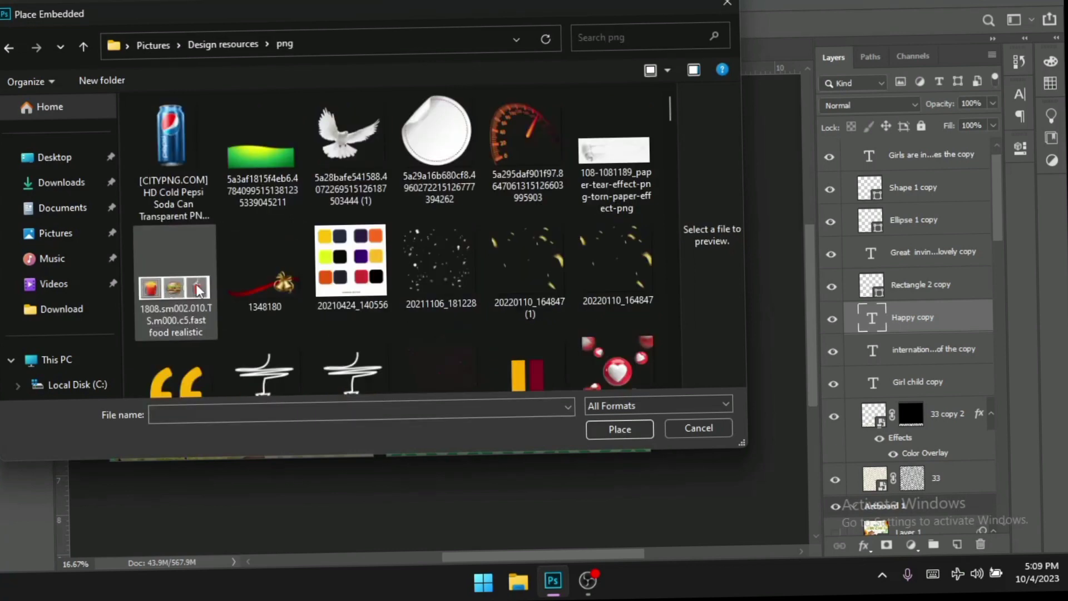
{"action": "scroll", "coordinate": [517, 267], "scroll_direction": "down", "scroll_amount": 10}
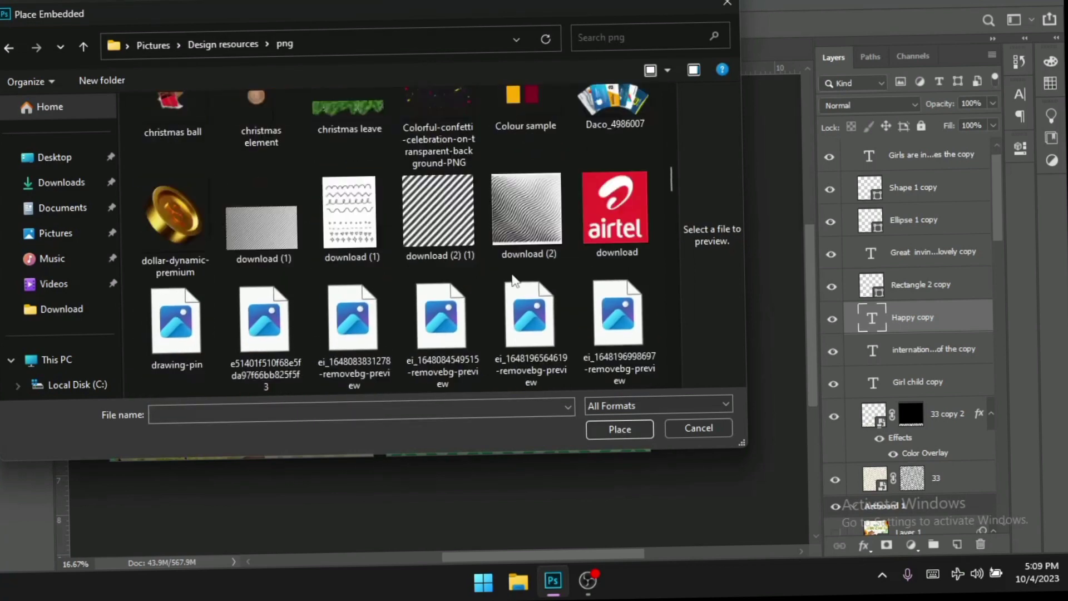
{"action": "scroll", "coordinate": [513, 276], "scroll_direction": "down", "scroll_amount": 10}
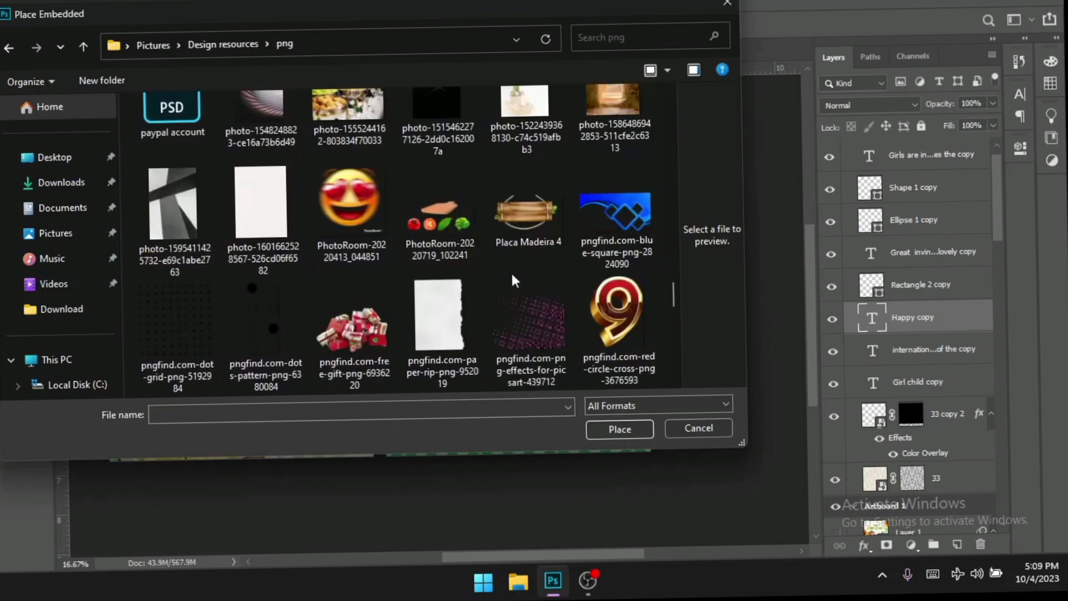
{"action": "scroll", "coordinate": [513, 276], "scroll_direction": "down", "scroll_amount": 8}
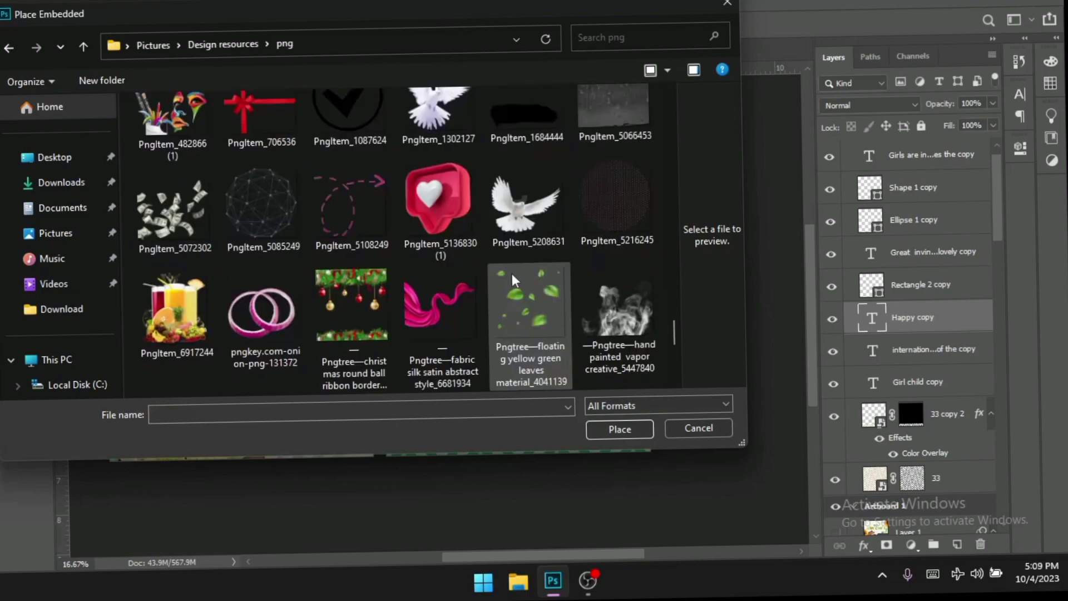
{"action": "double_click", "coordinate": [452, 288]}
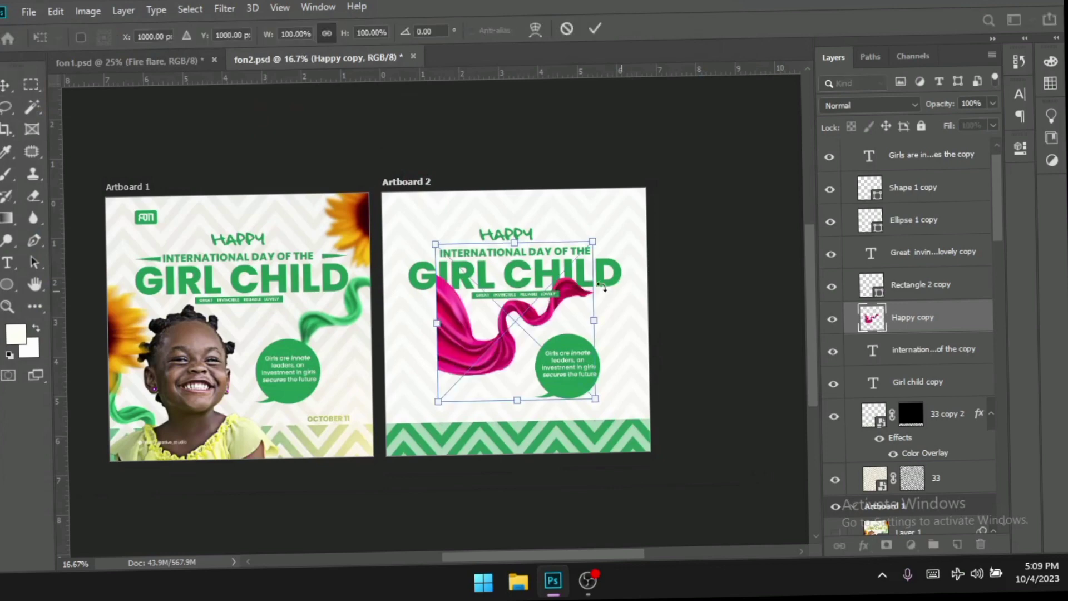
- Flip the placed fabric horizontally, rotate it about 12° clockwise and position it over Artboard 2's bottom-left corner
{"action": "right_click", "coordinate": [517, 331]}
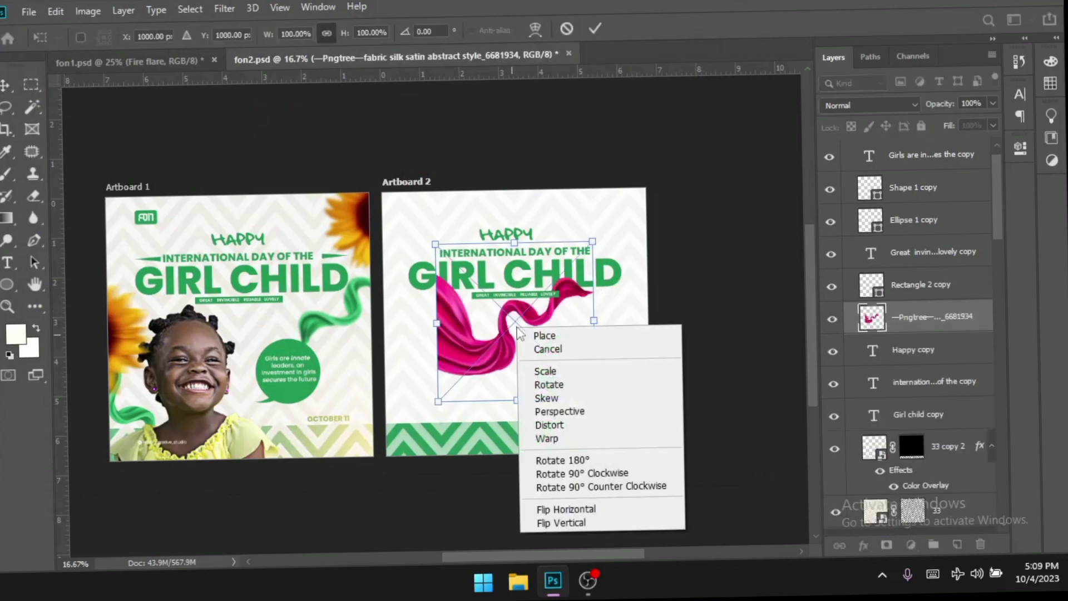
{"action": "left_click", "coordinate": [573, 516]}
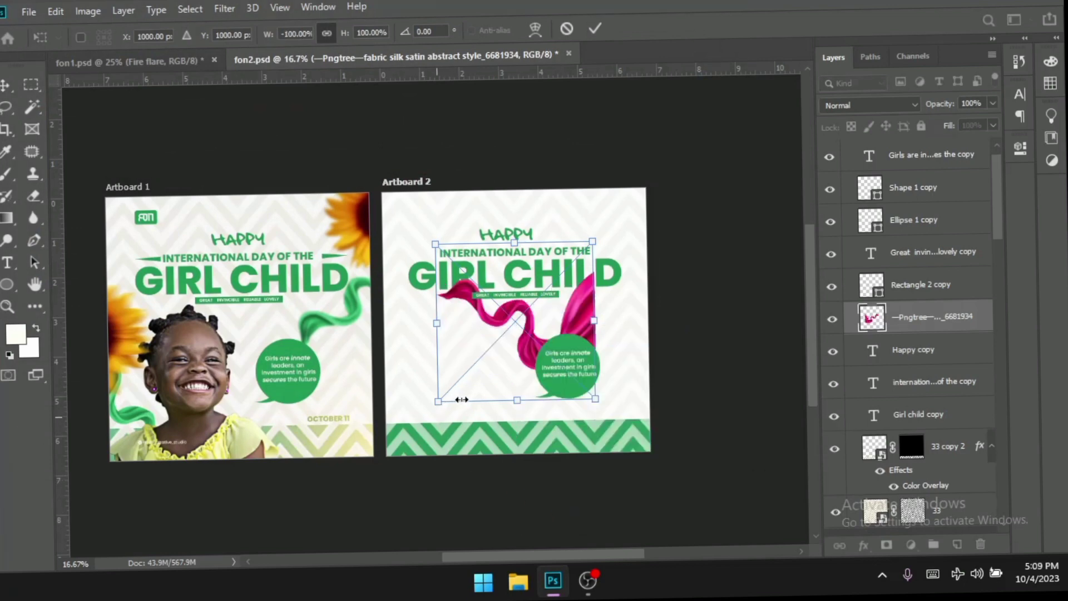
{"action": "left_click_drag", "start_coordinate": [544, 324], "coordinate": [475, 423]}
{"action": "left_click_drag", "start_coordinate": [539, 501], "coordinate": [506, 504]}
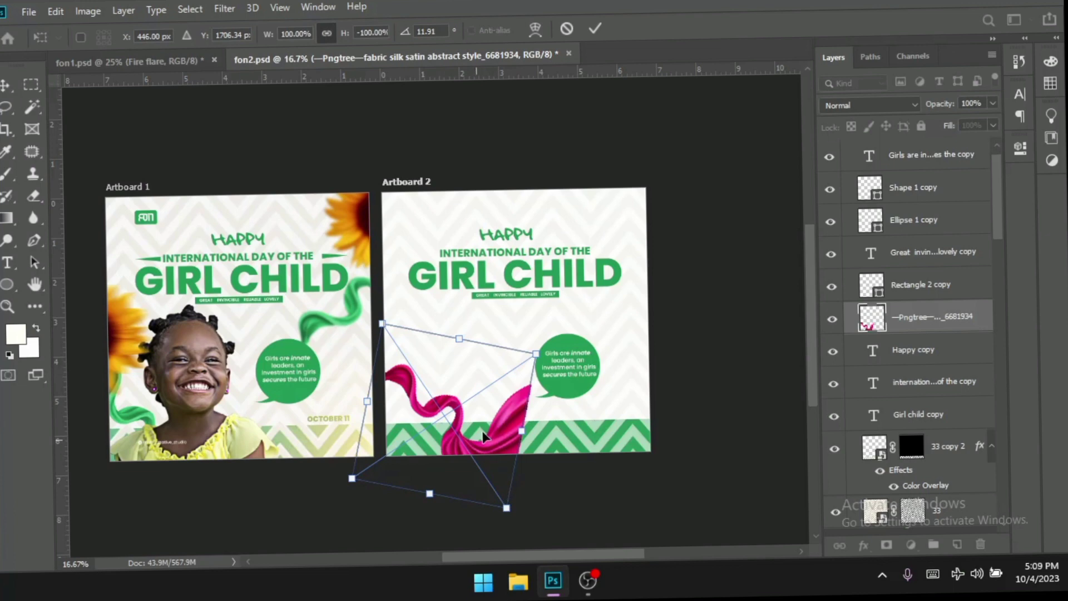
{"action": "mouse_move", "coordinate": [483, 438]}
{"action": "left_mouse_down"}
{"action": "mouse_move", "coordinate": [459, 434]}
{"action": "mouse_move", "coordinate": [469, 437]}
{"action": "left_mouse_up"}
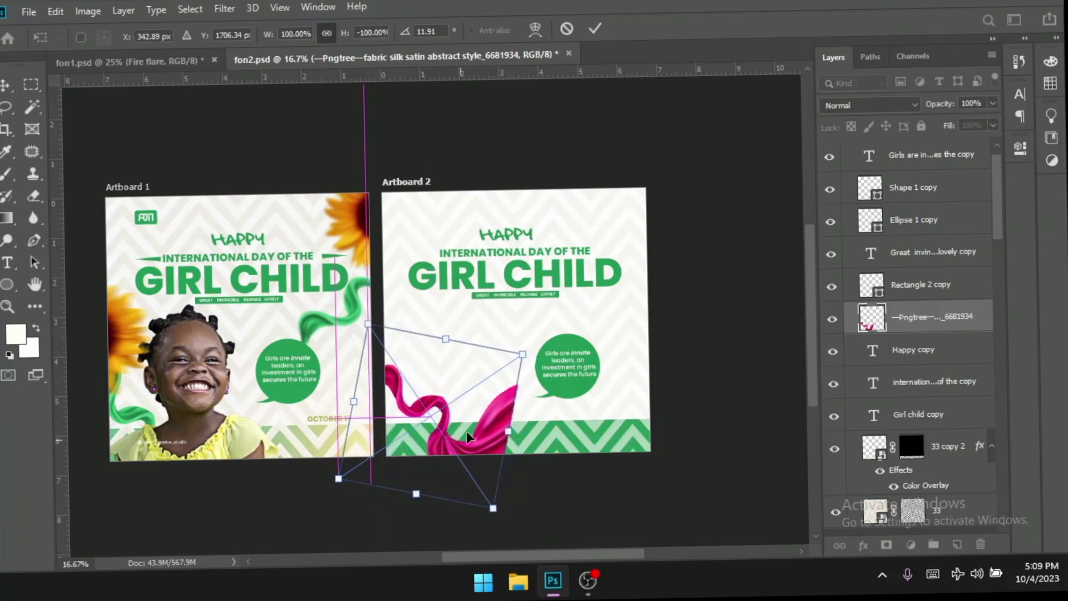
{"action": "key", "text": "Return"}
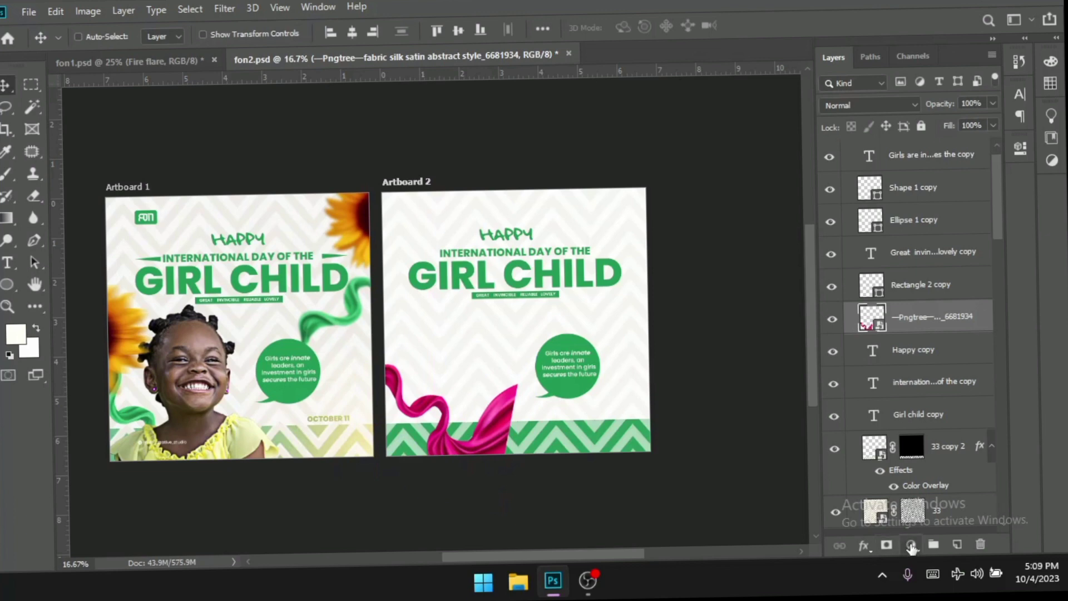
- Add a Hue/Saturation adjustment clipped to the fabric layer and colorize it with hue 67 and saturation 25
{"action": "left_click", "coordinate": [911, 545]}
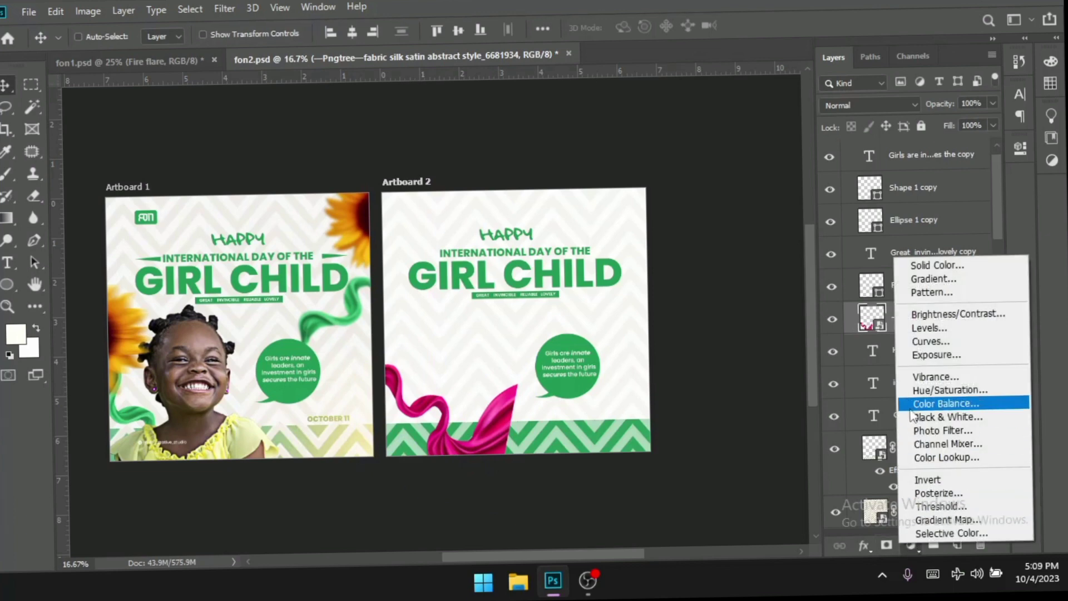
{"action": "left_click", "coordinate": [917, 390]}
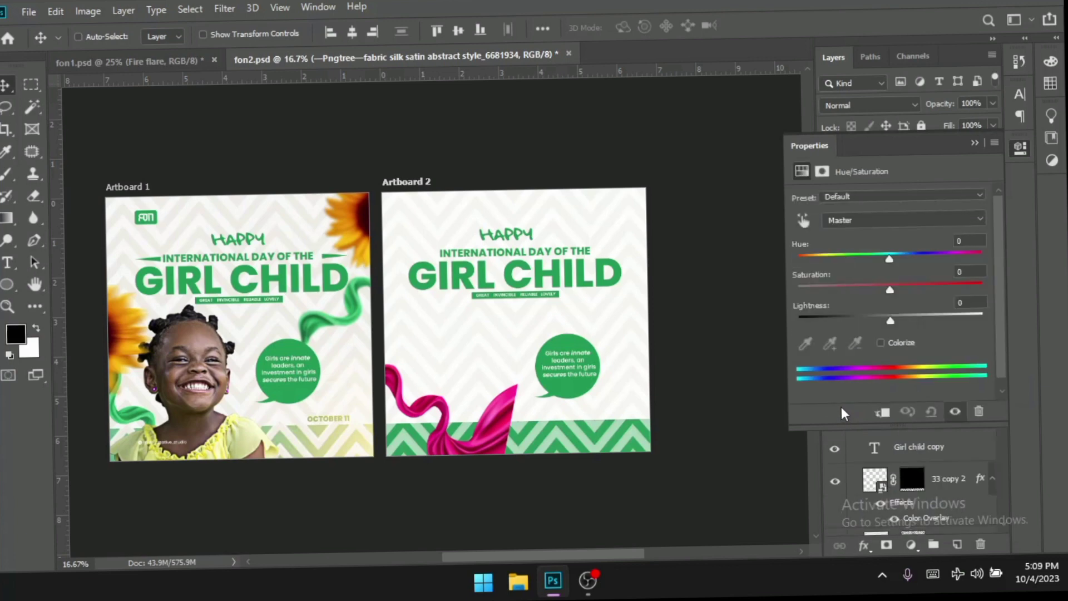
{"action": "left_click", "coordinate": [885, 413]}
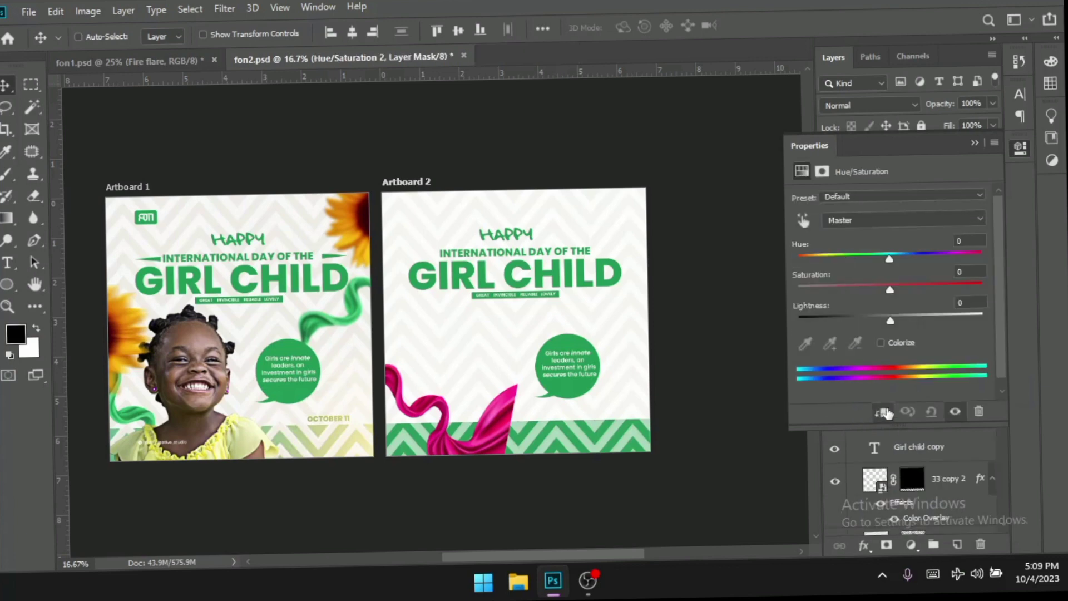
{"action": "left_click", "coordinate": [880, 343]}
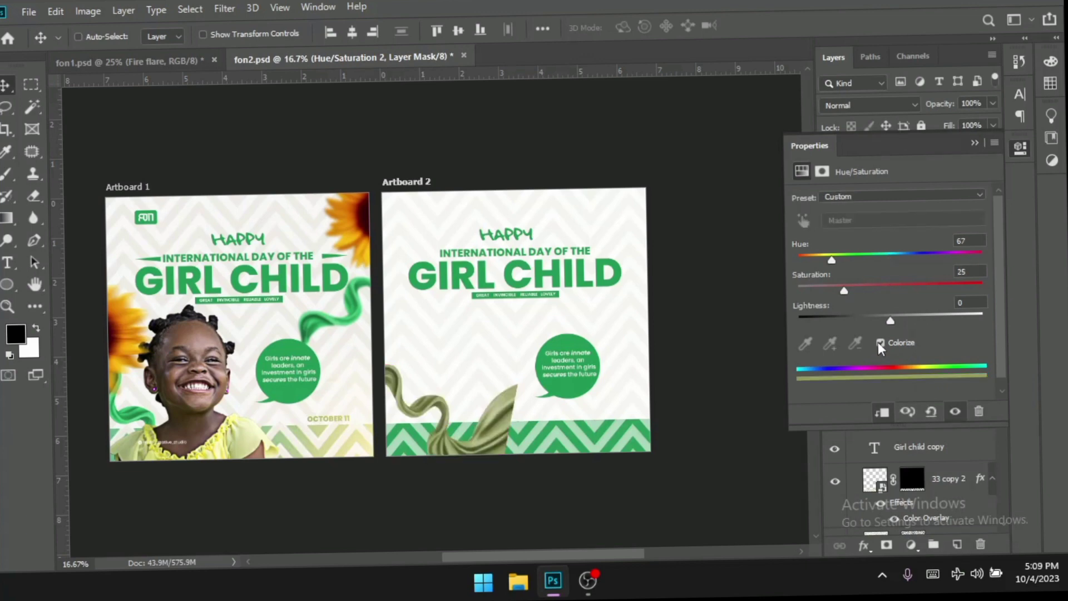
{"action": "left_click", "coordinate": [975, 144]}
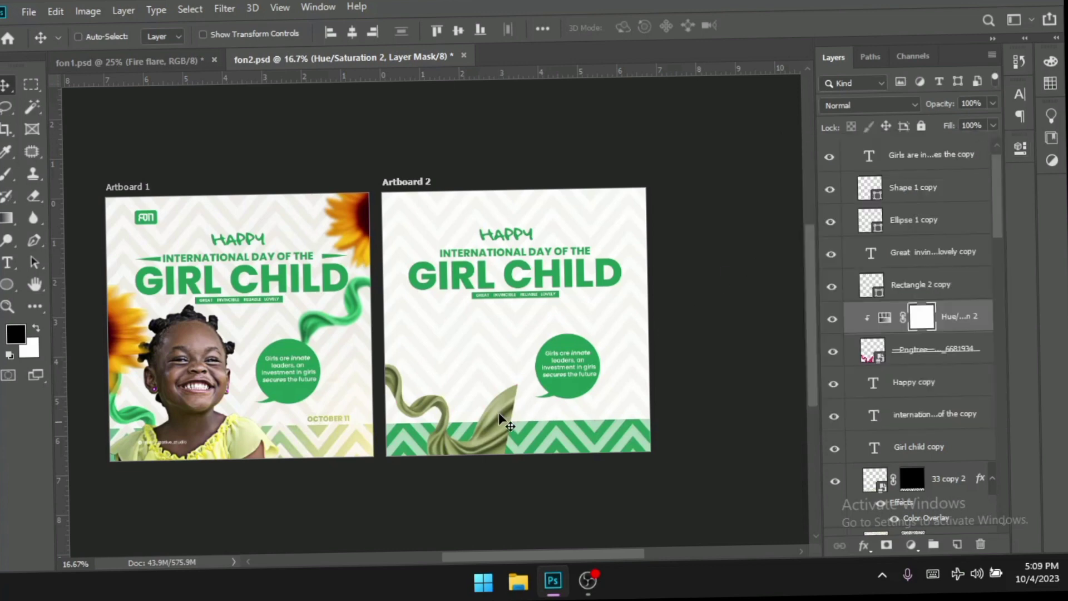
- Shift the fabric slightly further toward Artboard 2's left edge and group it with its Hue/Saturation adjustment
{"action": "left_click_drag", "start_coordinate": [498, 417], "coordinate": [474, 437]}
{"action": "left_click", "coordinate": [488, 439], "text": "ctrl"}
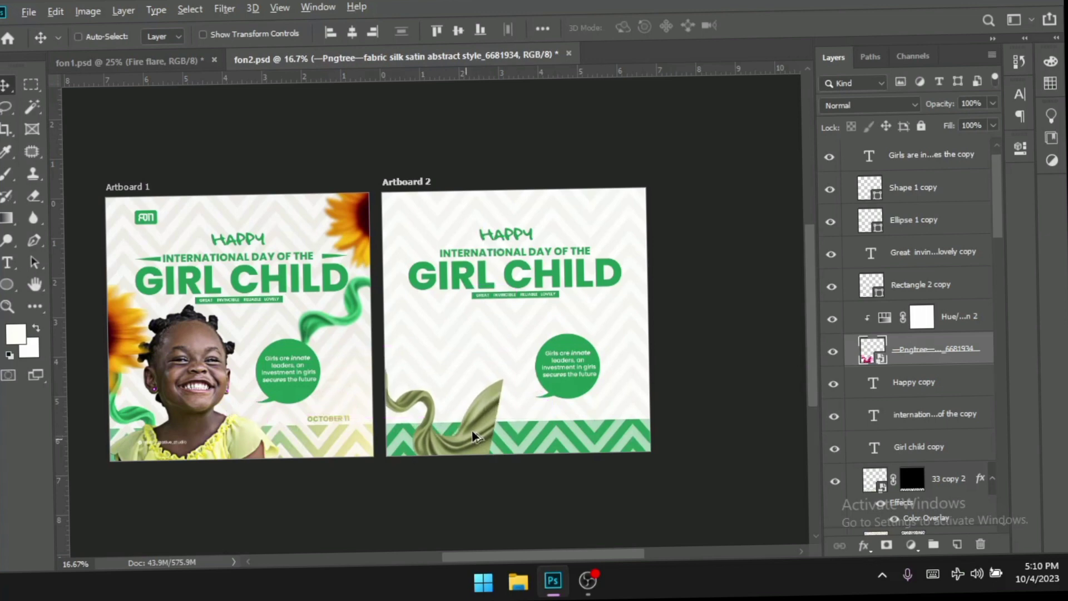
{"action": "key", "text": "alt"}
{"action": "left_click", "coordinate": [968, 319], "text": "ctrl"}
{"action": "key", "text": "ctrl"}
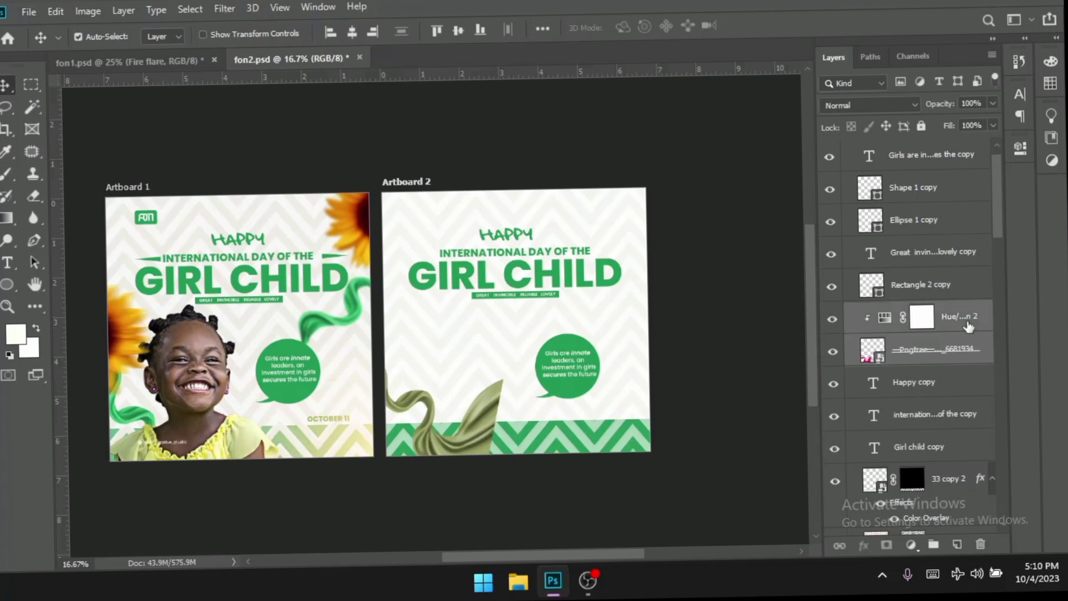
{"action": "key", "text": "ctrl+g"}
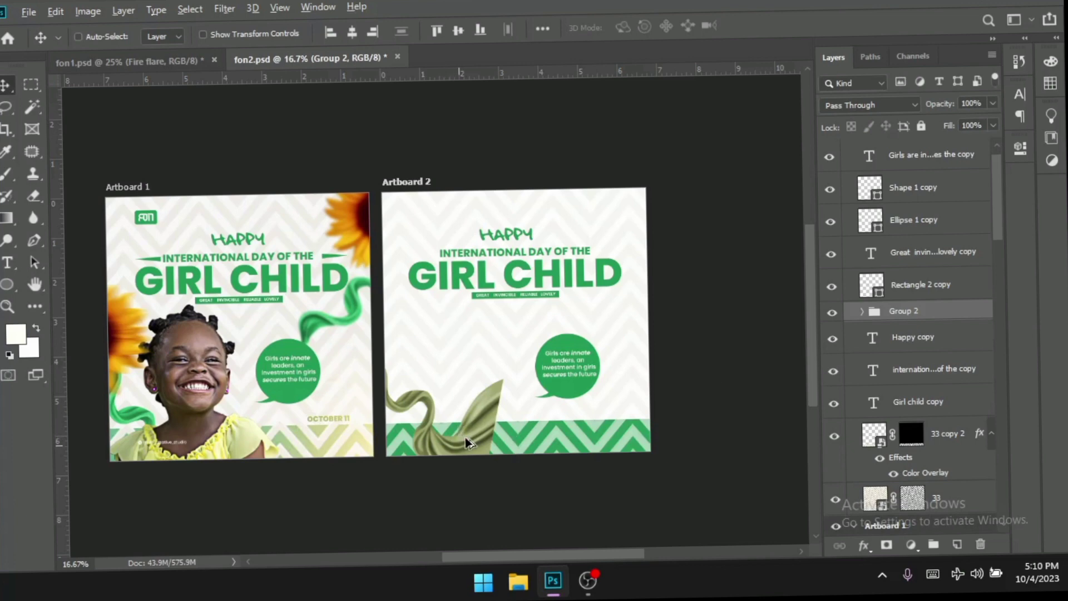
- Duplicate the fabric group, rotate the copy about 73° counterclockwise and position it over Artboard 2's right edge, touching the speech bubble
{"action": "left_click_drag", "start_coordinate": [456, 436], "coordinate": [639, 314]}
{"action": "key", "text": "ctrl"}
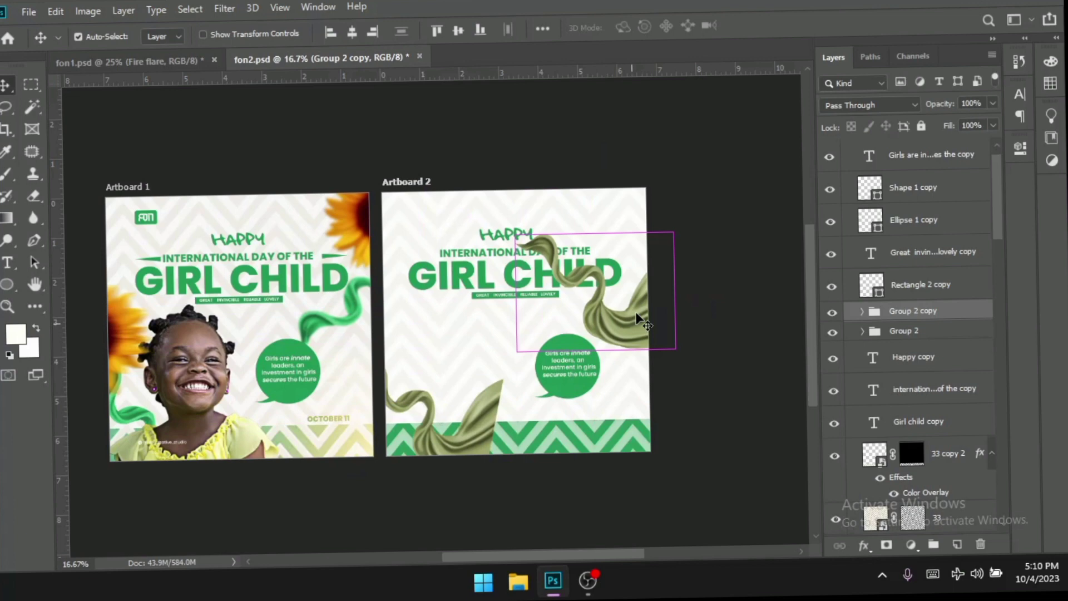
{"action": "key", "text": "ctrl+t"}
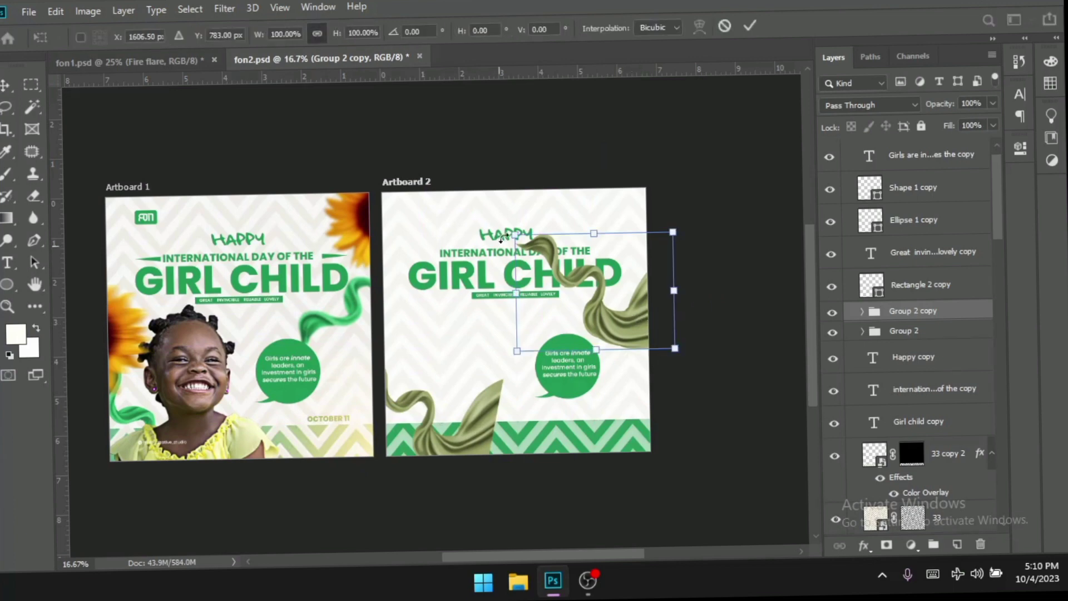
{"action": "left_click_drag", "start_coordinate": [504, 237], "coordinate": [518, 396]}
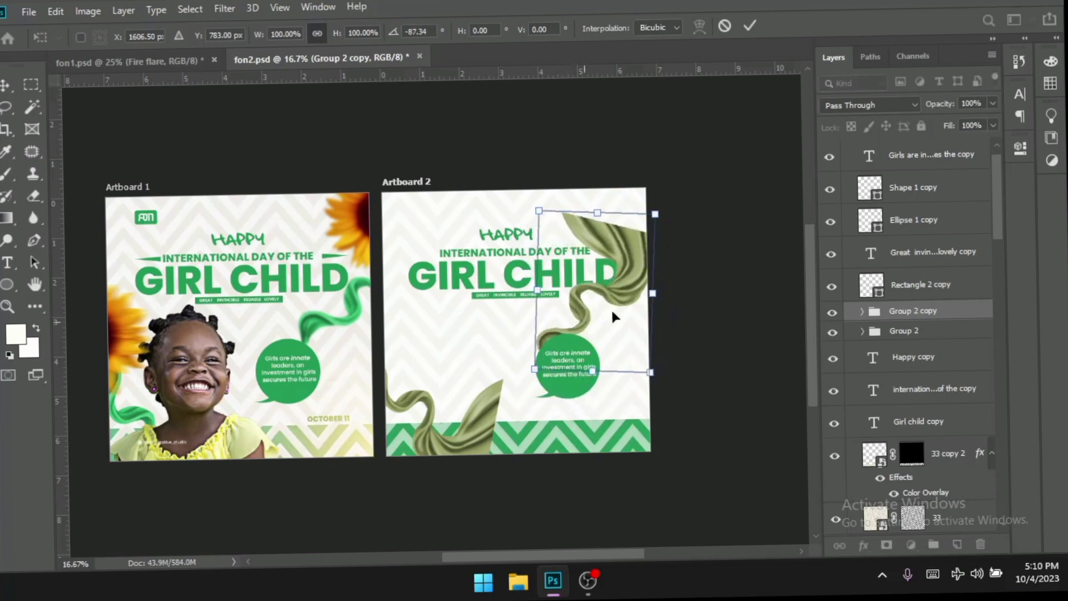
{"action": "left_click_drag", "start_coordinate": [612, 317], "coordinate": [662, 295]}
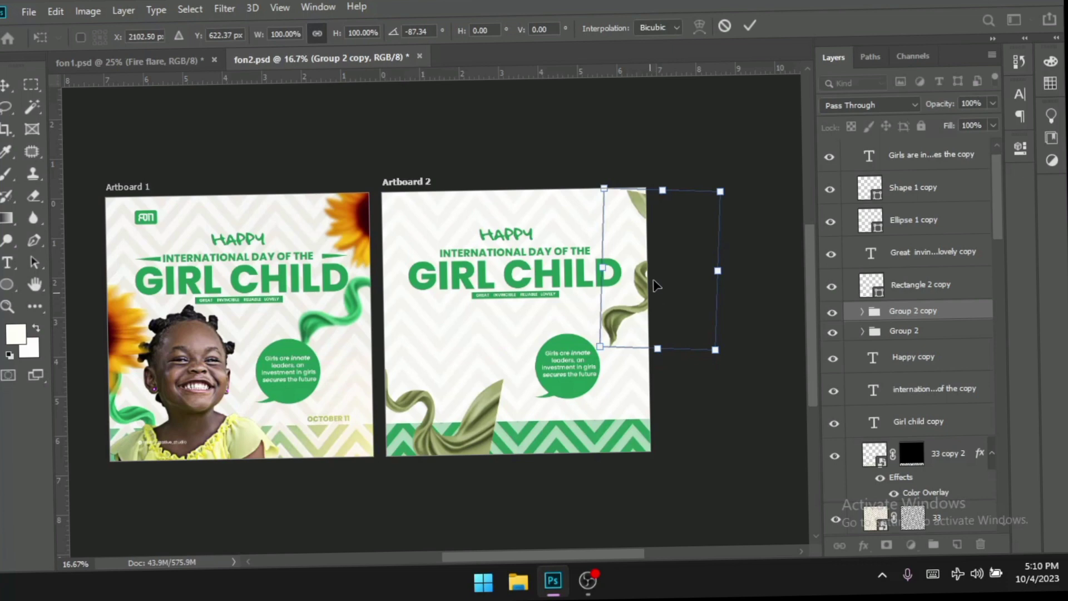
{"action": "left_click_drag", "start_coordinate": [716, 367], "coordinate": [699, 359]}
{"action": "mouse_move", "coordinate": [671, 327]}
{"action": "left_mouse_down"}
{"action": "mouse_move", "coordinate": [658, 351]}
{"action": "mouse_move", "coordinate": [663, 342]}
{"action": "left_mouse_up"}
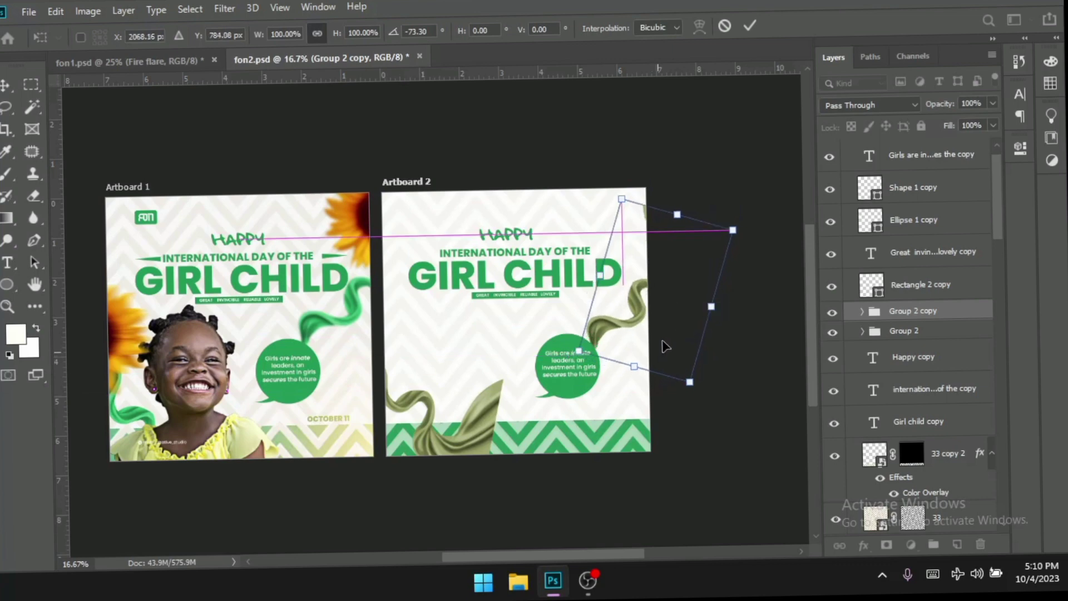
{"action": "key", "text": "Return"}
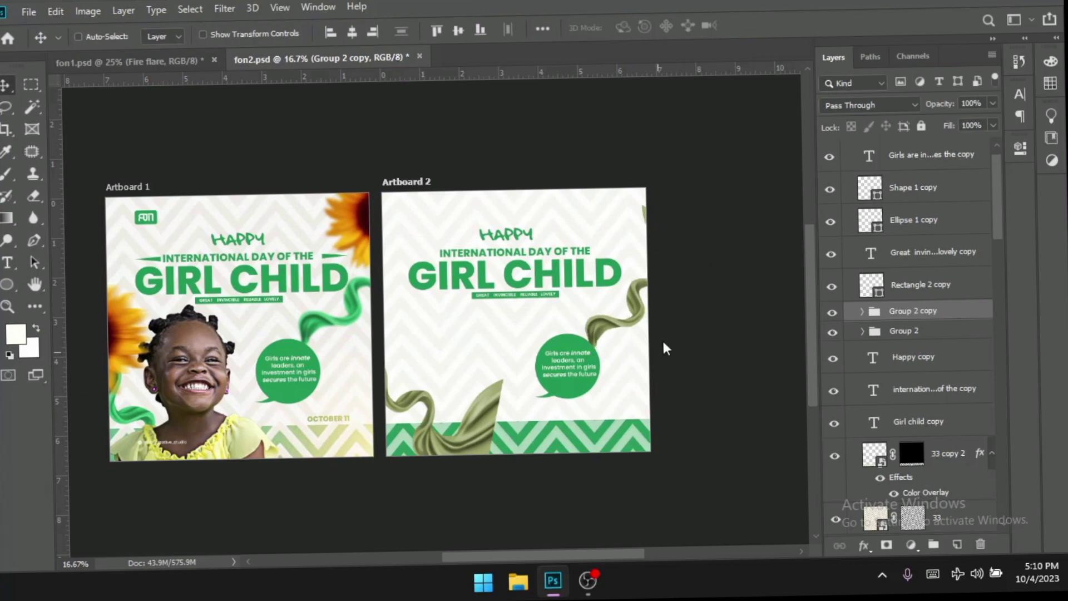
- Convert the Group 2 copy fabric to a smart object and apply a Gaussian Blur with a 6.6-pixel radius
{"action": "right_click", "coordinate": [946, 314]}
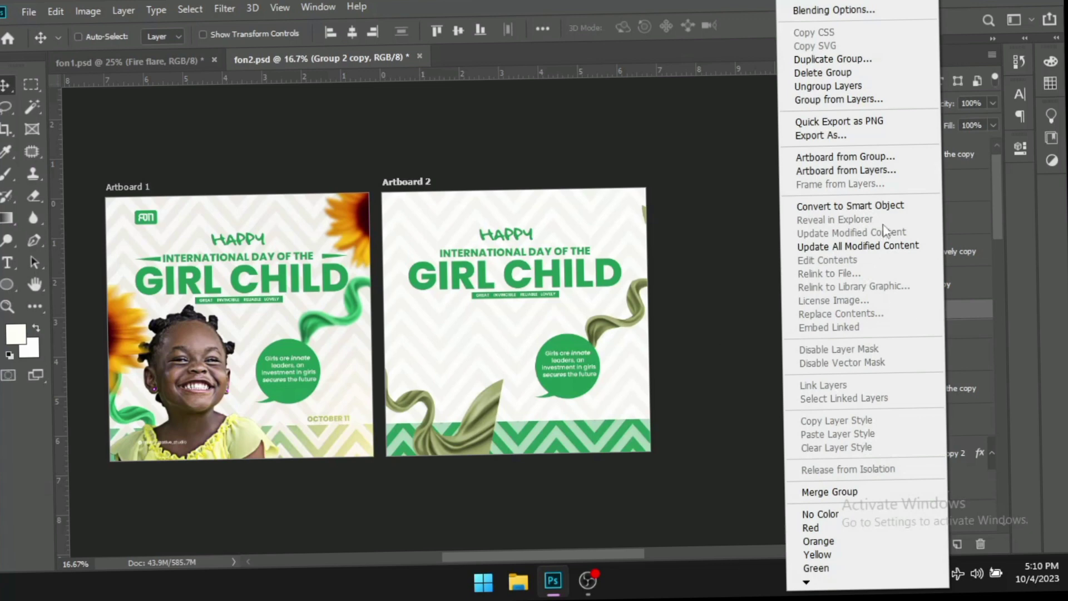
{"action": "left_click", "coordinate": [885, 206]}
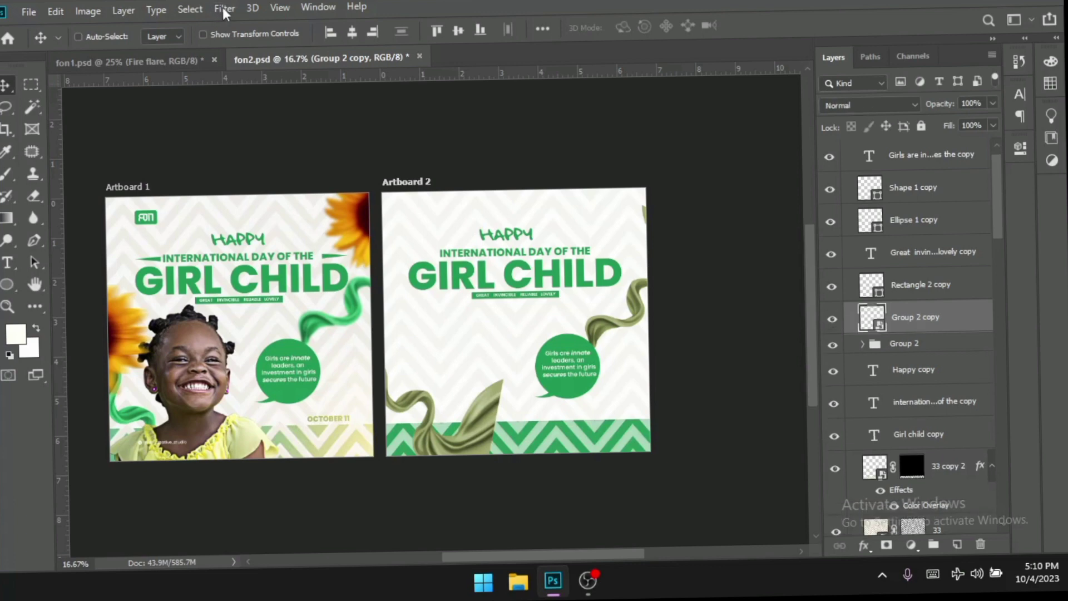
{"action": "left_click", "coordinate": [224, 10]}
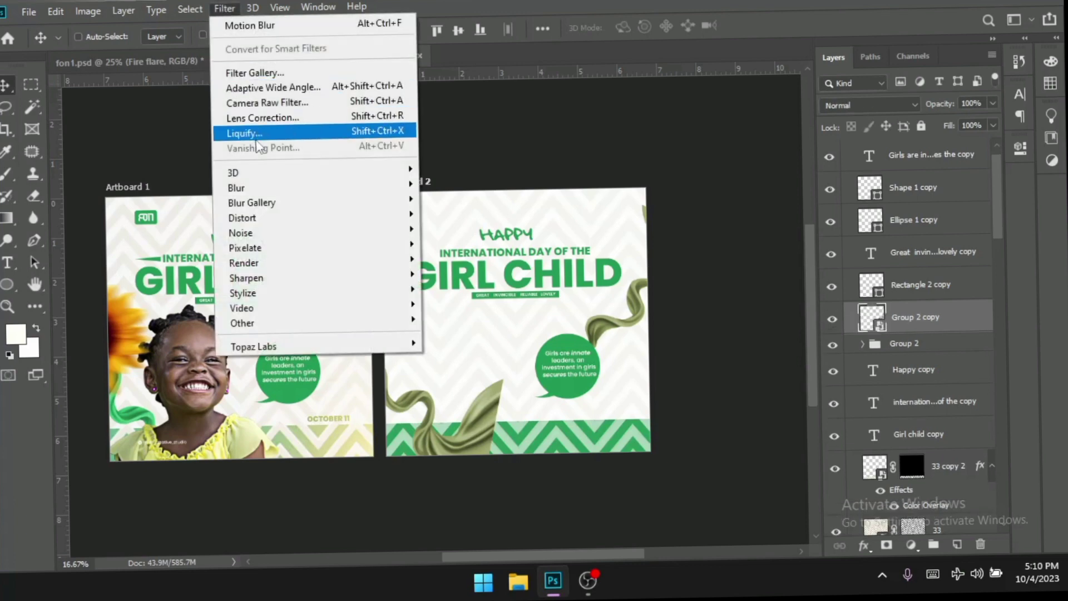
{"action": "mouse_move", "coordinate": [308, 190]}
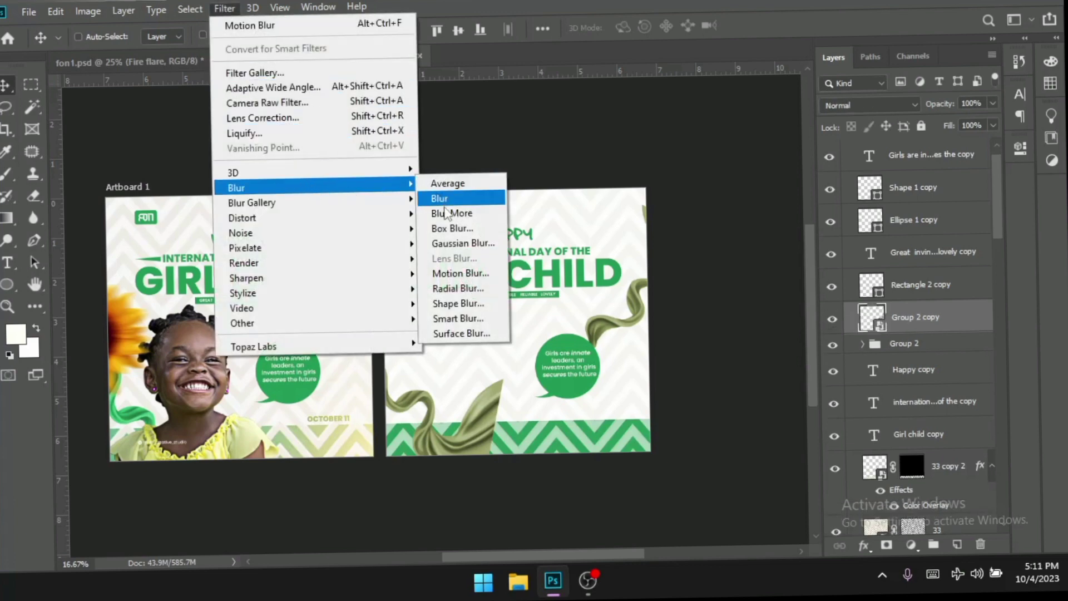
{"action": "left_click", "coordinate": [466, 245]}
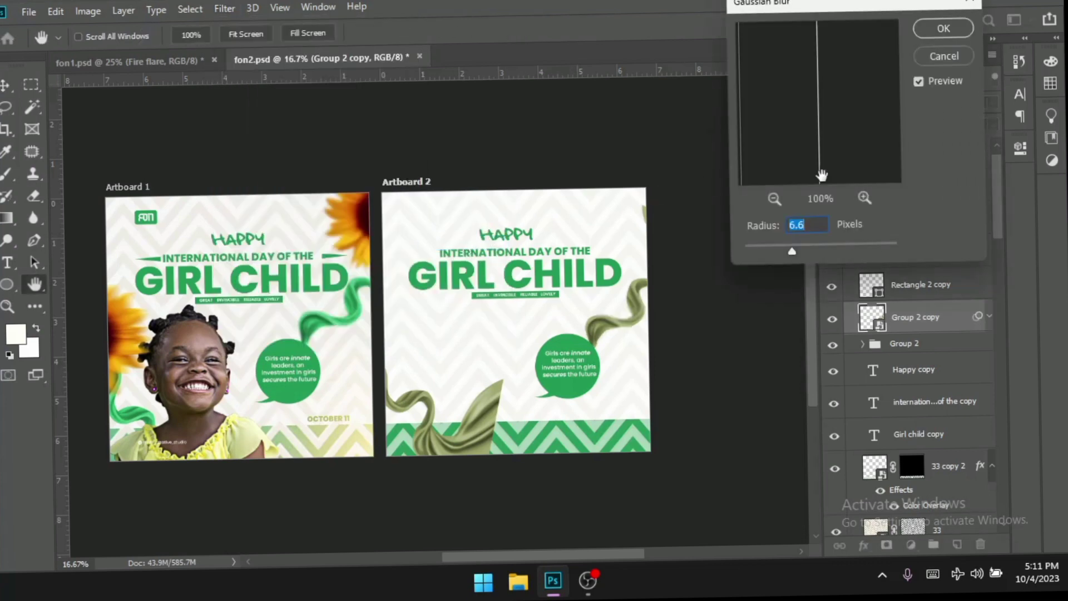
{"action": "left_click", "coordinate": [944, 29]}
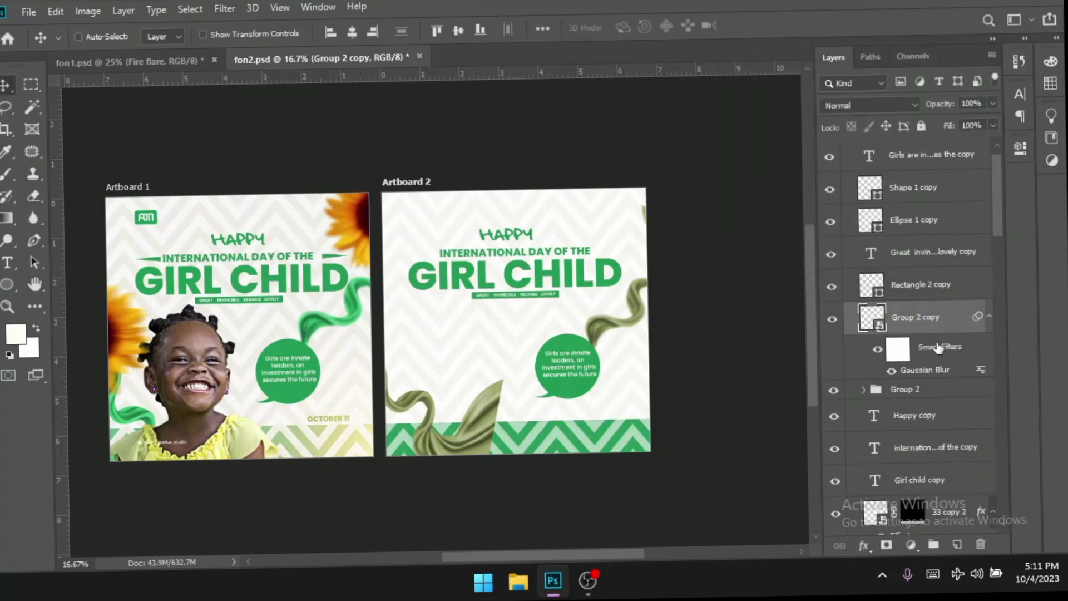
- Convert the original Group 2 fabric group to a smart object
{"action": "left_click", "coordinate": [939, 390]}
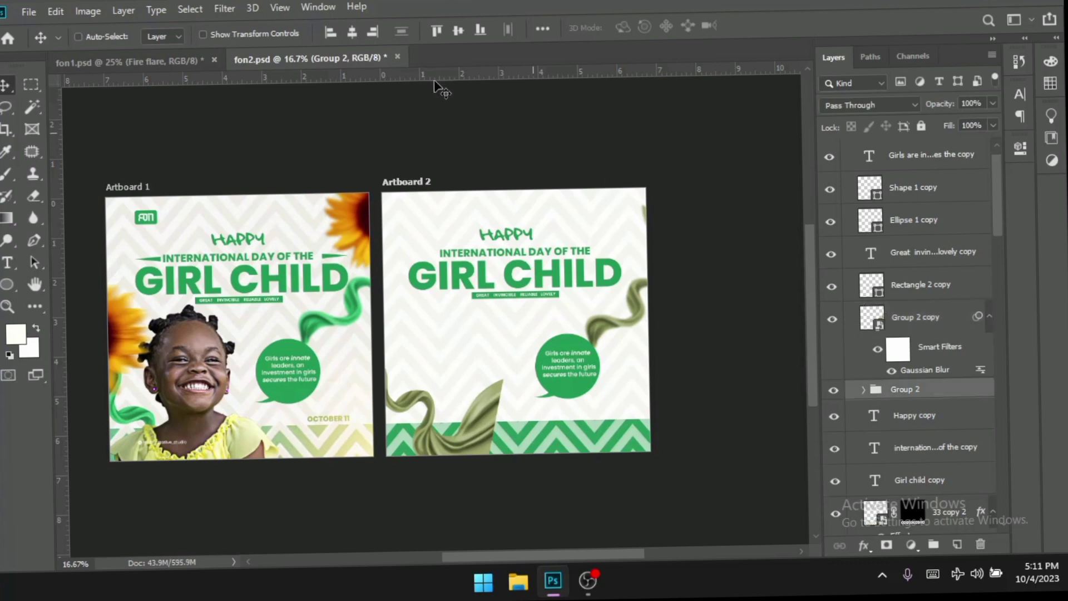
{"action": "left_click", "coordinate": [226, 9]}
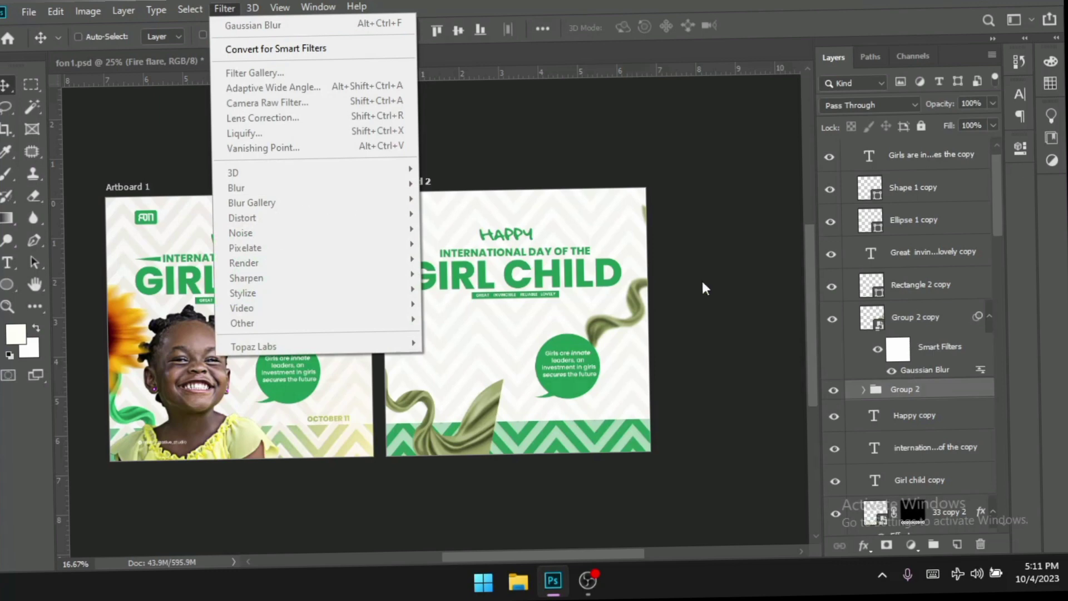
{"action": "right_click", "coordinate": [933, 387]}
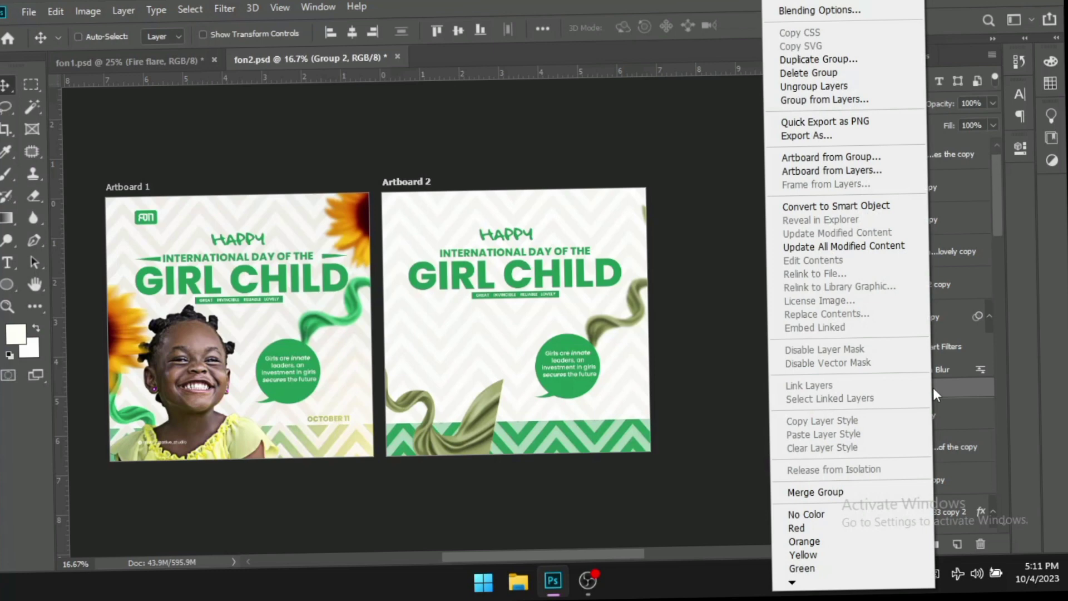
{"action": "left_click", "coordinate": [869, 207]}
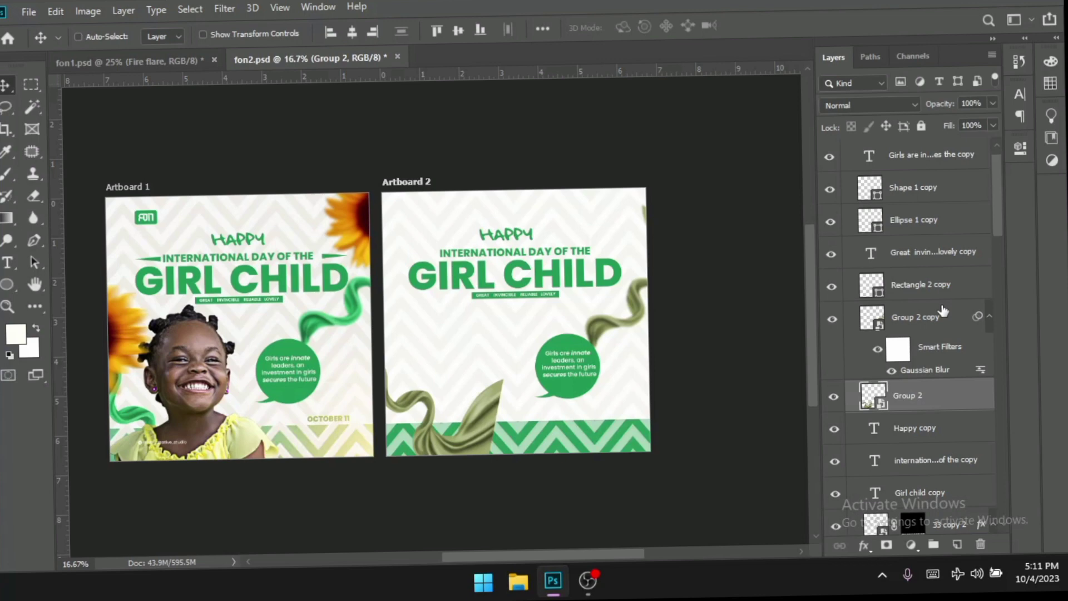
{"action": "left_click", "coordinate": [940, 320]}
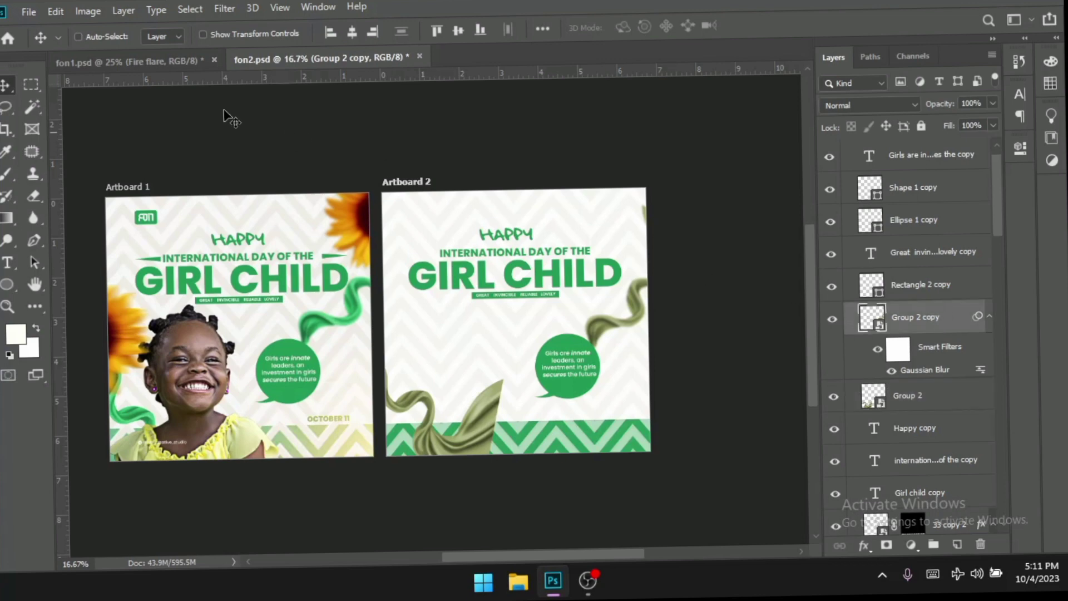
{"action": "left_click", "coordinate": [29, 11]}
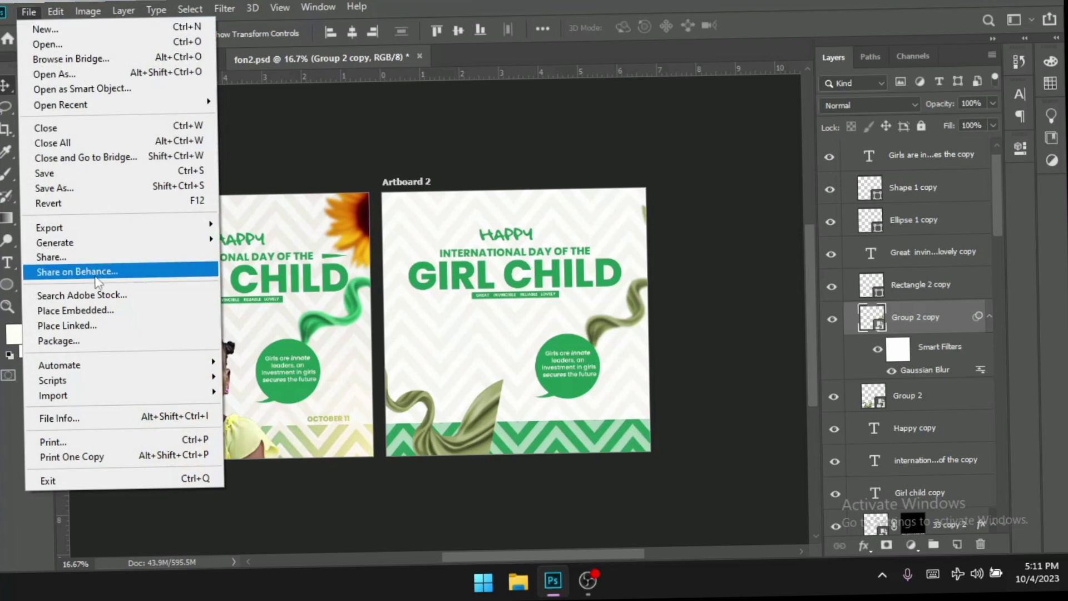
{"action": "left_click", "coordinate": [103, 311]}
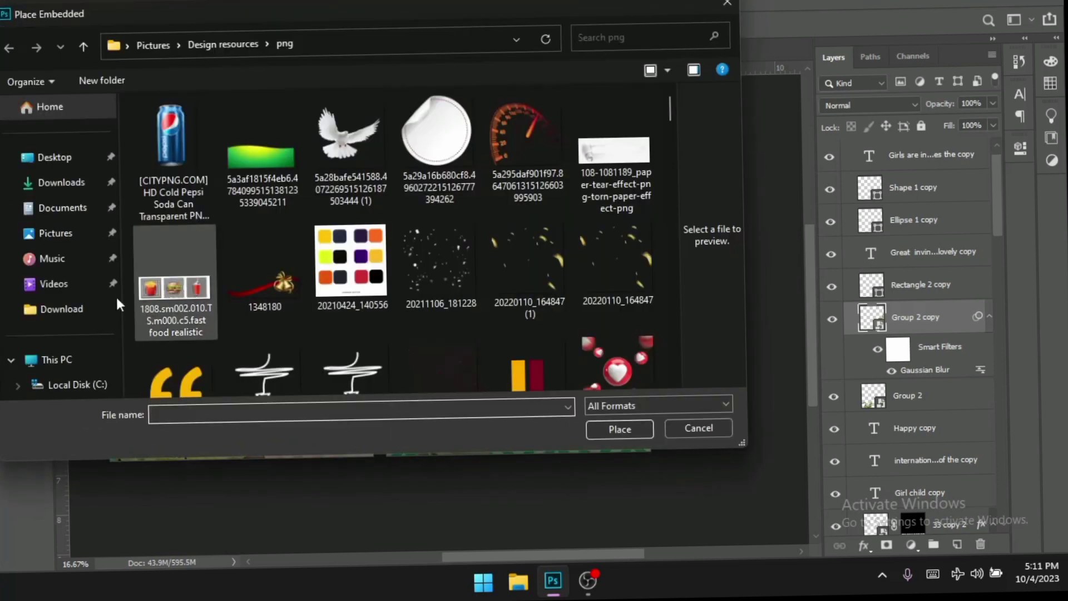
{"action": "left_click", "coordinate": [83, 240]}
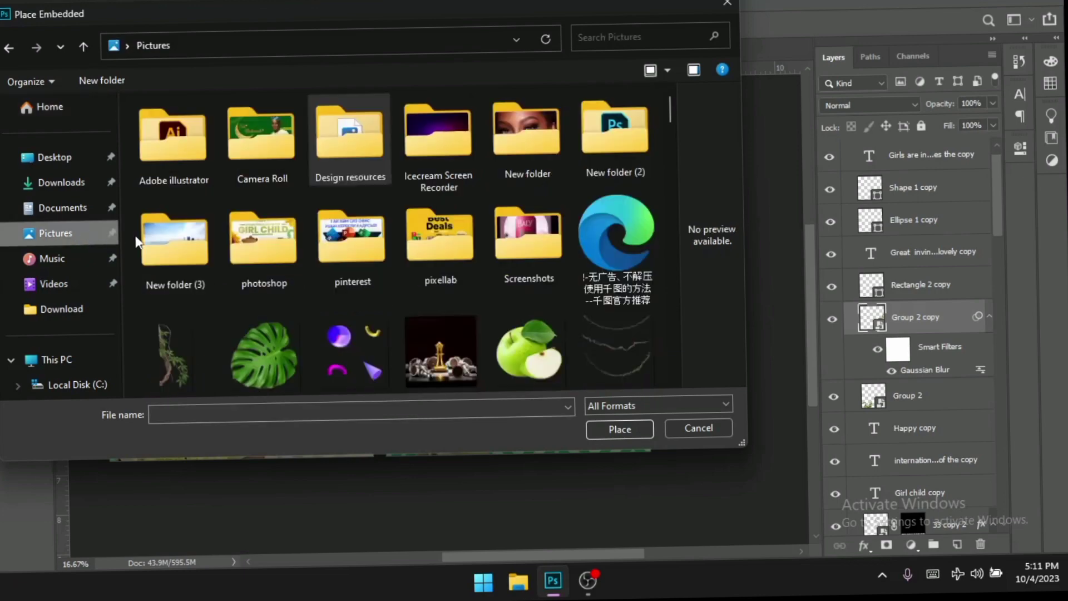
{"action": "scroll", "coordinate": [313, 255], "scroll_direction": "down", "scroll_amount": 3}
{"action": "scroll", "coordinate": [313, 255], "scroll_direction": "down", "scroll_amount": 10}
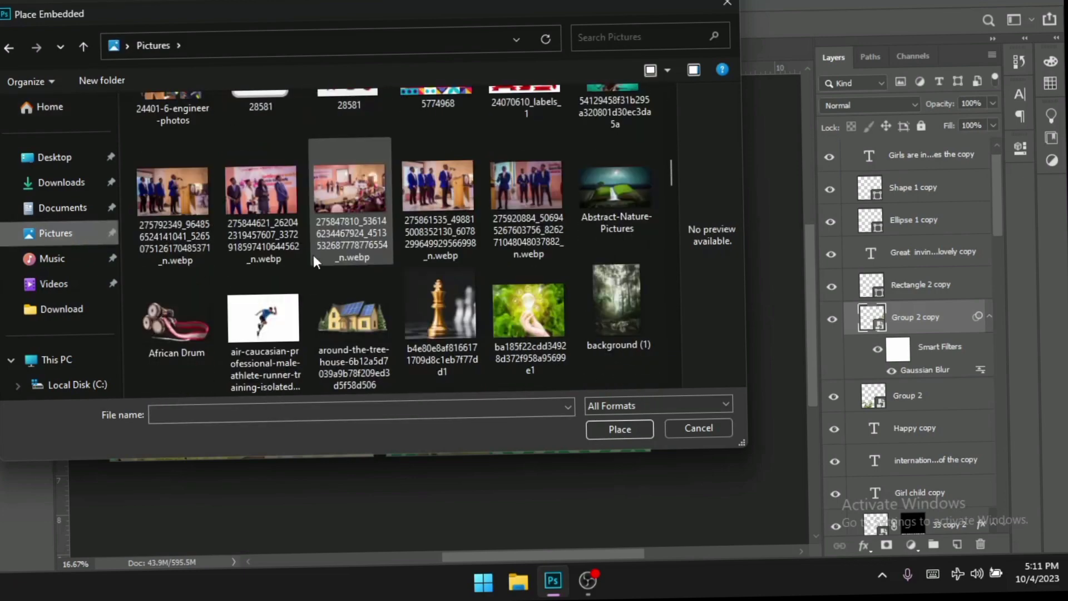
{"action": "scroll", "coordinate": [313, 254], "scroll_direction": "up", "scroll_amount": 3}
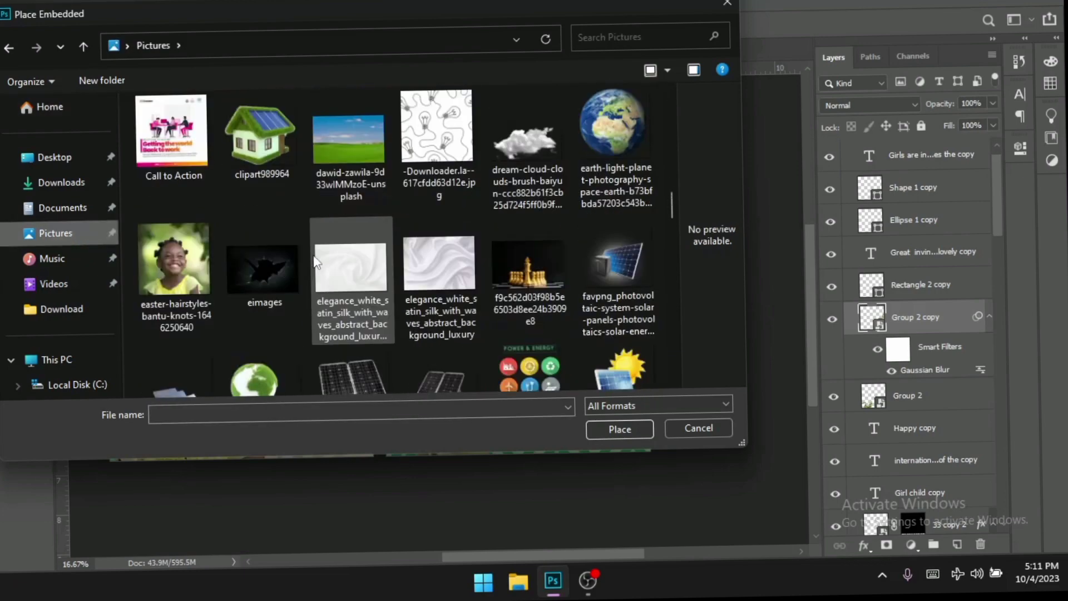
{"action": "double_click", "coordinate": [189, 268]}
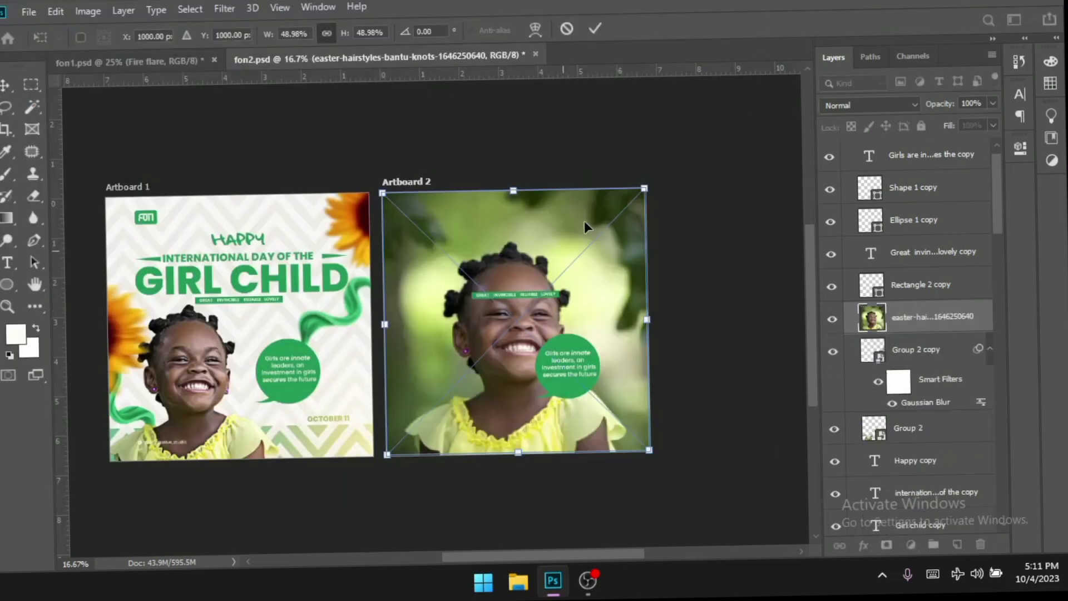
{"action": "left_click_drag", "start_coordinate": [647, 186], "coordinate": [545, 294]}
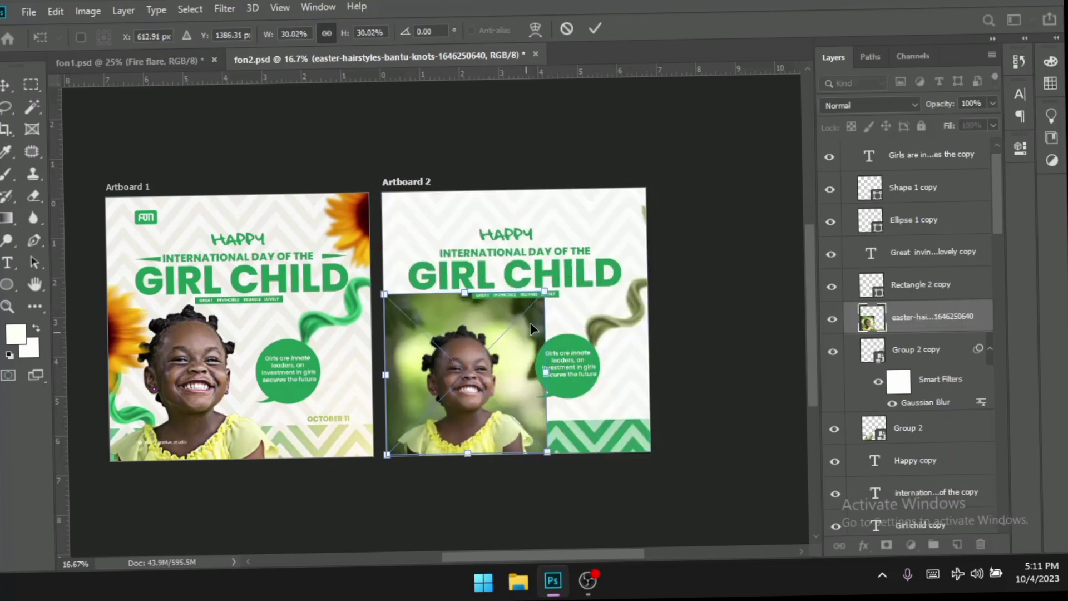
{"action": "key", "text": "Return"}
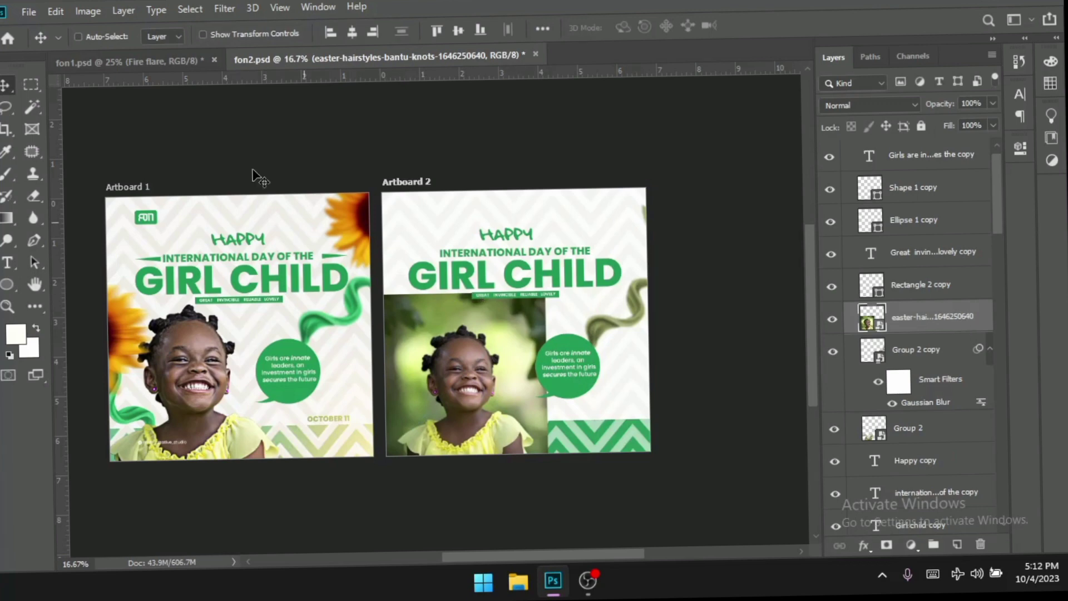
- Select the girl as the photo's subject and mask out the background with a layer mask
{"action": "left_click", "coordinate": [196, 10]}
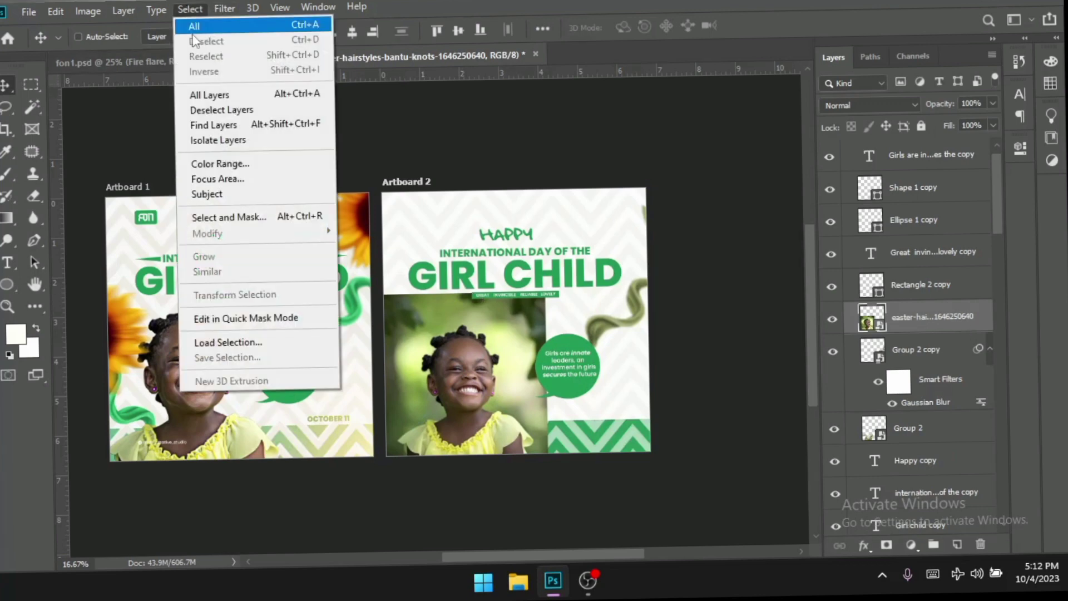
{"action": "left_click", "coordinate": [236, 194]}
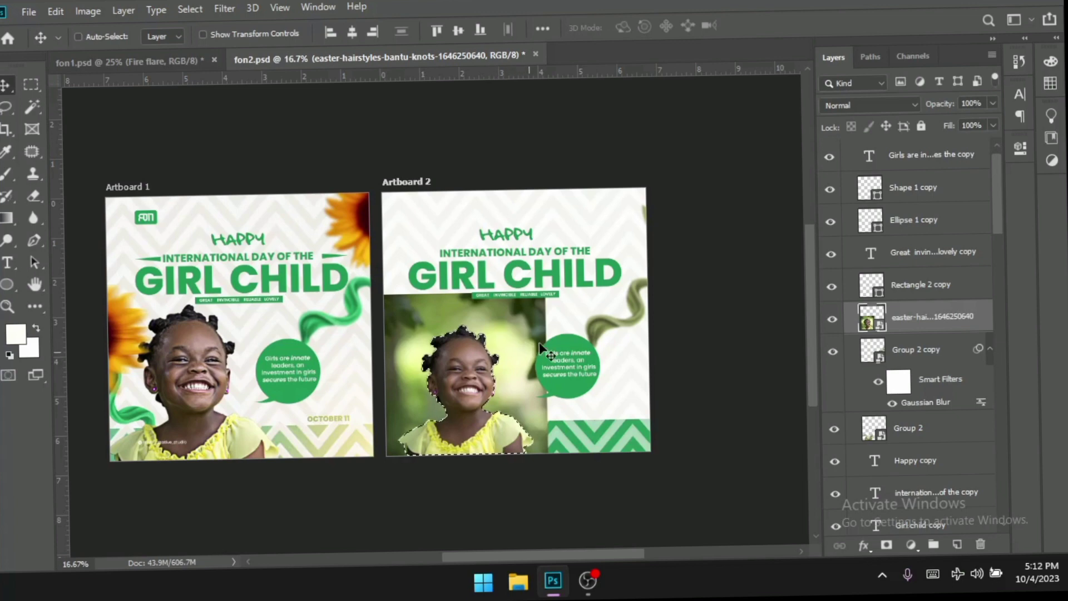
{"action": "left_click", "coordinate": [887, 546]}
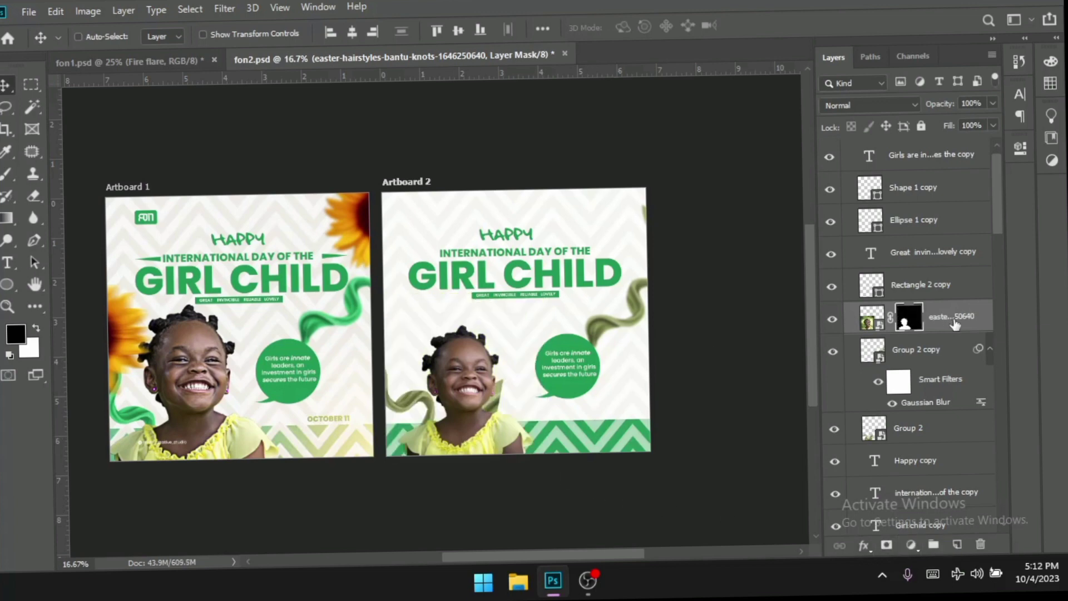
- Enlarge the masked girl from the photo's bottom-left corner until her hair nearly reaches the tagline bar
{"action": "key", "text": "ctrl+2"}
{"action": "key", "text": "ctrl"}
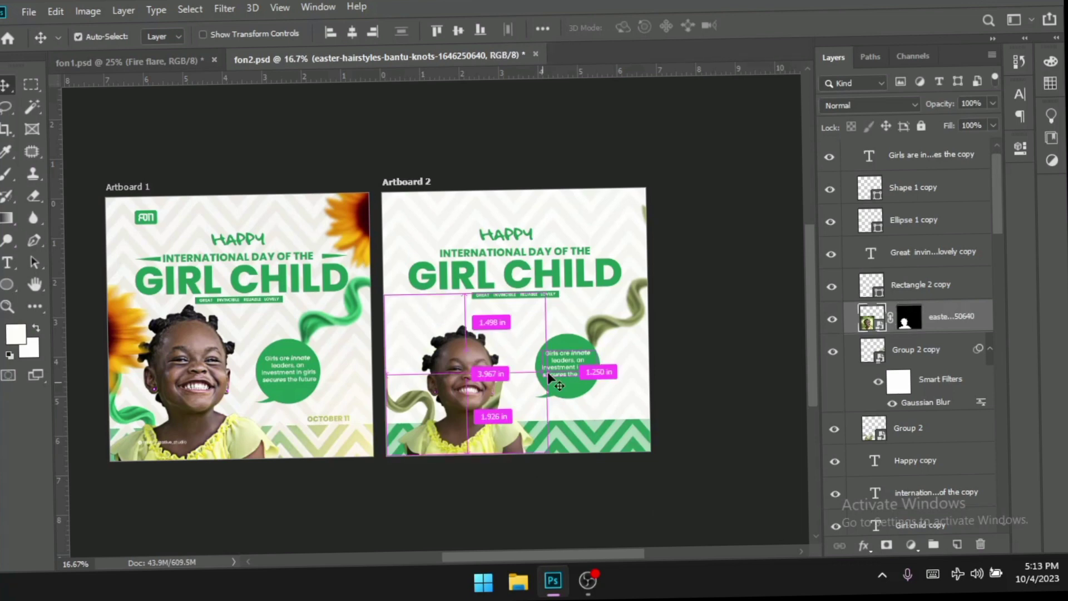
{"action": "key", "text": "ctrl+t"}
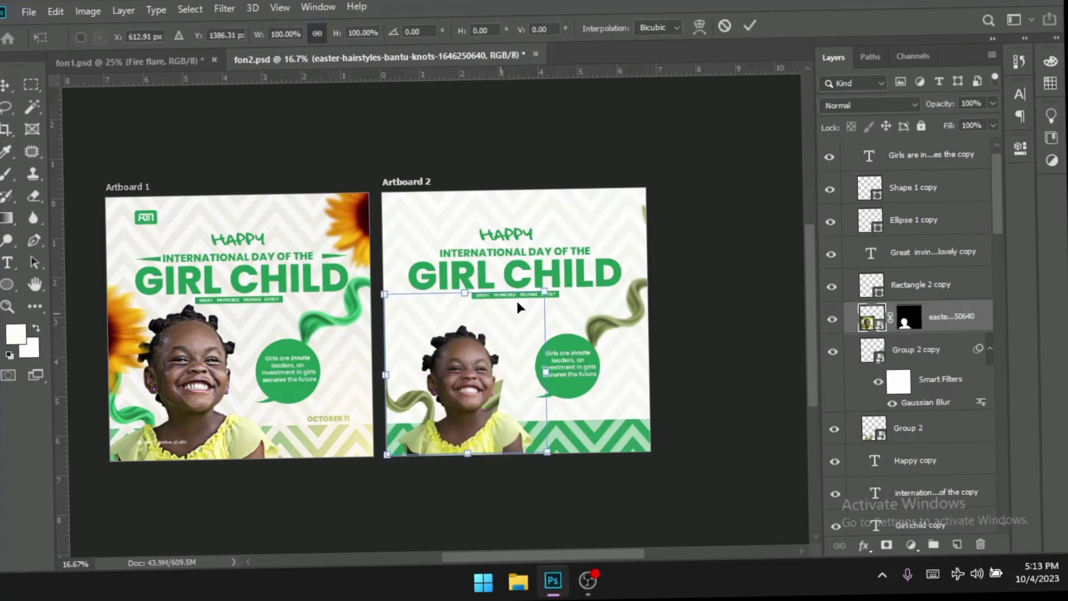
{"action": "left_click_drag", "start_coordinate": [554, 287], "coordinate": [576, 262]}
{"action": "key", "text": "Return"}
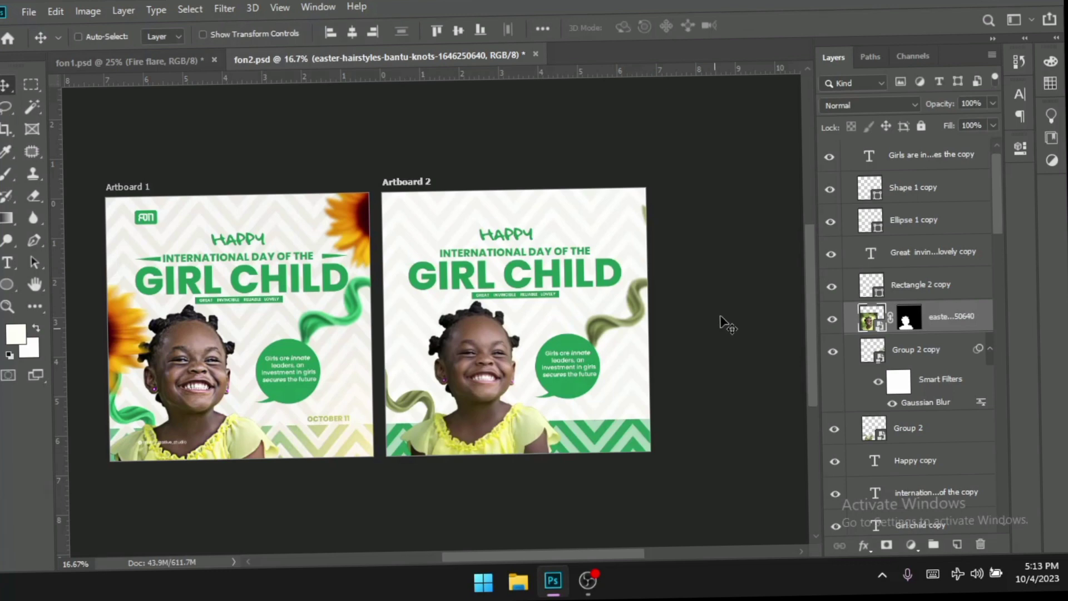
- Duplicate the masked girl photo layer within Artboard 2, keeping the suggested copy name
{"action": "right_click", "coordinate": [954, 315]}
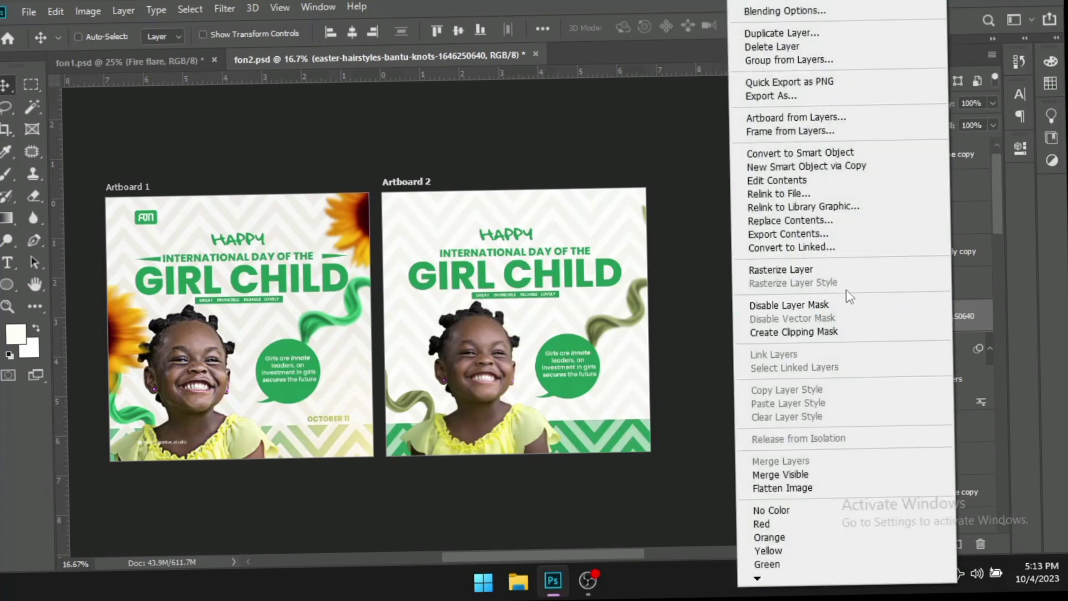
{"action": "left_click", "coordinate": [800, 33]}
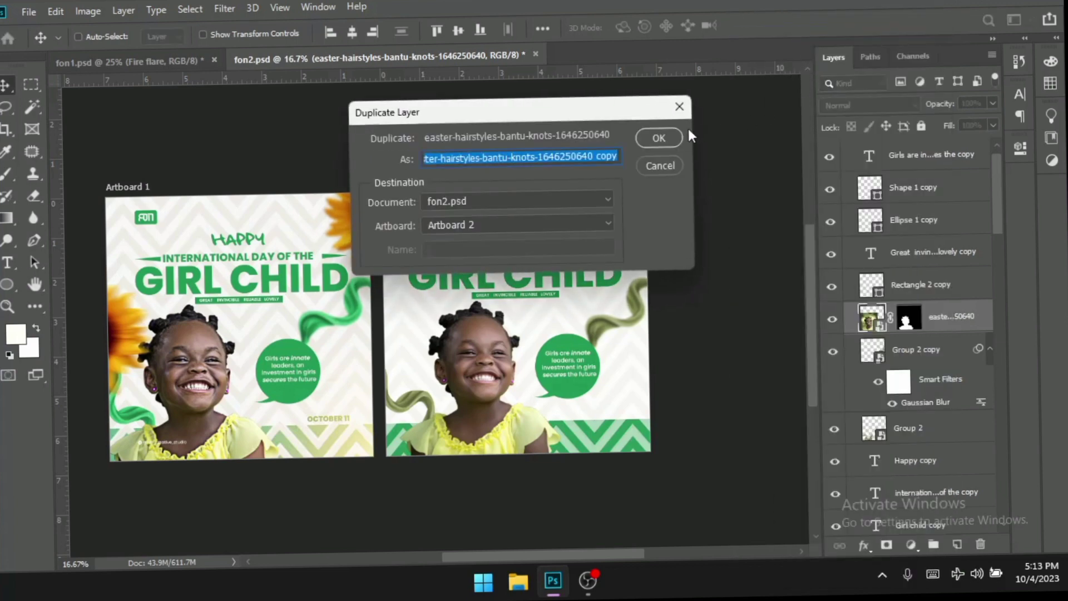
{"action": "left_click", "coordinate": [668, 136]}
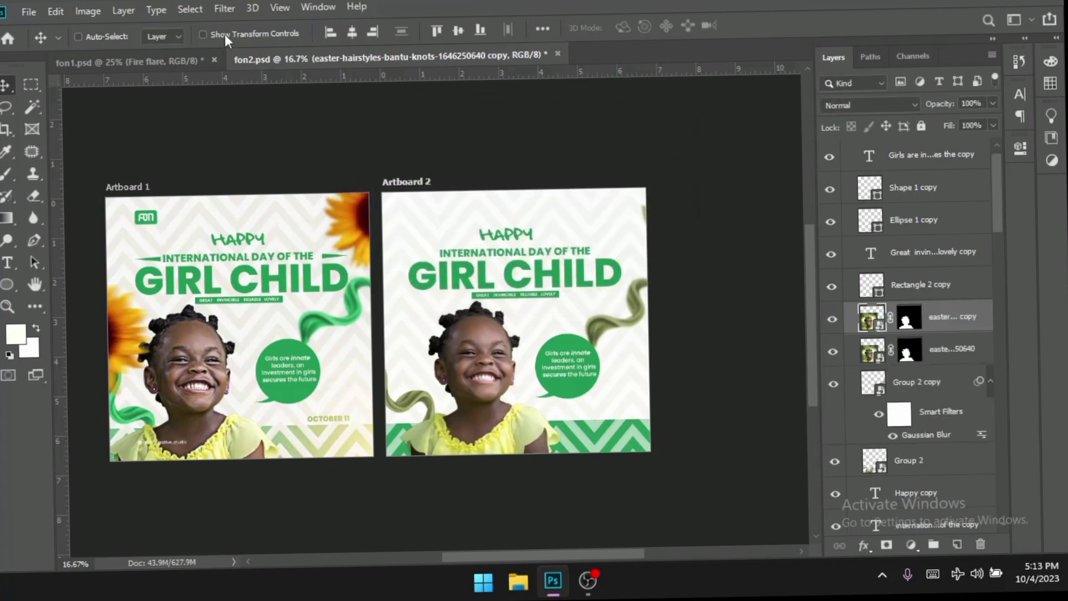
- Apply a High Pass filter with an 18.0-pixel radius to the girl photo copy
{"action": "left_click", "coordinate": [224, 7]}
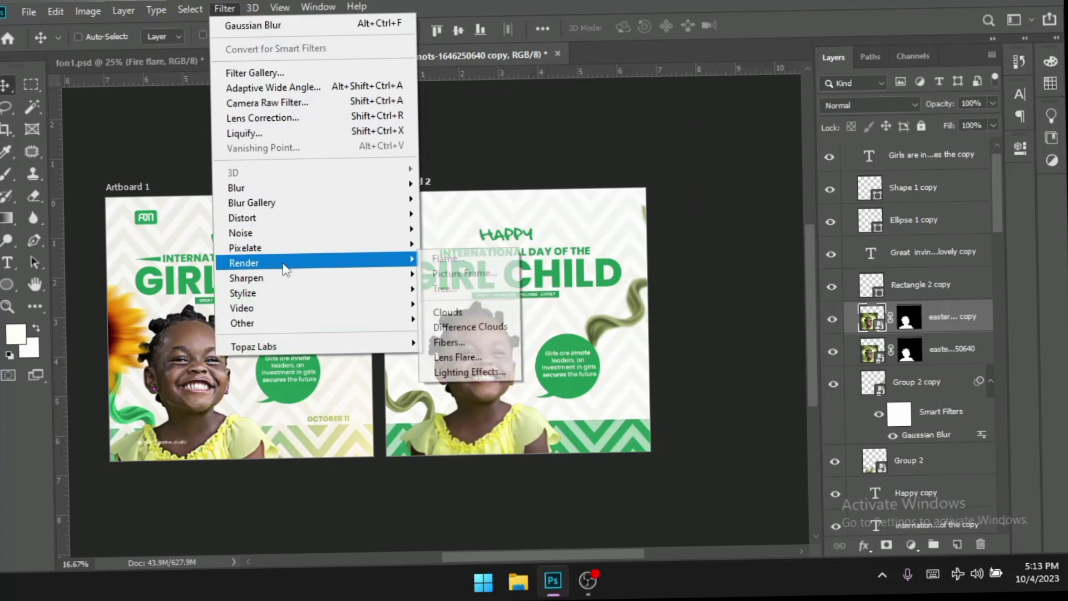
{"action": "mouse_move", "coordinate": [313, 324]}
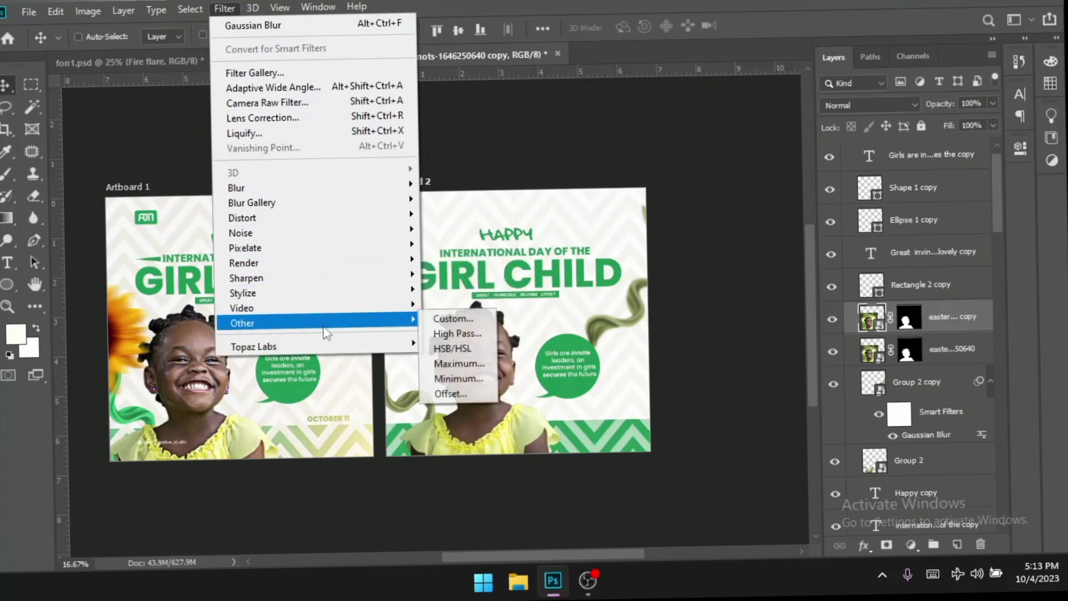
{"action": "left_click", "coordinate": [449, 334]}
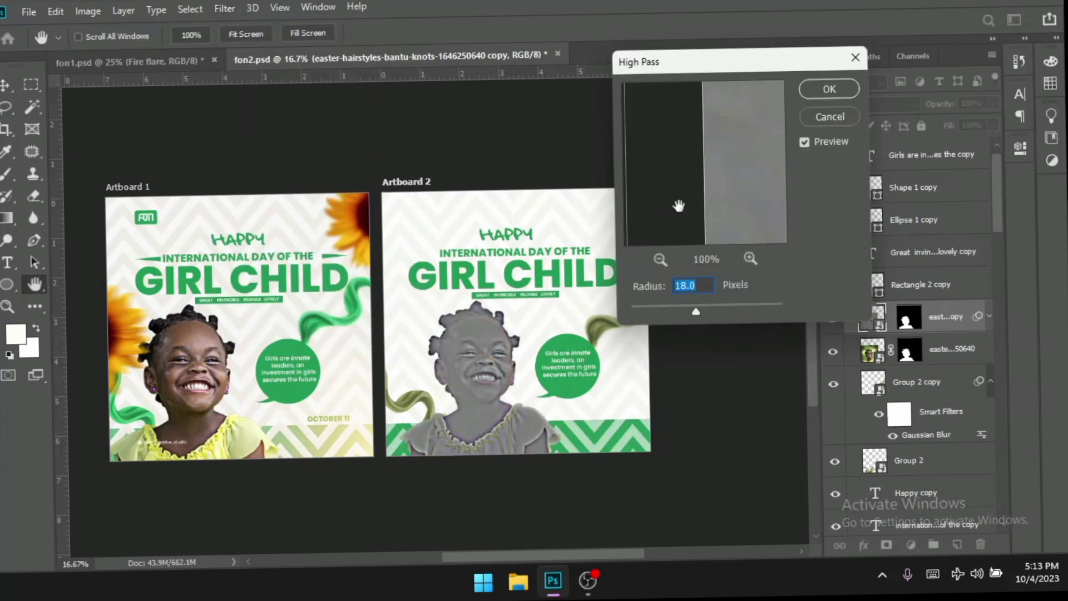
{"action": "left_click", "coordinate": [818, 92]}
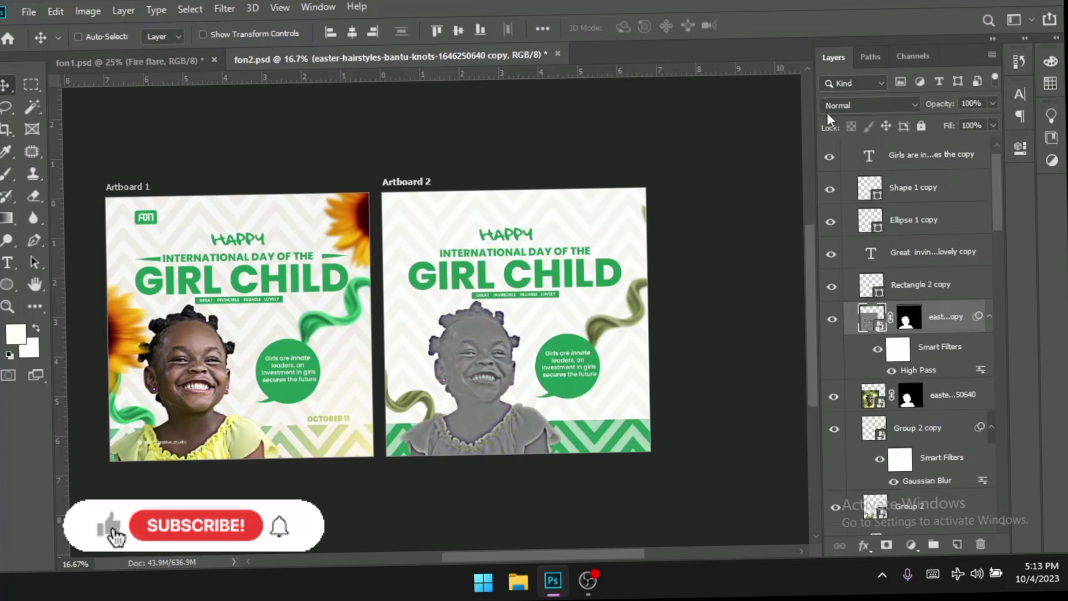
- Set the High Pass copy's blend mode to Hard Light and toggle its visibility to compare the girl before and after
{"action": "left_click", "coordinate": [871, 104]}
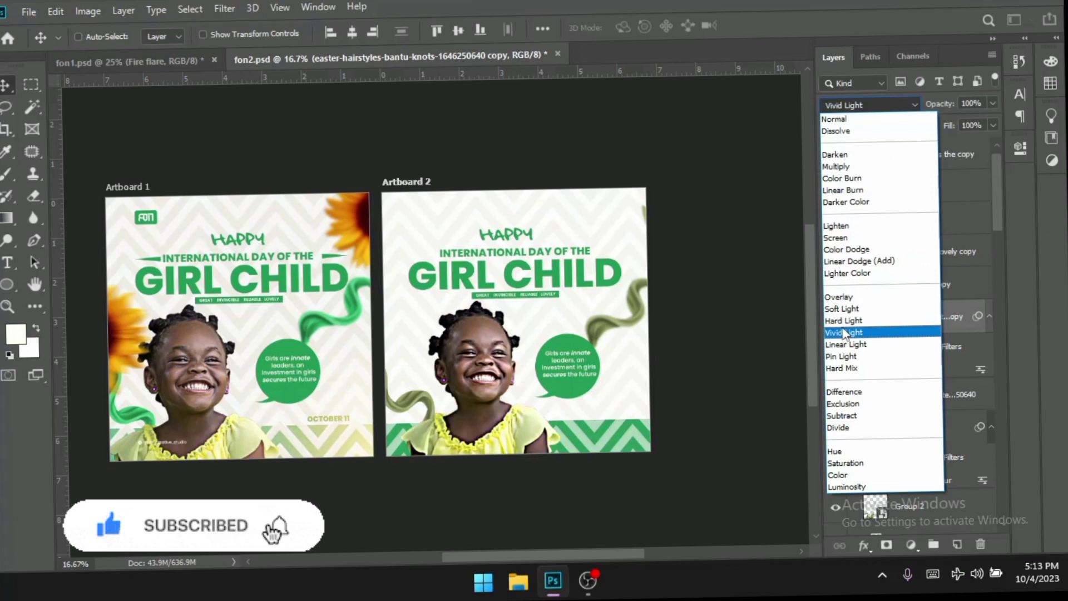
{"action": "left_click", "coordinate": [844, 321]}
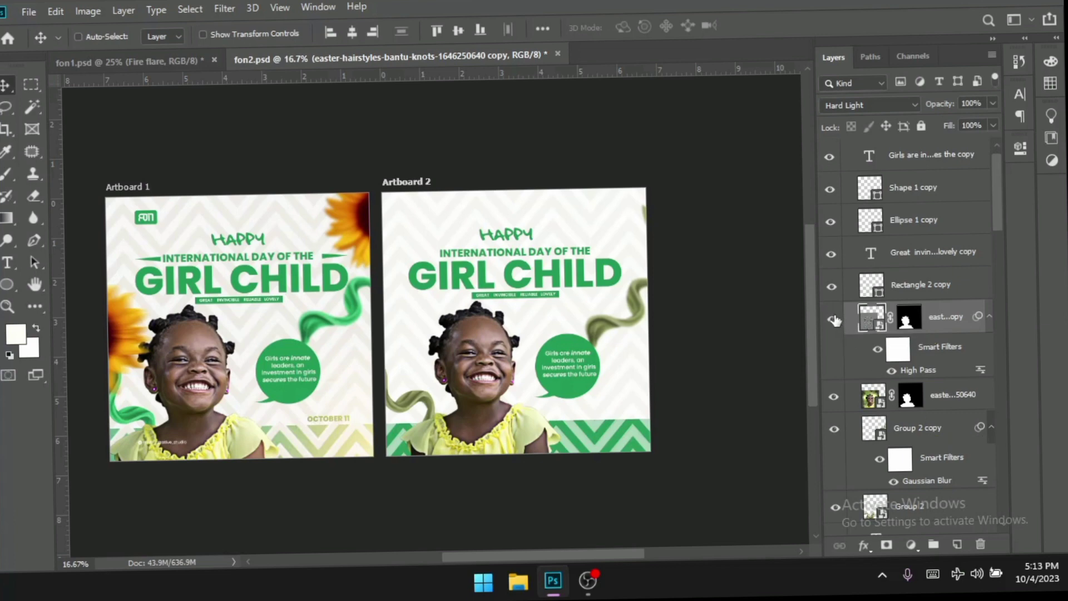
{"action": "left_click", "coordinate": [835, 318]}
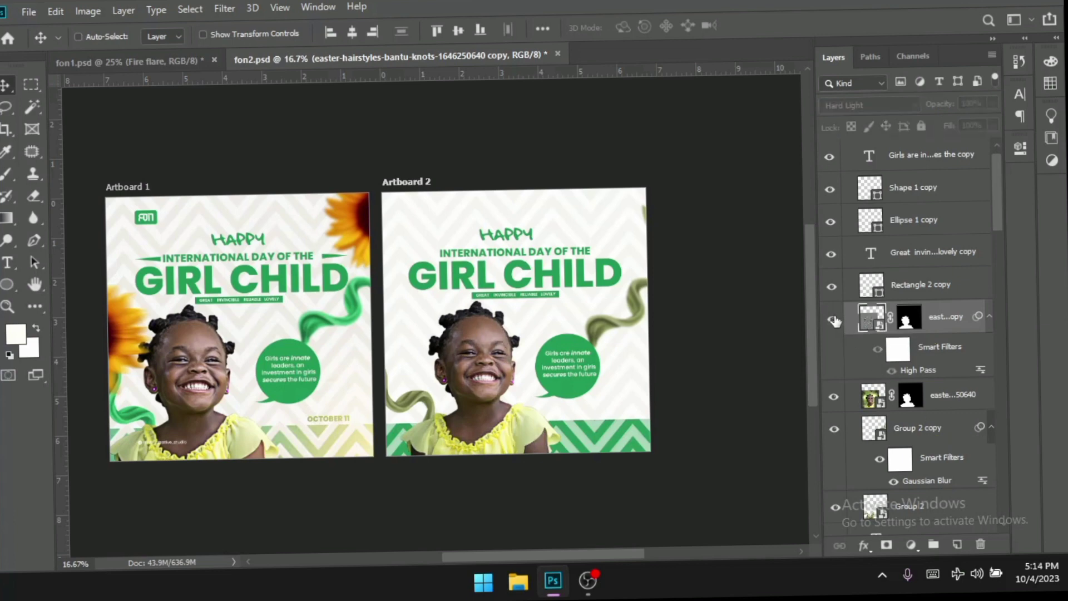
{"action": "left_click", "coordinate": [834, 319]}
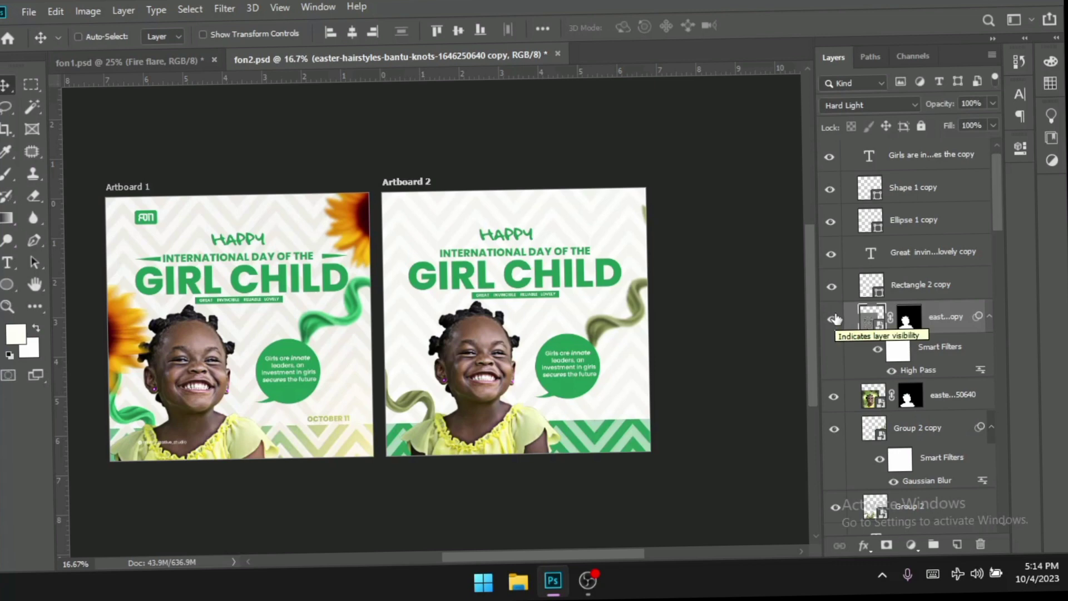
- Embed the Flower image from the Design resources folder in Pictures above the speech-bubble text layer in Artboard 2
{"action": "scroll", "coordinate": [908, 276], "scroll_direction": "up", "scroll_amount": 1}
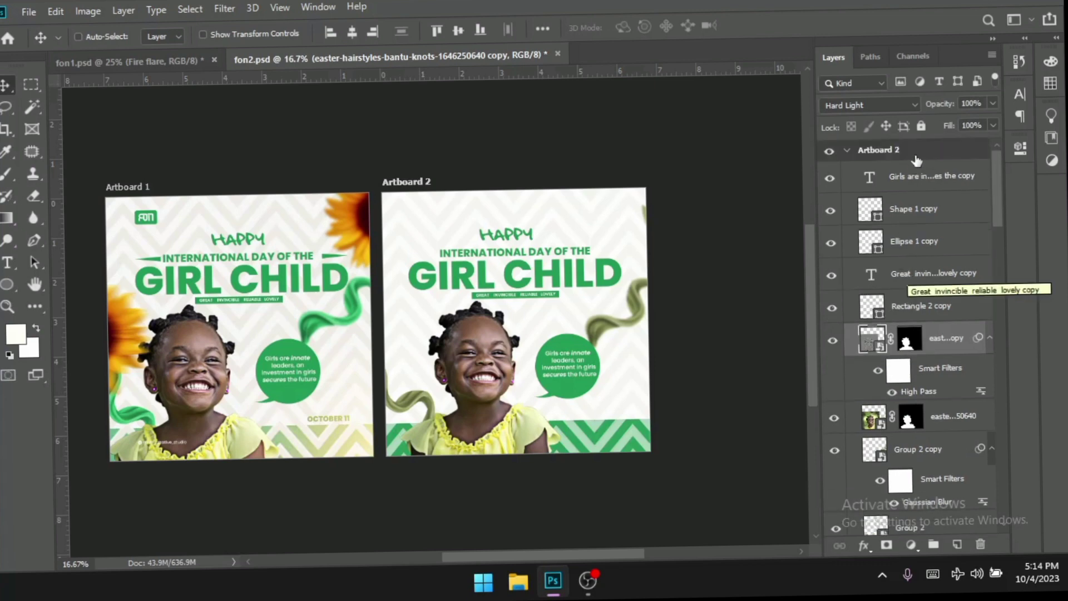
{"action": "left_click", "coordinate": [945, 178]}
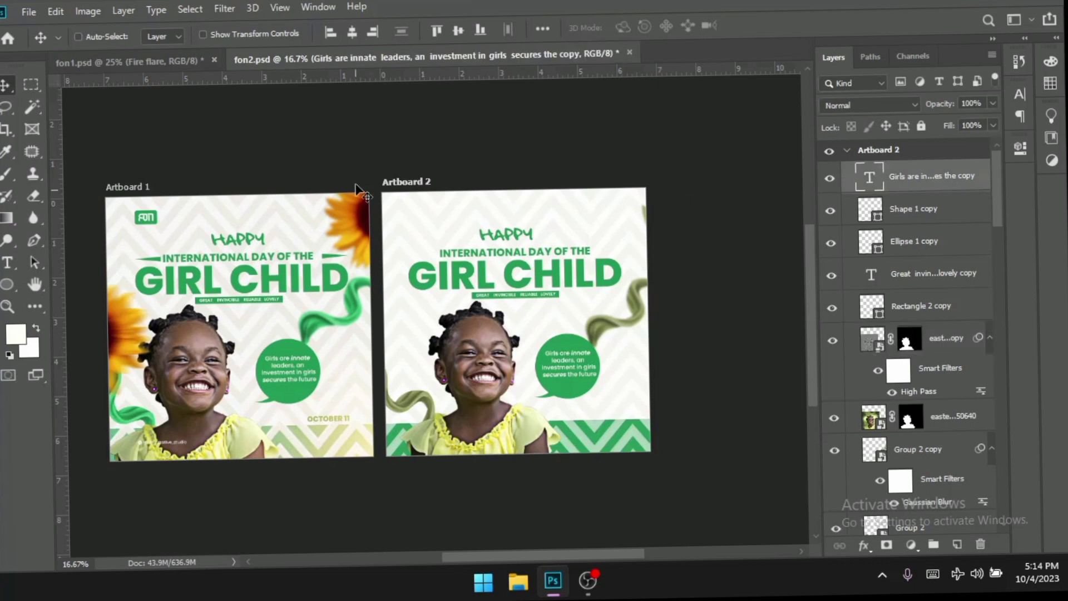
{"action": "left_click", "coordinate": [29, 12]}
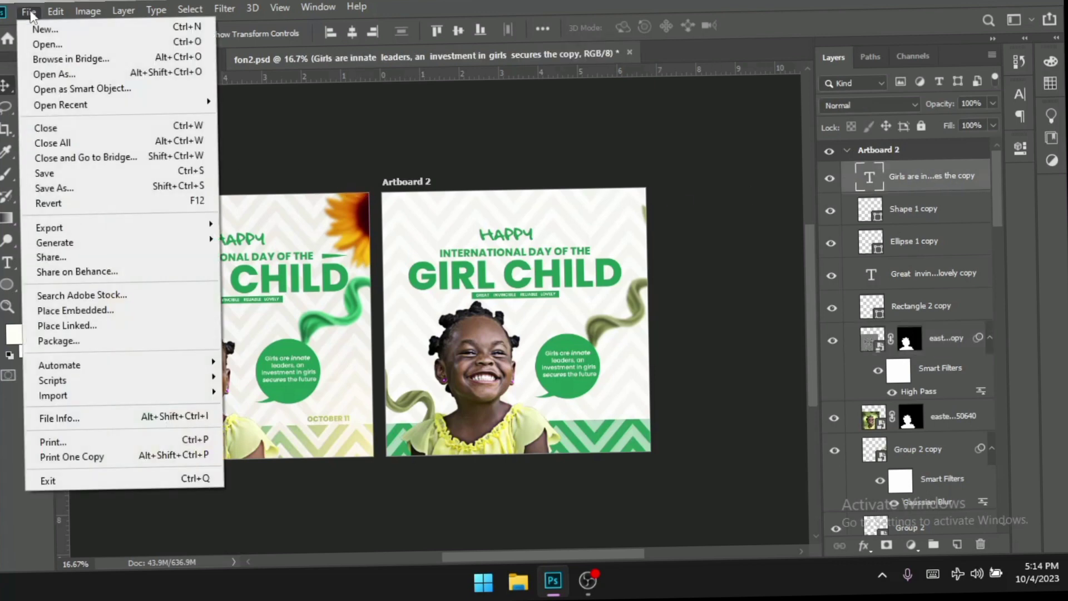
{"action": "left_click", "coordinate": [93, 316]}
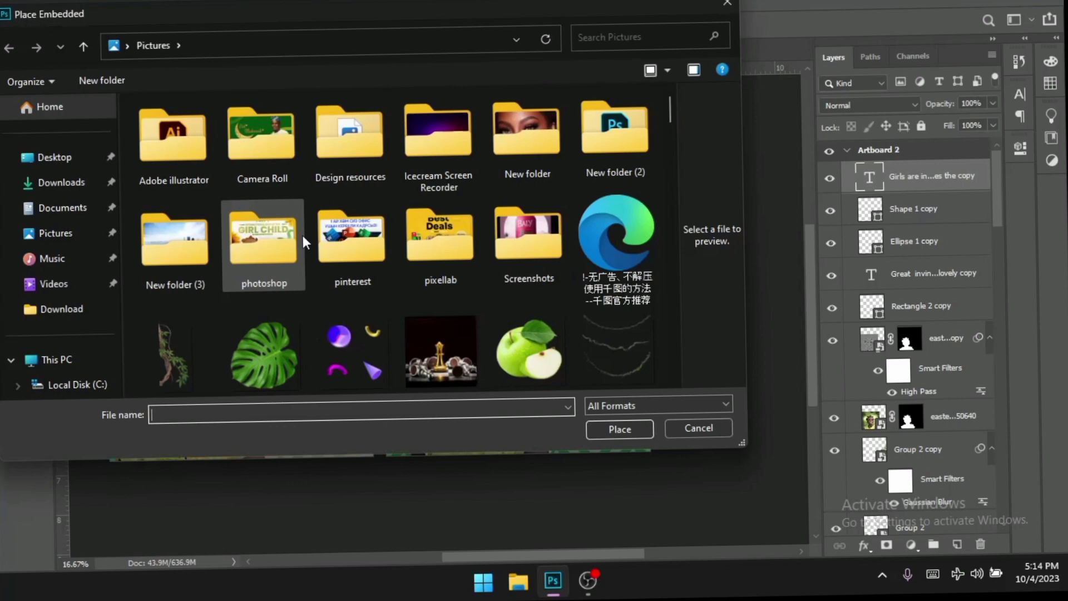
{"action": "left_click", "coordinate": [340, 145]}
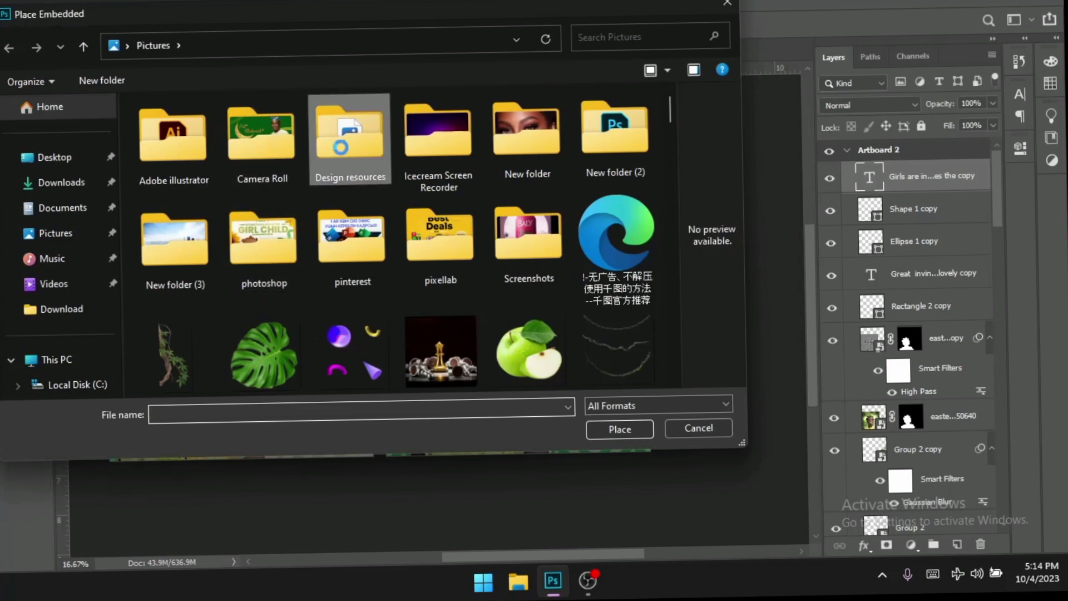
{"action": "double_click", "coordinate": [341, 148]}
{"action": "scroll", "coordinate": [285, 325], "scroll_direction": "down", "scroll_amount": 3}
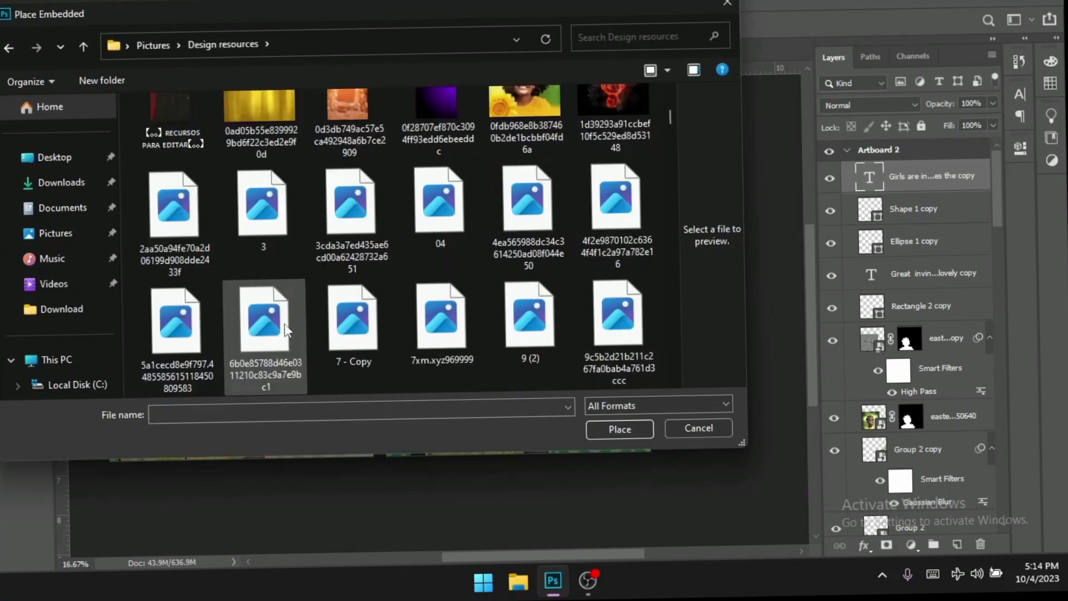
{"action": "scroll", "coordinate": [284, 330], "scroll_direction": "down", "scroll_amount": 5}
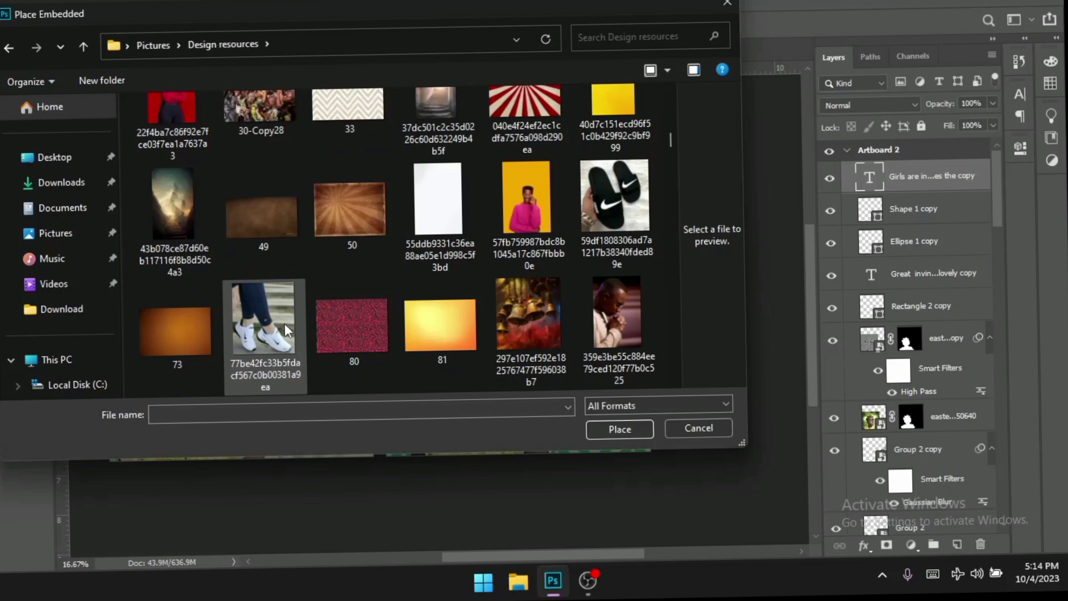
{"action": "scroll", "coordinate": [284, 325], "scroll_direction": "down", "scroll_amount": 8}
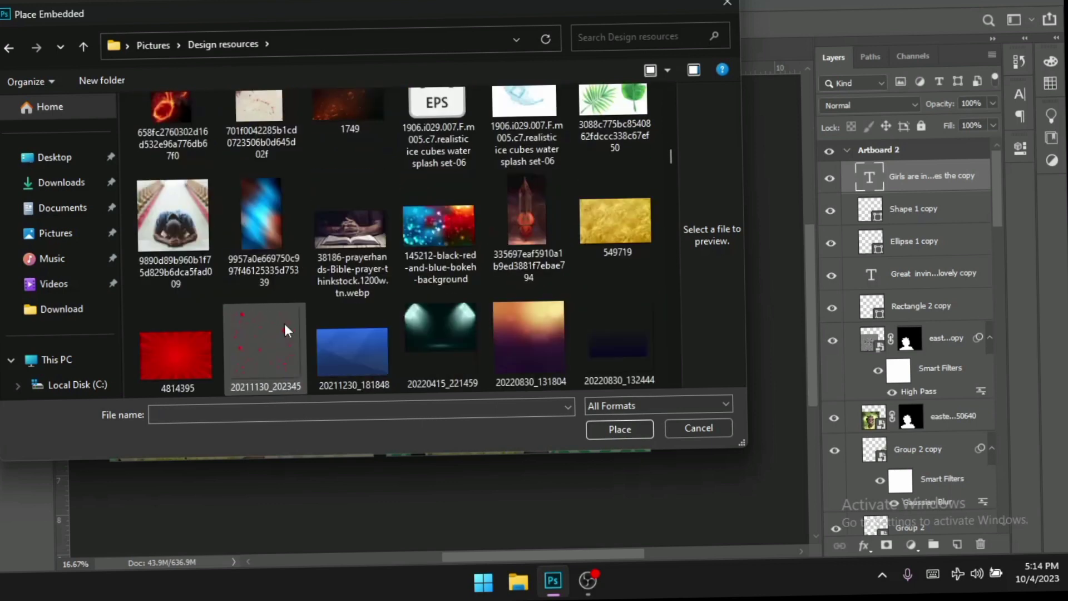
{"action": "scroll", "coordinate": [285, 327], "scroll_direction": "down", "scroll_amount": 3}
{"action": "scroll", "coordinate": [284, 325], "scroll_direction": "down", "scroll_amount": 6}
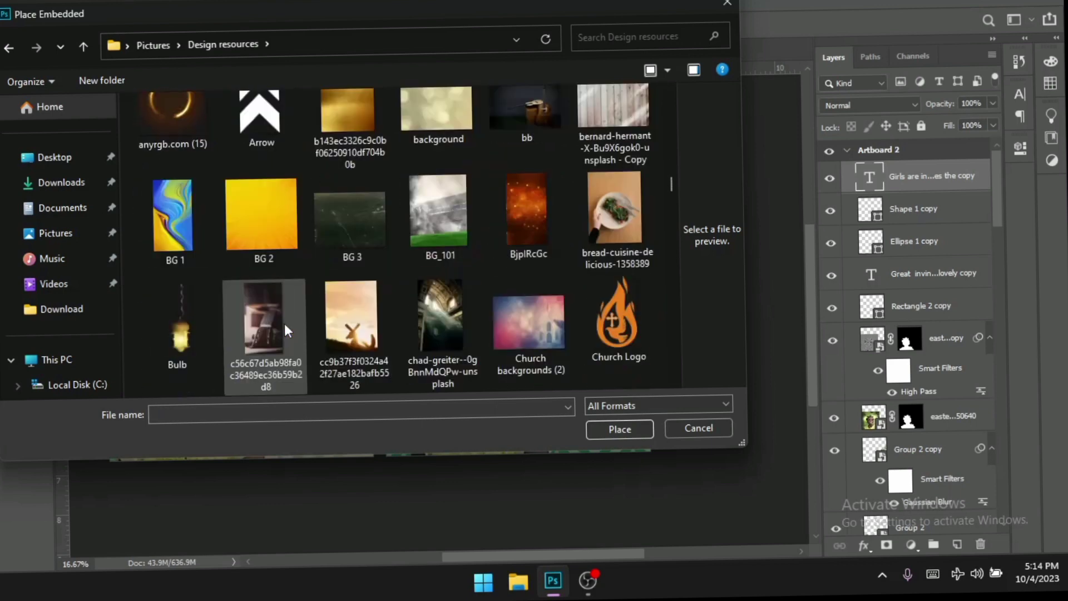
{"action": "scroll", "coordinate": [285, 327], "scroll_direction": "down", "scroll_amount": 3}
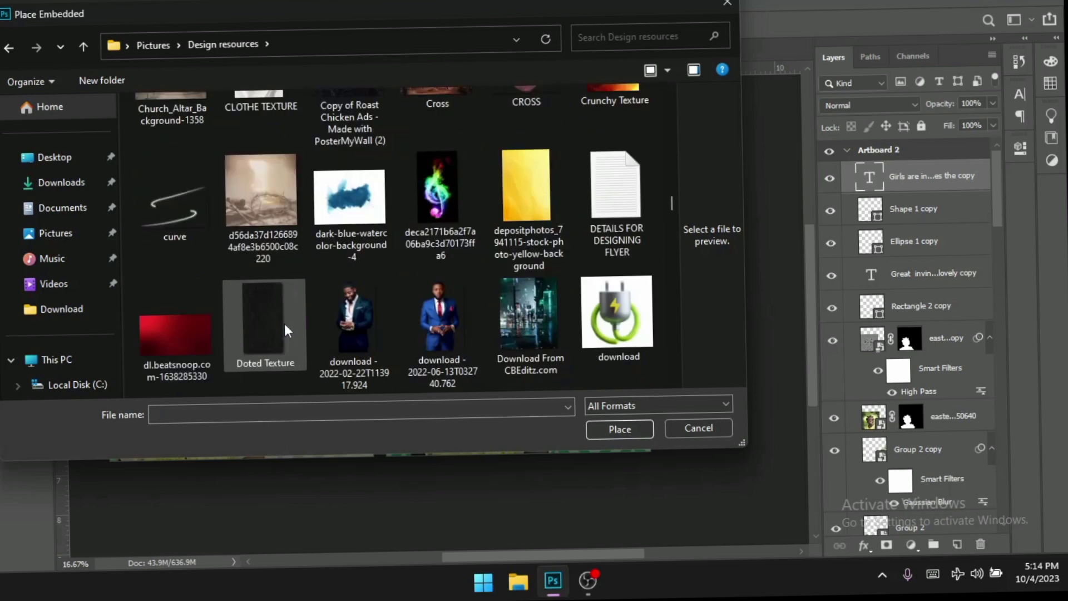
{"action": "scroll", "coordinate": [284, 327], "scroll_direction": "down", "scroll_amount": 2}
{"action": "scroll", "coordinate": [285, 327], "scroll_direction": "down", "scroll_amount": 3}
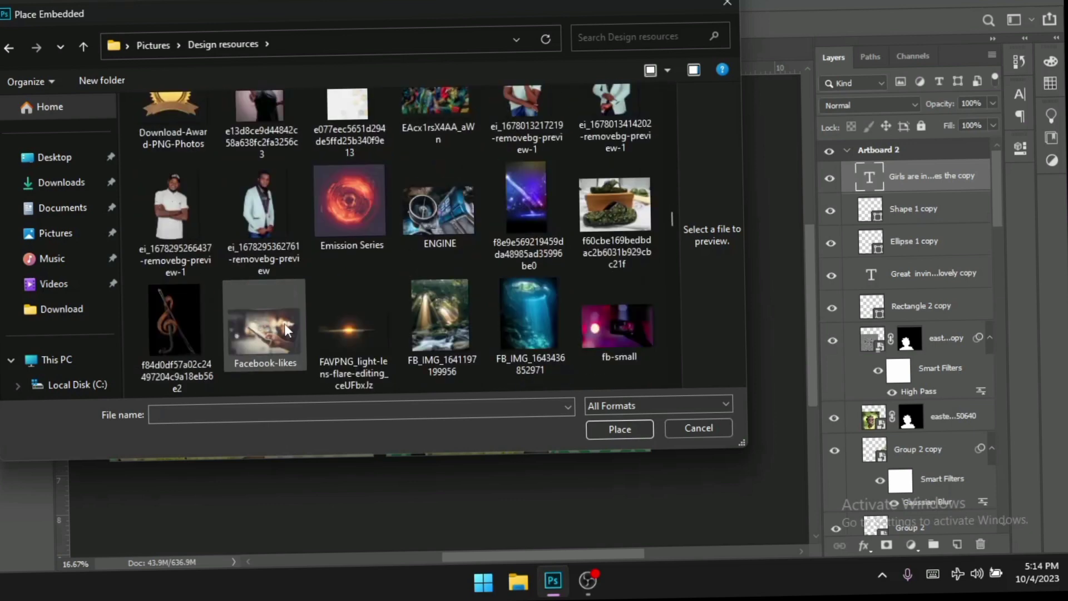
{"action": "scroll", "coordinate": [285, 327], "scroll_direction": "down", "scroll_amount": 2}
{"action": "scroll", "coordinate": [285, 322], "scroll_direction": "down", "scroll_amount": 4}
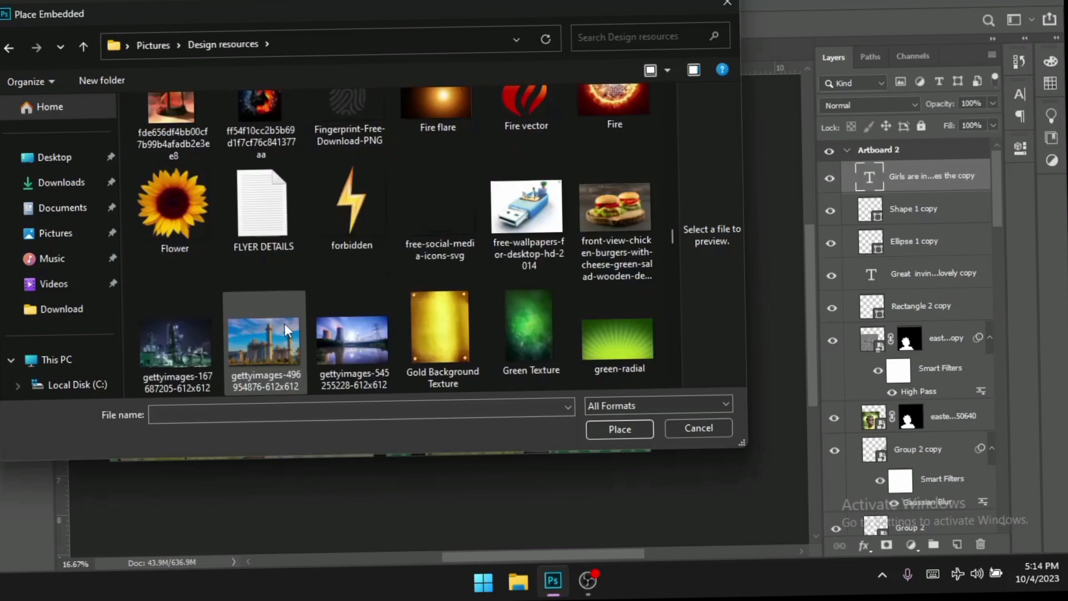
{"action": "double_click", "coordinate": [175, 217]}
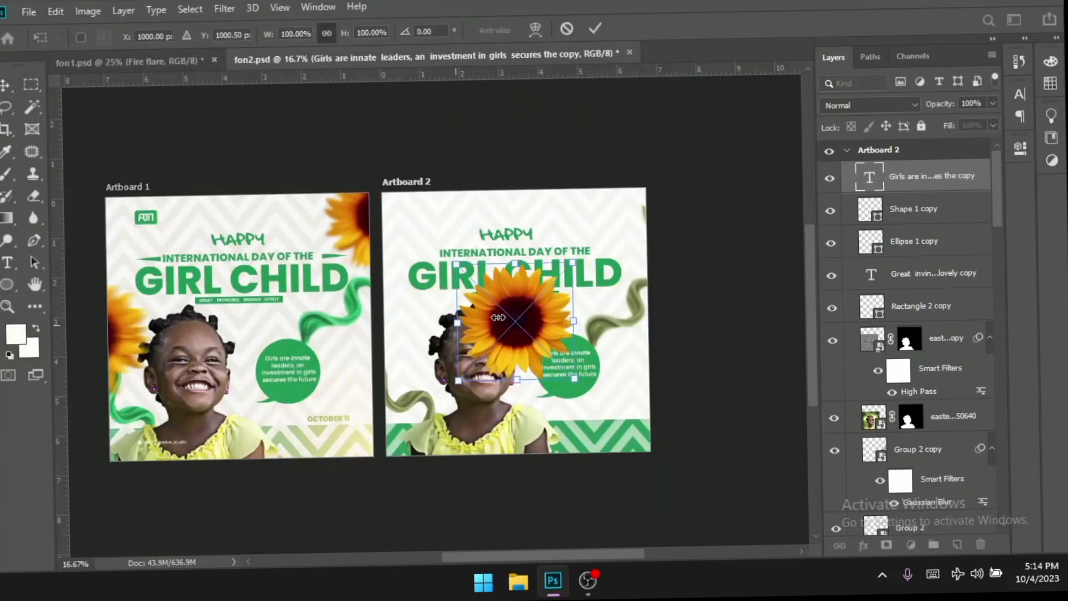
- Place the sunflower at 100% scale half off Artboard 2's left edge, centred at about X -50 px, Y 1144.5 px
{"action": "left_click_drag", "start_coordinate": [469, 328], "coordinate": [379, 340]}
{"action": "left_click_drag", "start_coordinate": [382, 345], "coordinate": [383, 345]}
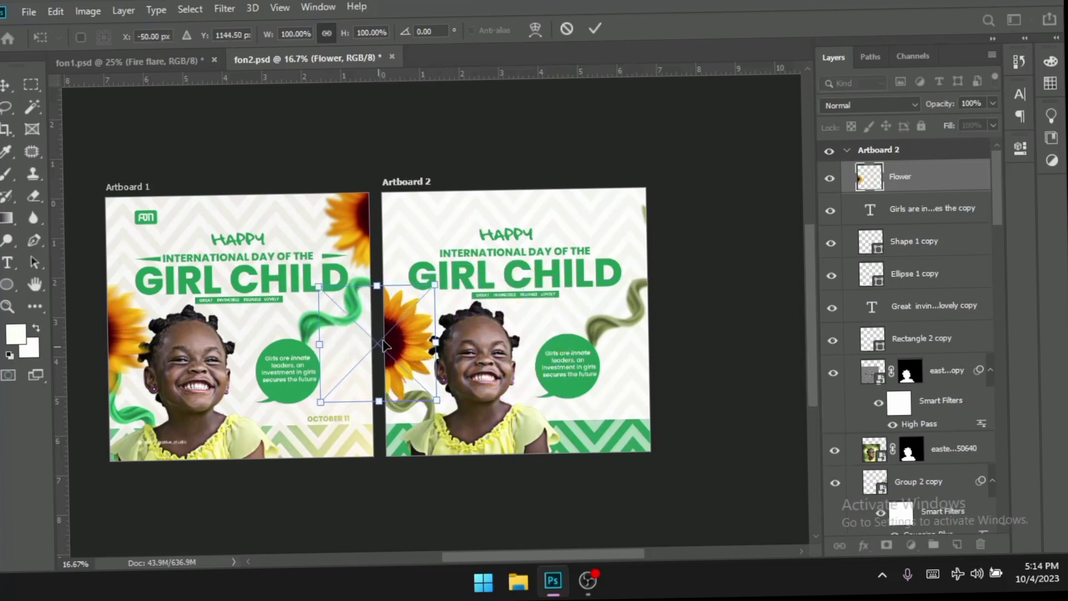
{"action": "key", "text": "alt+space"}
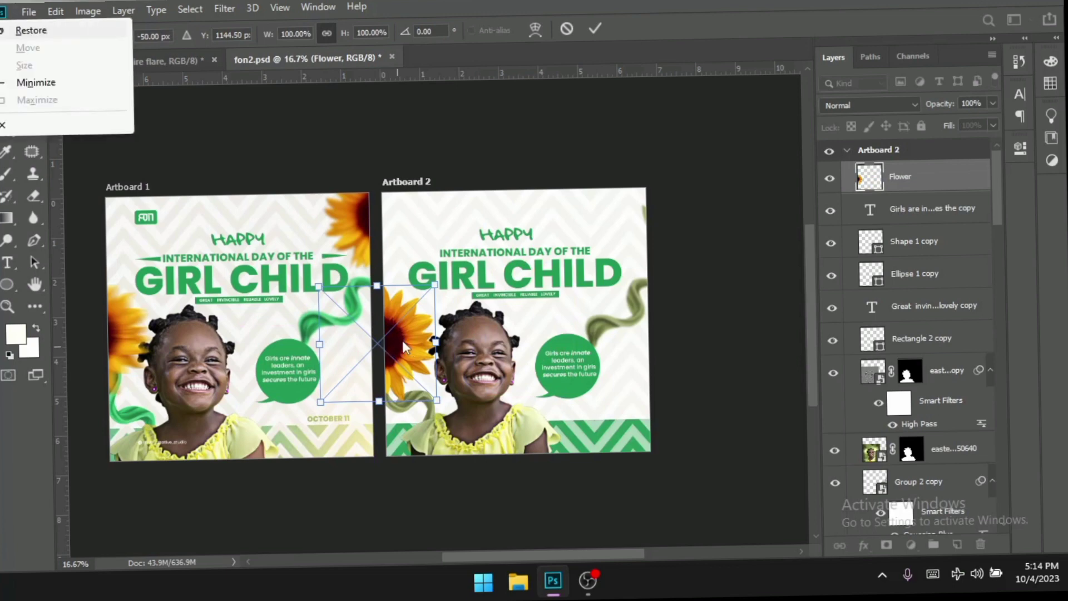
{"action": "key", "text": "Escape"}
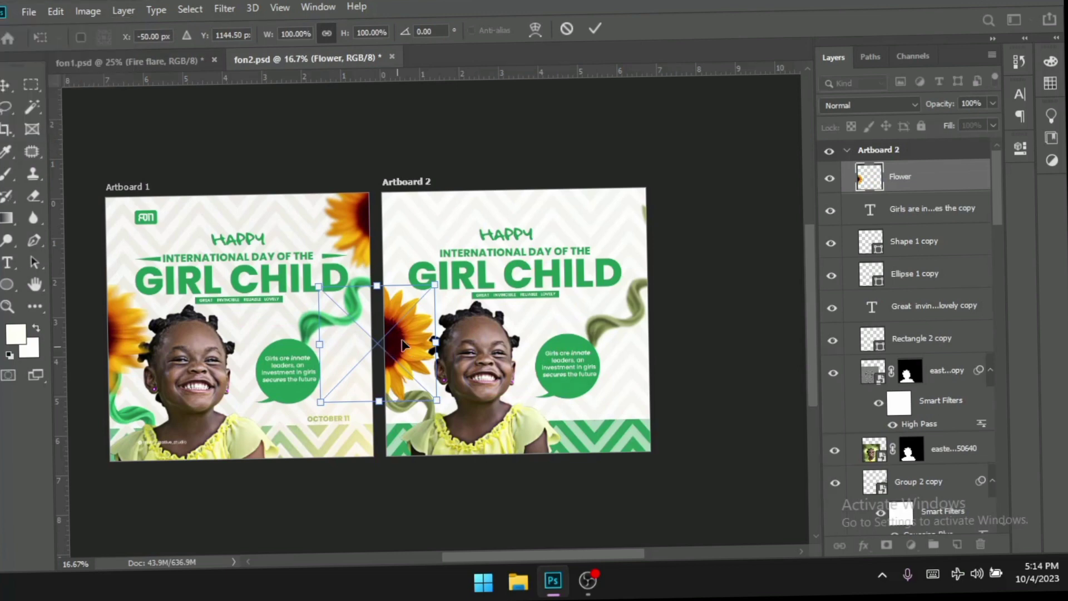
{"action": "key", "text": "Return"}
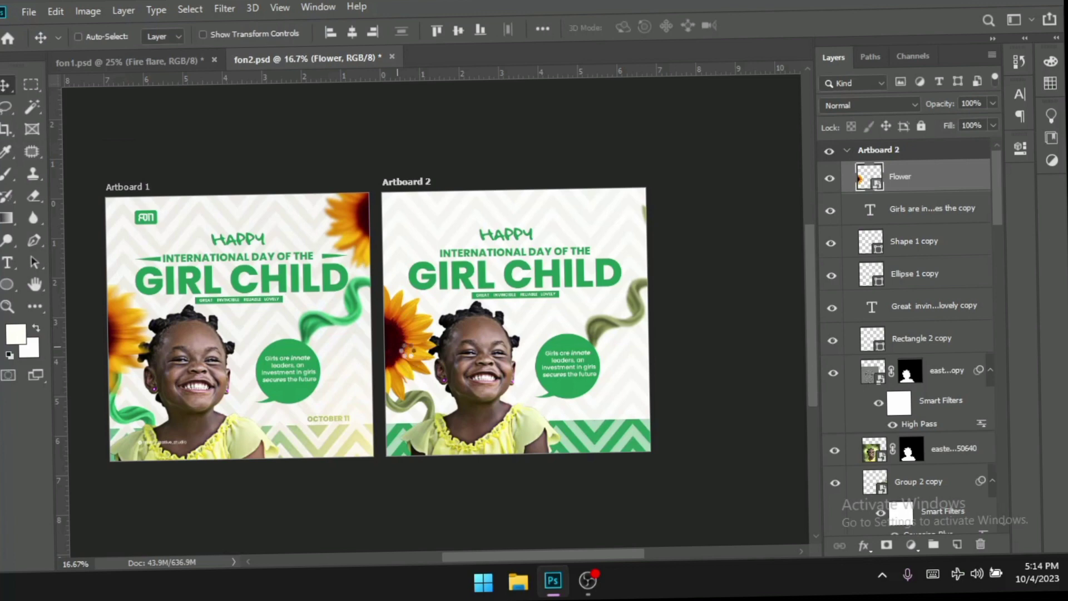
- Duplicate the sunflower into Artboard 2's top-right corner so that it is partly cut off by the edges
{"action": "key", "text": "alt"}
{"action": "left_click_drag", "start_coordinate": [411, 353], "coordinate": [672, 211]}
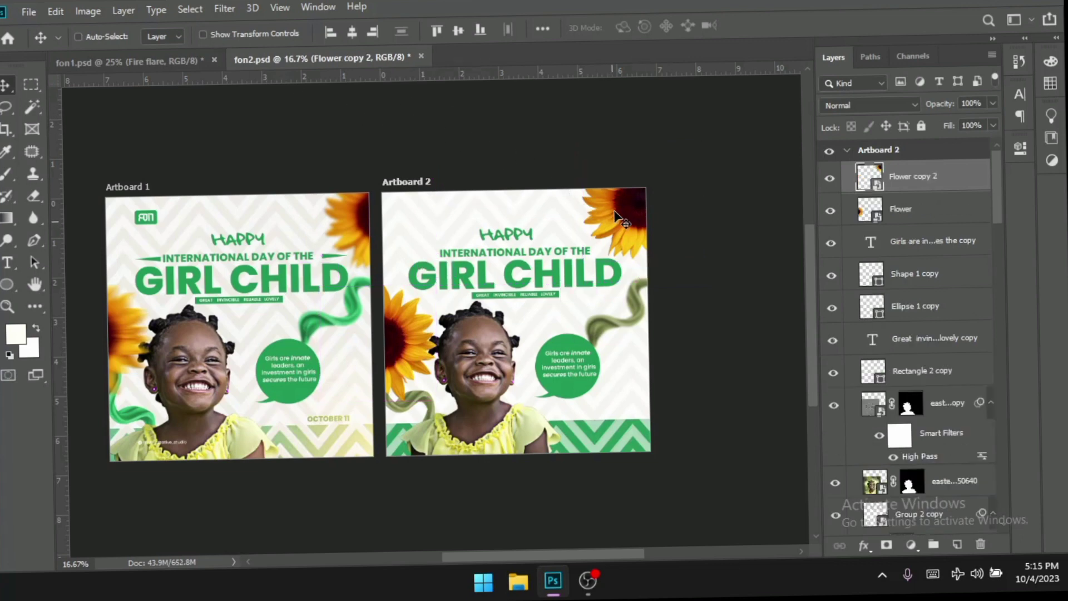
{"action": "left_click_drag", "start_coordinate": [614, 212], "coordinate": [637, 219]}
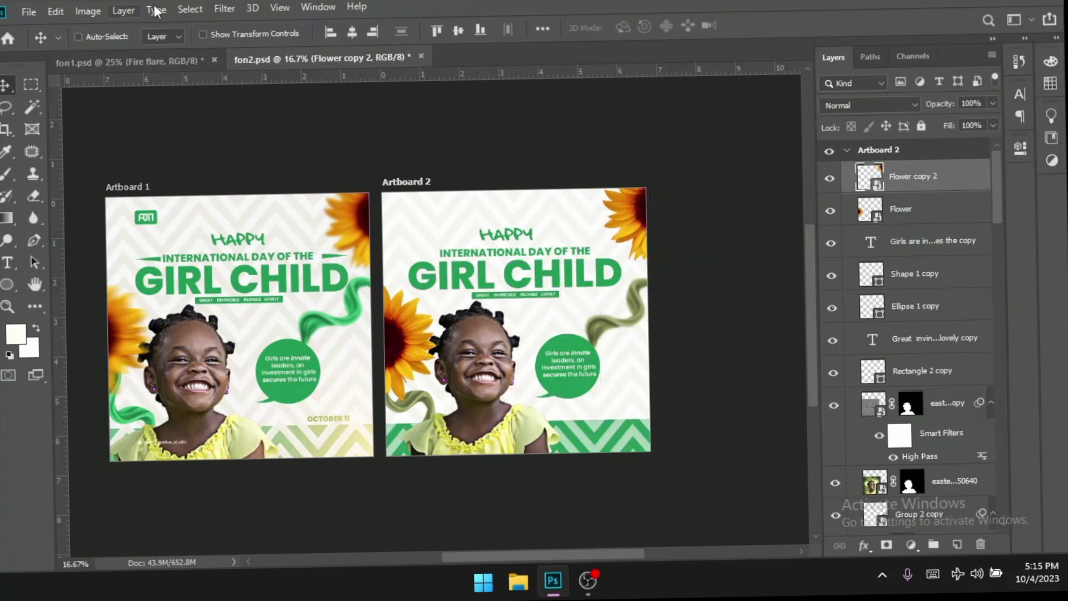
- Apply a Gaussian Blur with a 7.4-pixel radius to the sunflower copy in the top-right corner
{"action": "left_click", "coordinate": [225, 9]}
{"action": "mouse_move", "coordinate": [282, 192]}
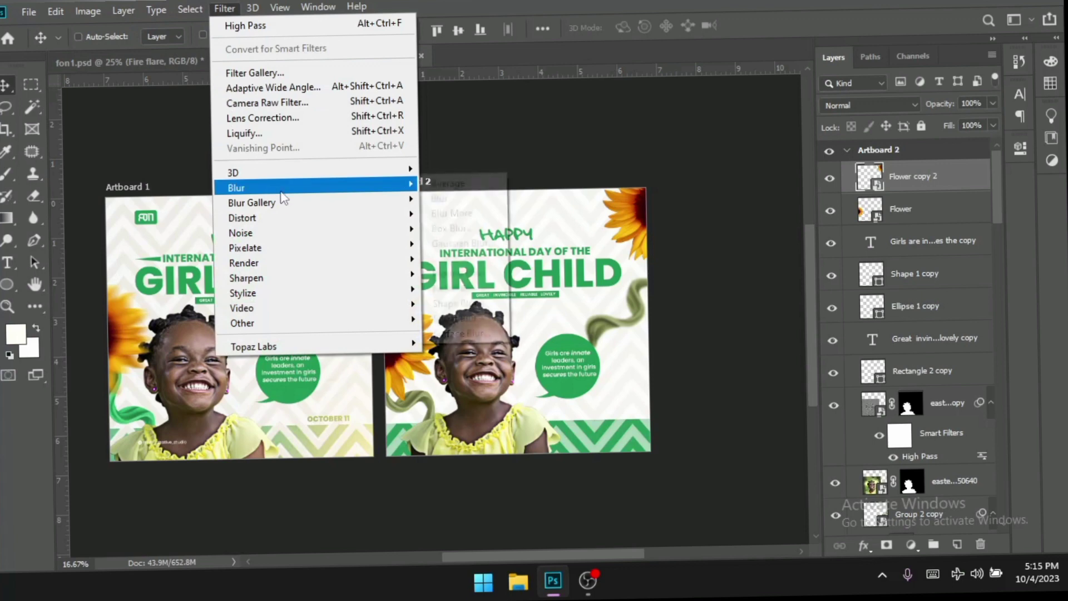
{"action": "left_click", "coordinate": [463, 243]}
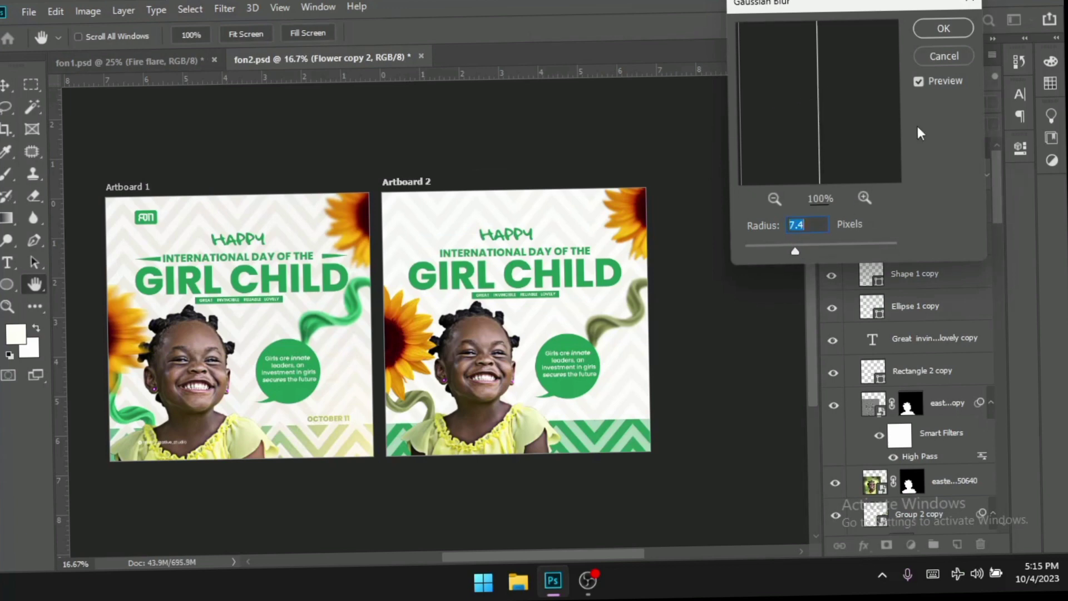
{"action": "left_click", "coordinate": [942, 29]}
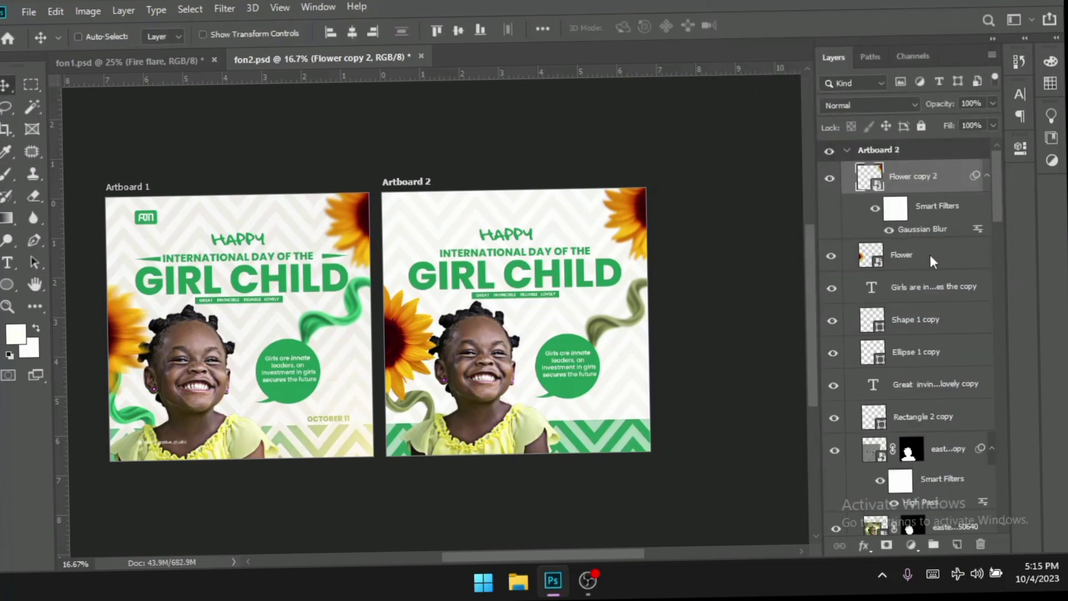
- Apply a Motion Blur with a 0° angle and a 92-pixel distance to the sunflower on Artboard 2's left edge
{"action": "left_click", "coordinate": [931, 259]}
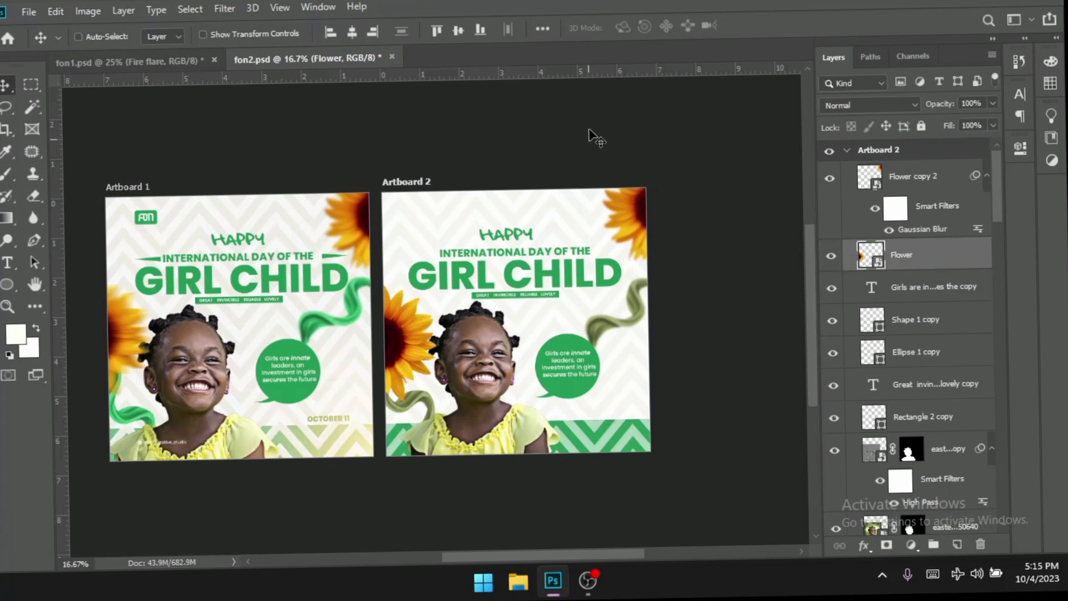
{"action": "left_click", "coordinate": [234, 8]}
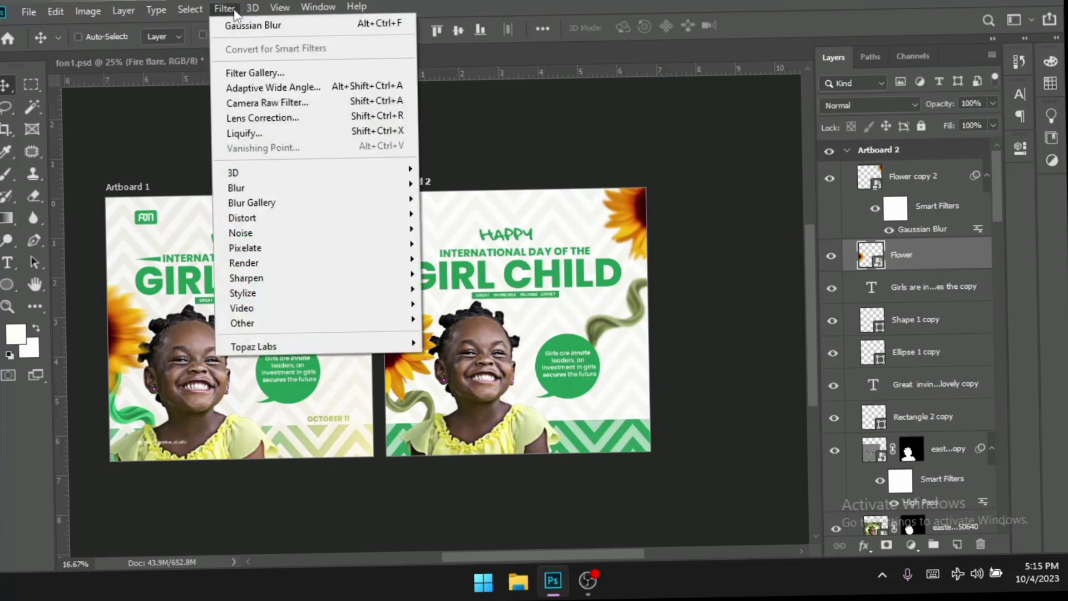
{"action": "mouse_move", "coordinate": [342, 198]}
{"action": "mouse_move", "coordinate": [383, 188]}
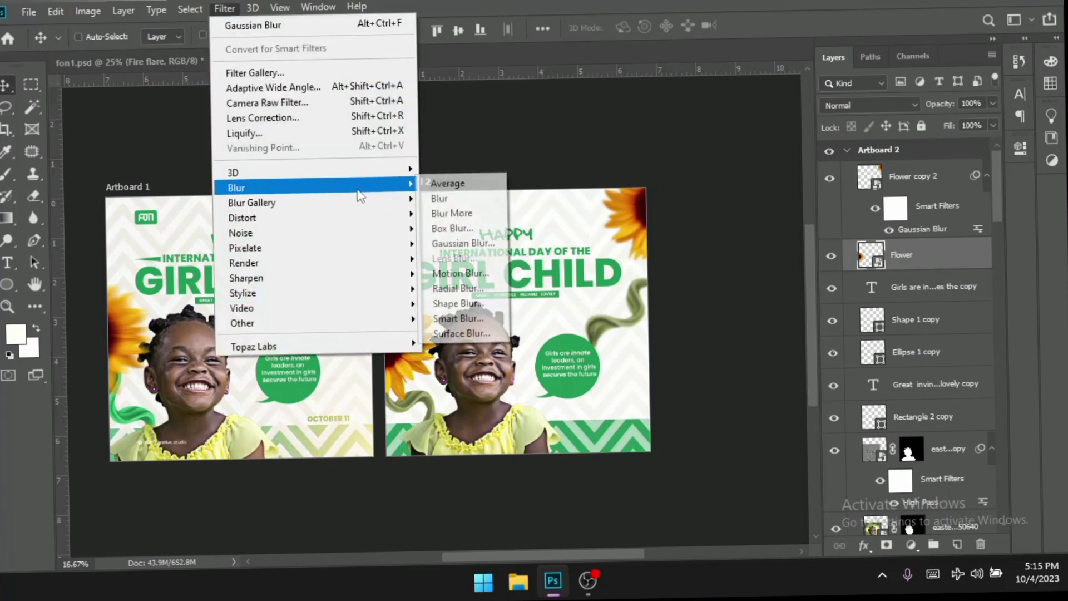
{"action": "left_click", "coordinate": [465, 272]}
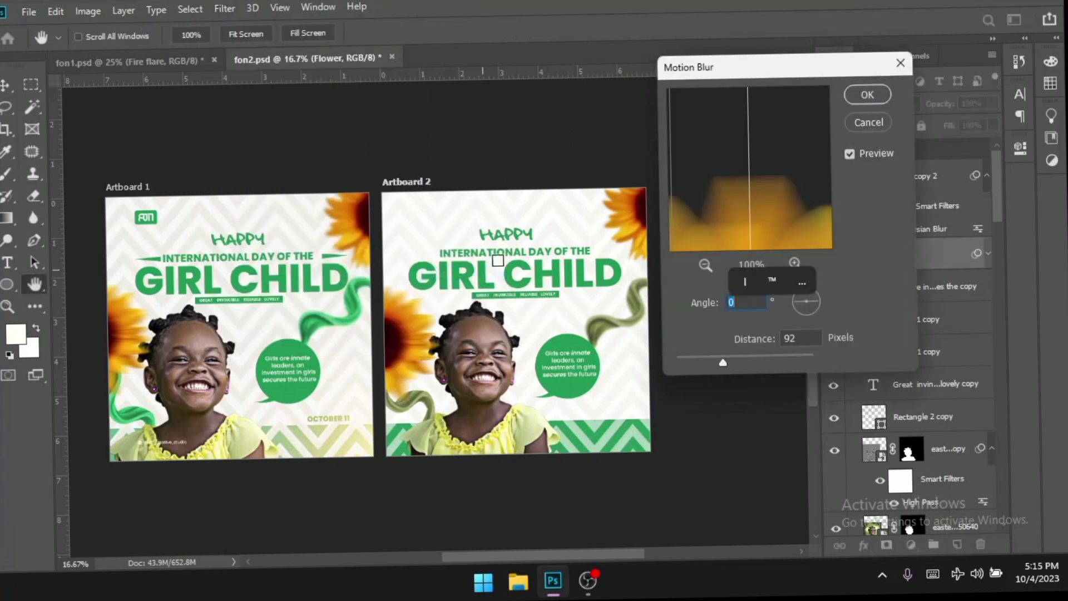
{"action": "left_click", "coordinate": [869, 95]}
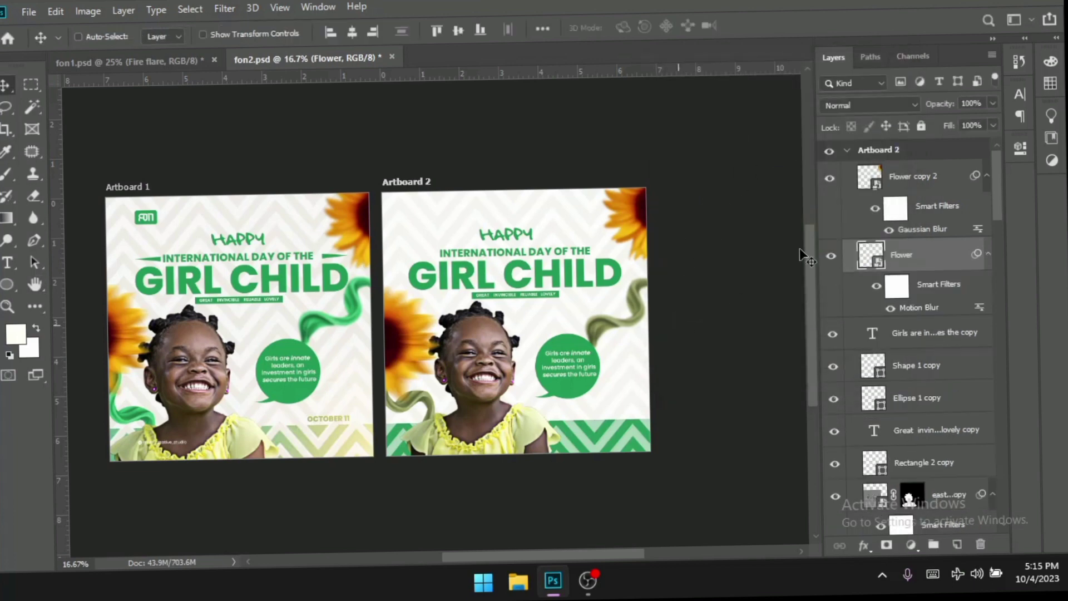
- Embed the Fire flare image from the Design resources folder in Pictures above the Flower copy 2 layer at 100% scale
{"action": "left_click", "coordinate": [939, 179]}
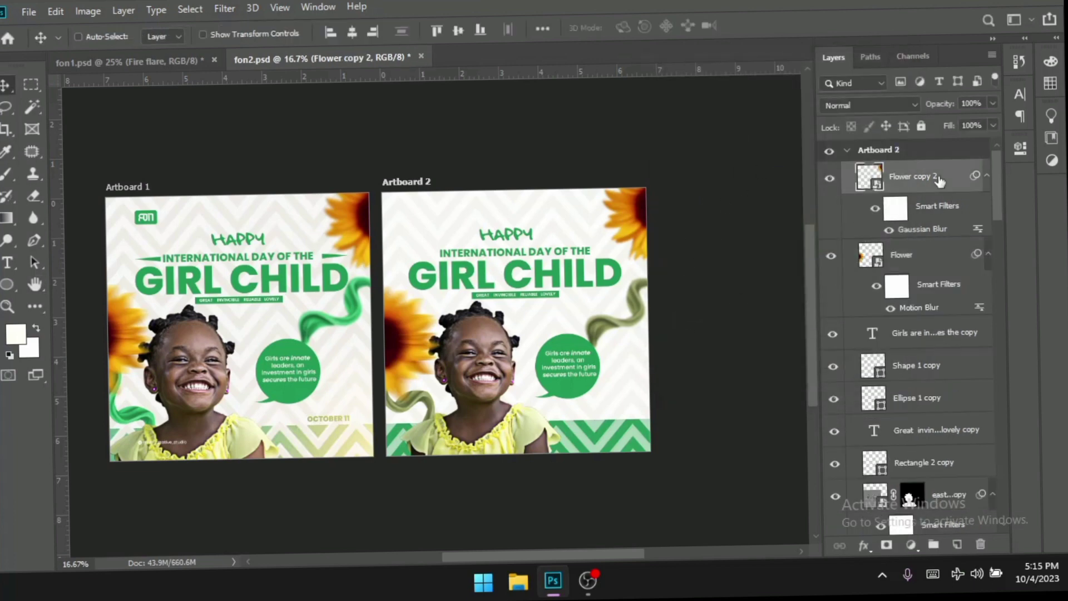
{"action": "left_click", "coordinate": [29, 12]}
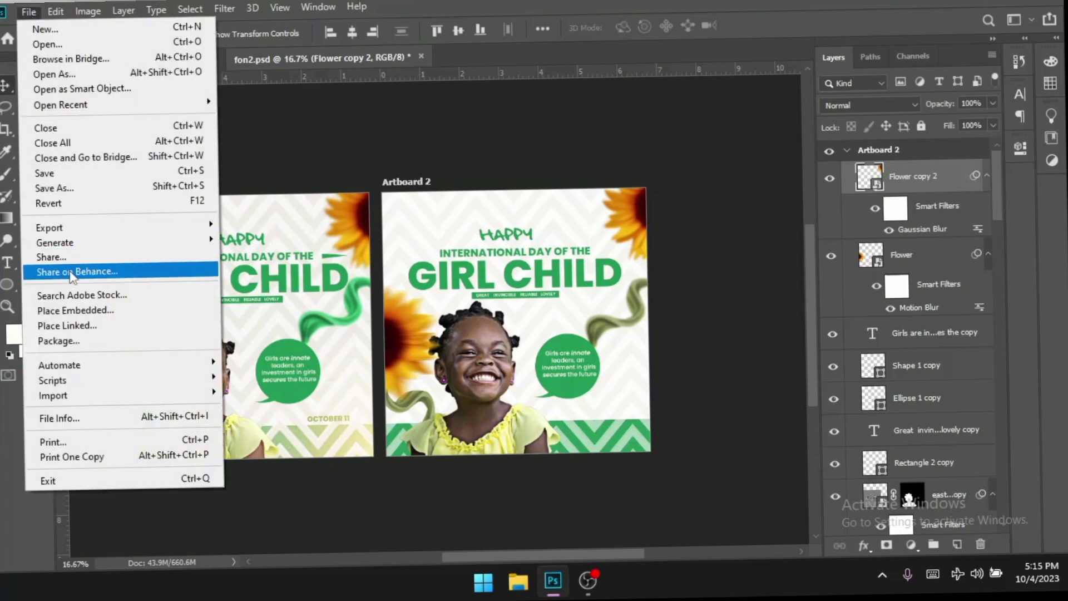
{"action": "left_click", "coordinate": [85, 313]}
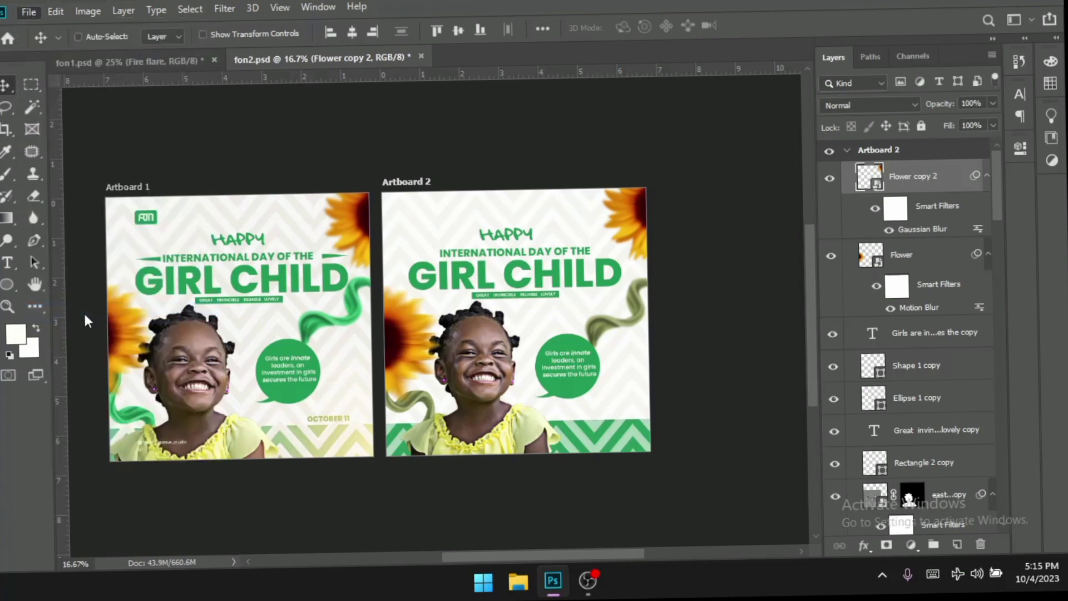
{"action": "scroll", "coordinate": [384, 326], "scroll_direction": "down", "scroll_amount": 10}
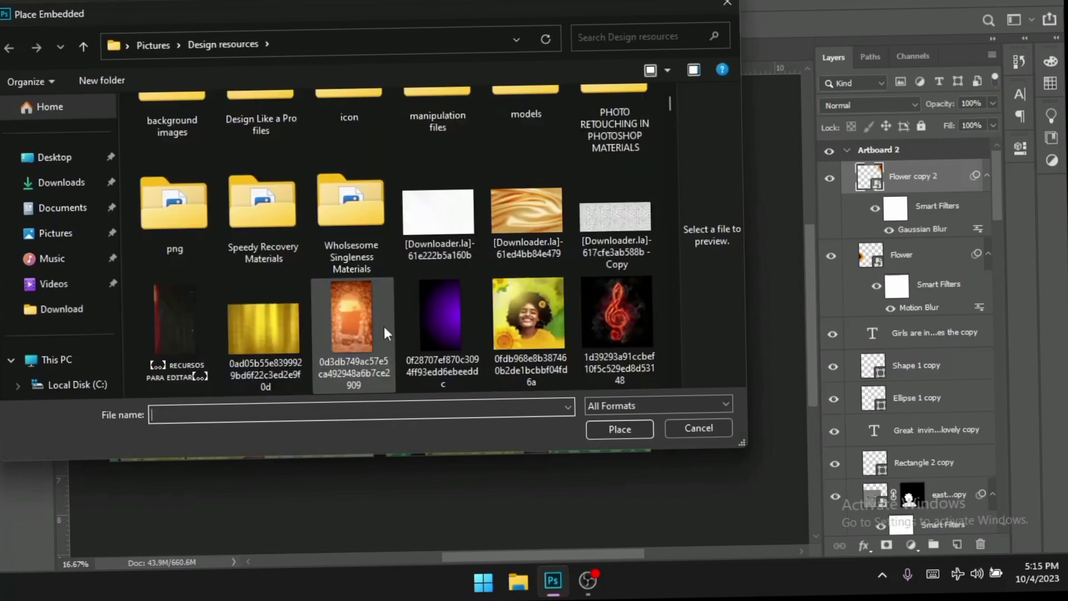
{"action": "scroll", "coordinate": [383, 326], "scroll_direction": "down", "scroll_amount": 5}
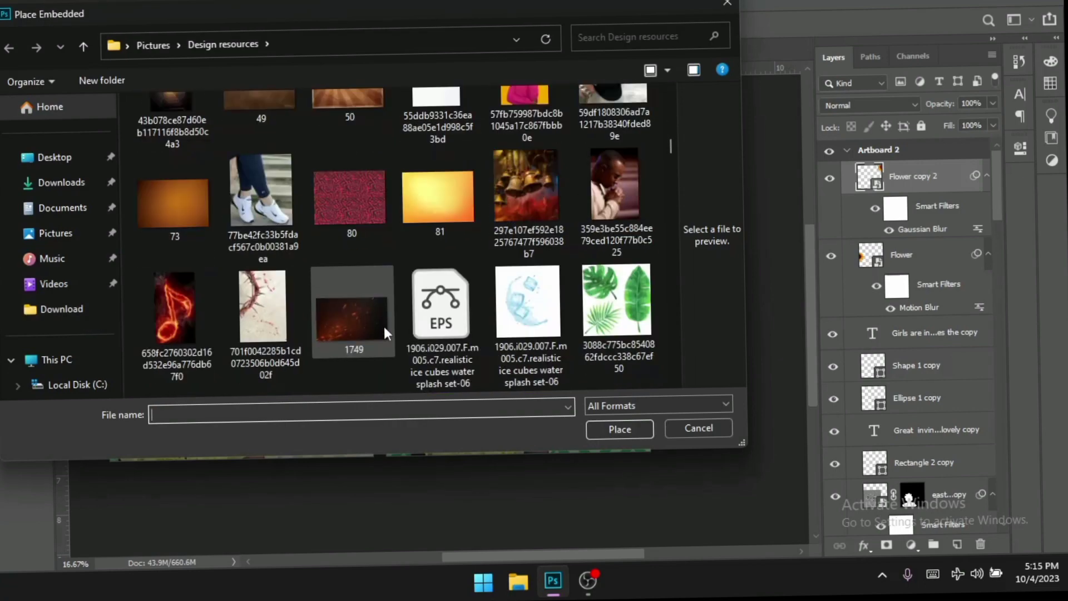
{"action": "scroll", "coordinate": [384, 326], "scroll_direction": "down", "scroll_amount": 3}
{"action": "scroll", "coordinate": [385, 333], "scroll_direction": "down", "scroll_amount": 5}
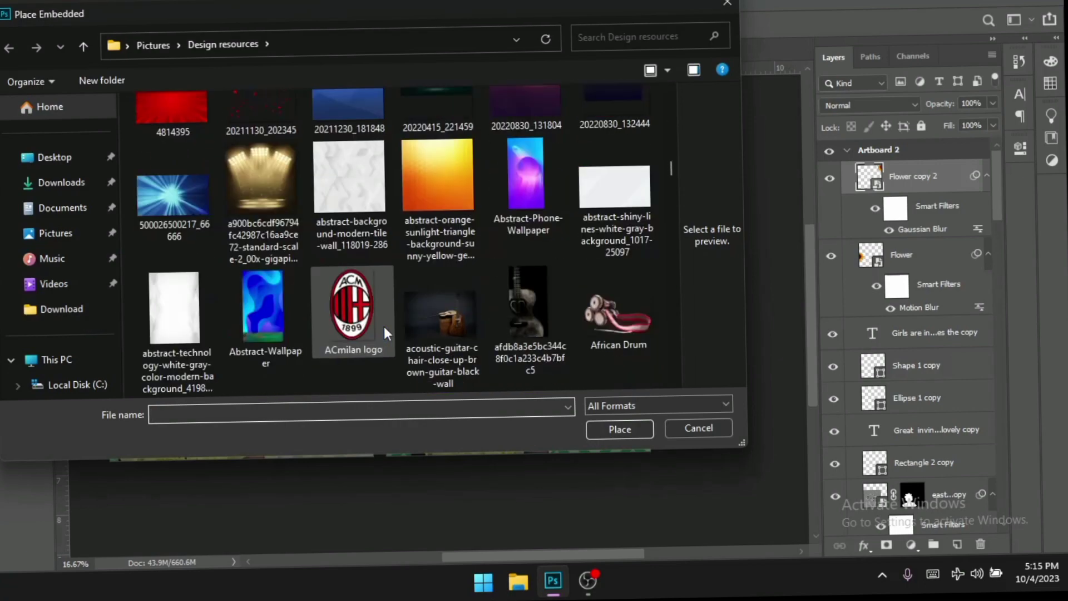
{"action": "scroll", "coordinate": [384, 326], "scroll_direction": "down", "scroll_amount": 7}
{"action": "scroll", "coordinate": [384, 326], "scroll_direction": "down", "scroll_amount": 7}
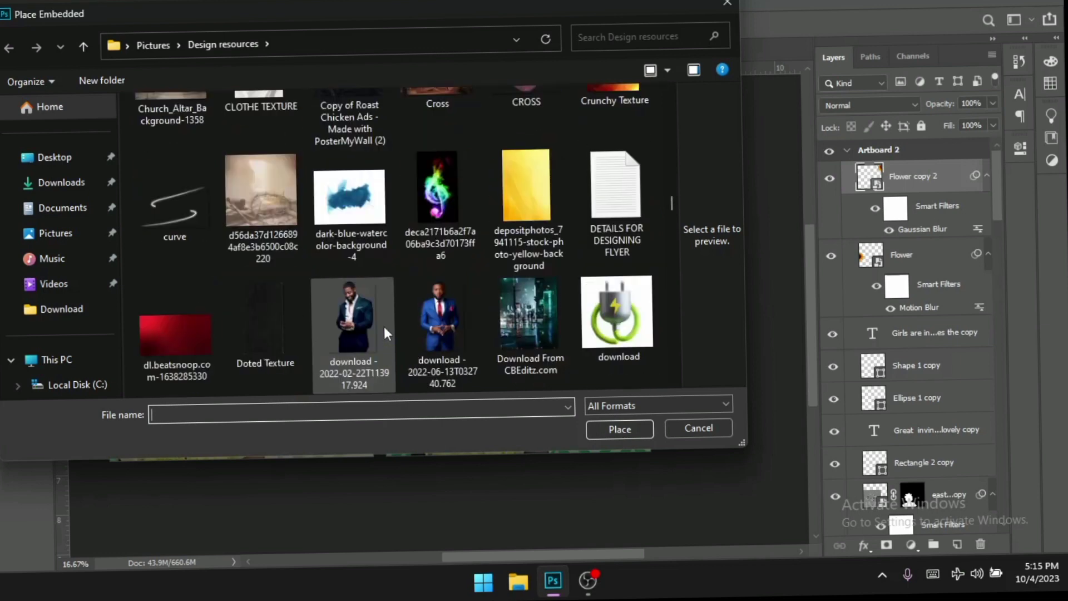
{"action": "scroll", "coordinate": [384, 329], "scroll_direction": "down", "scroll_amount": 3}
{"action": "scroll", "coordinate": [384, 330], "scroll_direction": "down", "scroll_amount": 7}
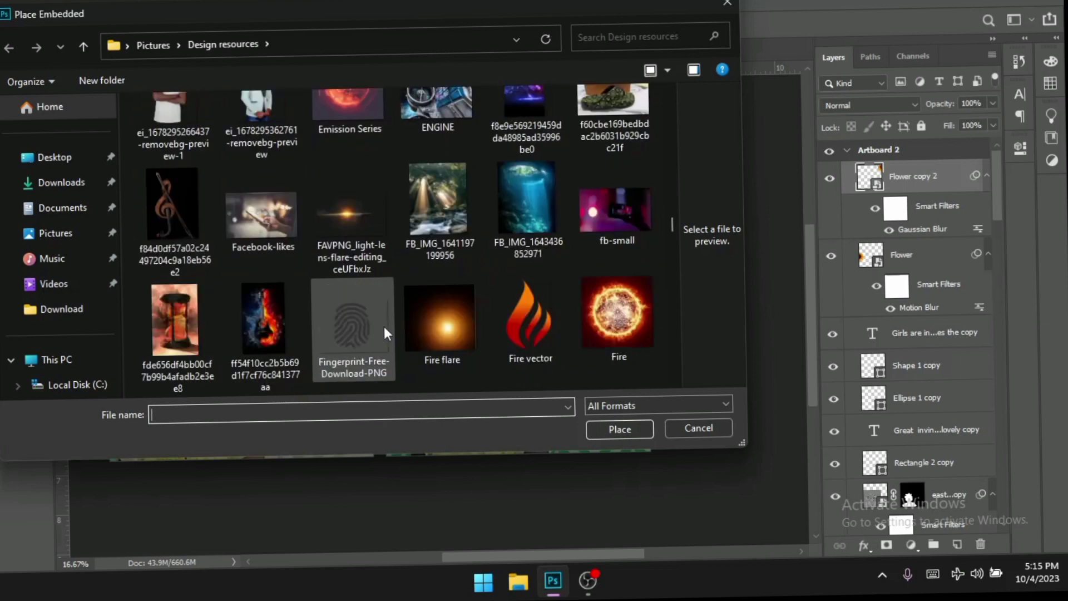
{"action": "double_click", "coordinate": [432, 324]}
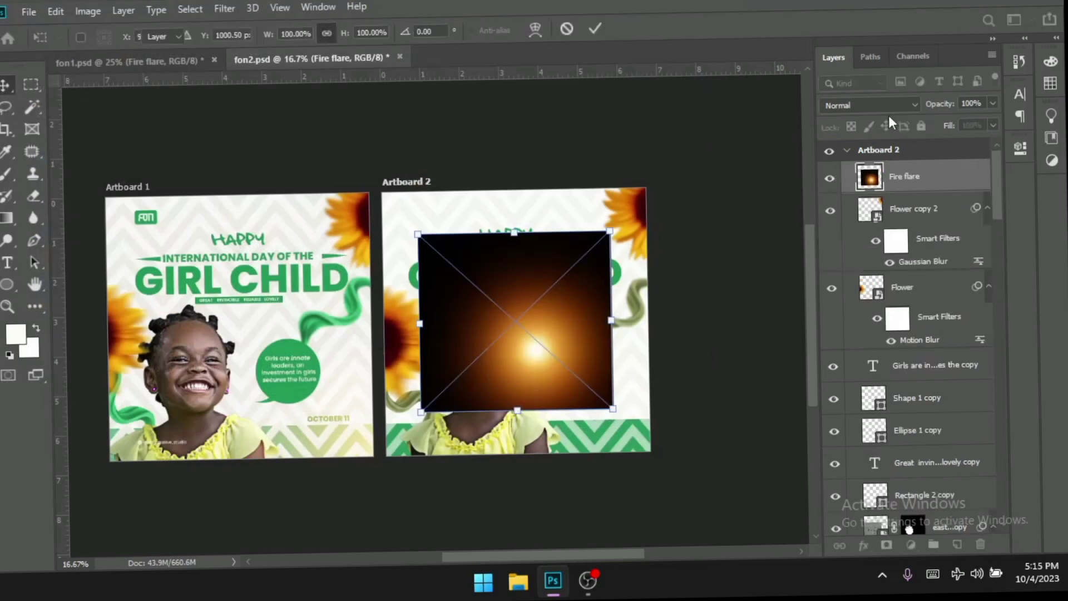
{"action": "key", "text": "Return"}
- Set the Fire flare layer's blend mode to Screen and move the flare to Artboard 2's bottom-right corner
{"action": "left_click", "coordinate": [867, 104]}
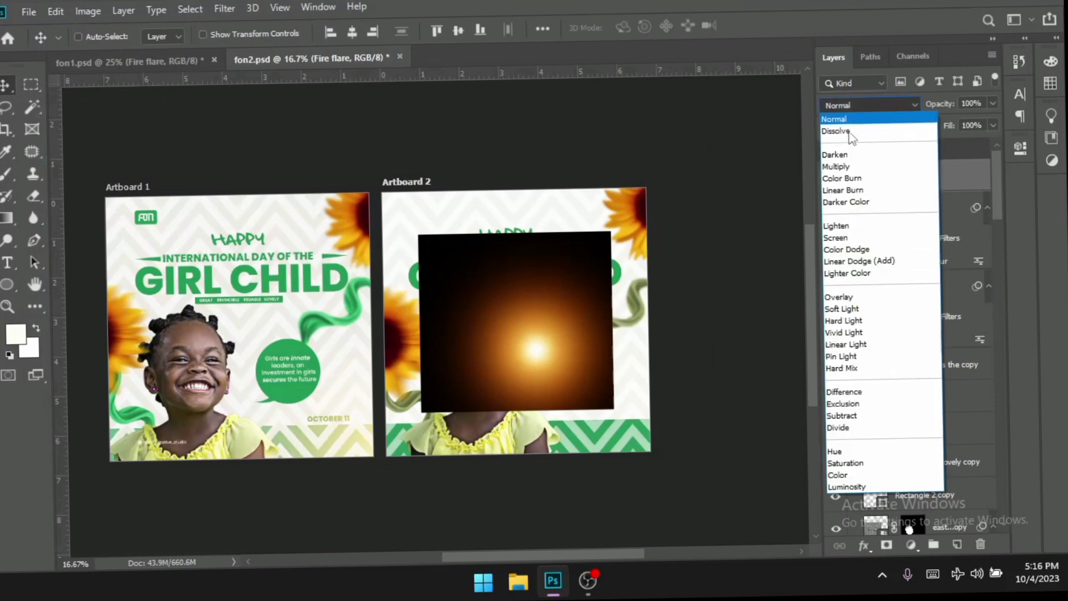
{"action": "left_click", "coordinate": [835, 238]}
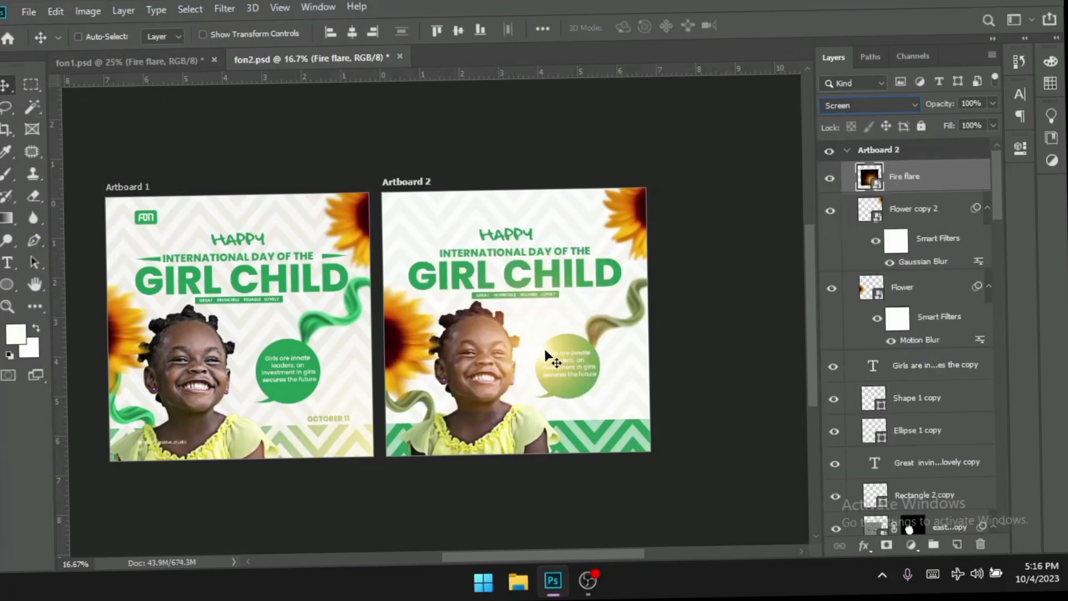
{"action": "left_click_drag", "start_coordinate": [548, 356], "coordinate": [670, 447]}
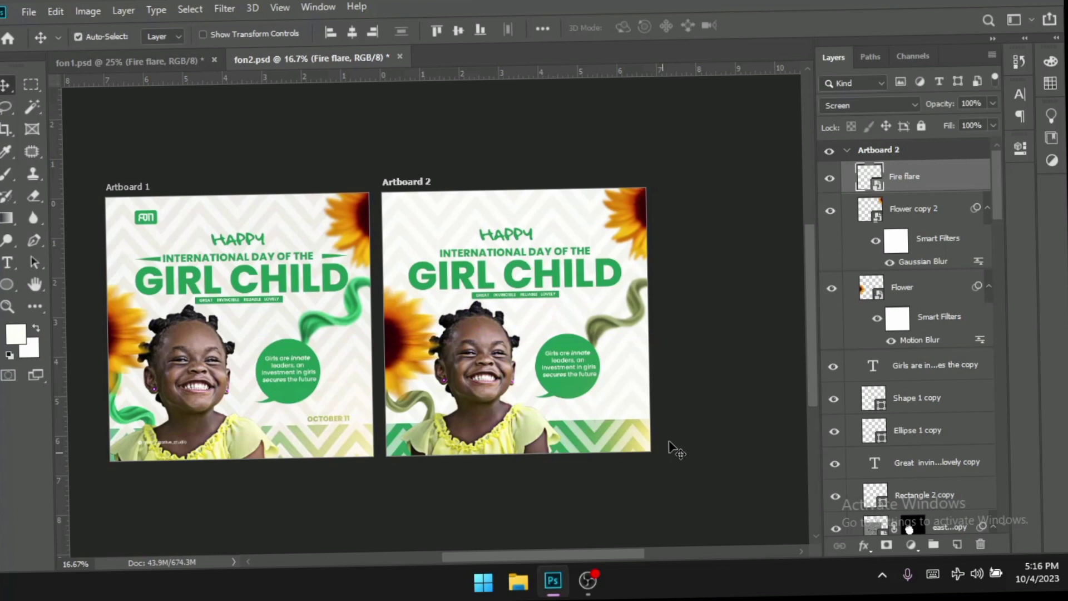
- Scale the fire flare to about 131% and shift it slightly further into Artboard 2's bottom-right corner
{"action": "key", "text": "ctrl+t"}
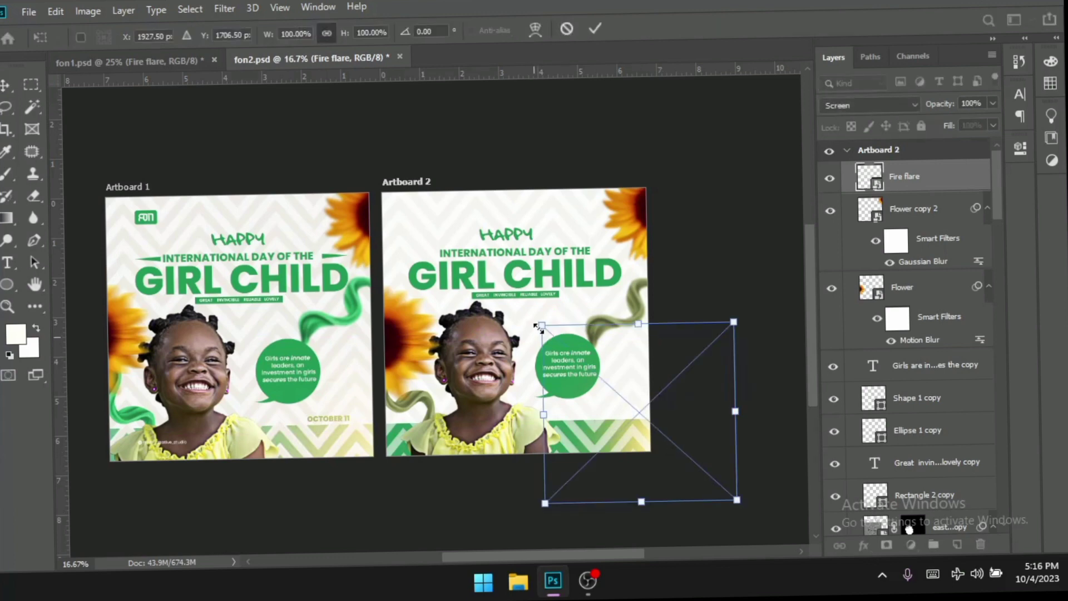
{"action": "left_click_drag", "start_coordinate": [539, 326], "coordinate": [484, 271]}
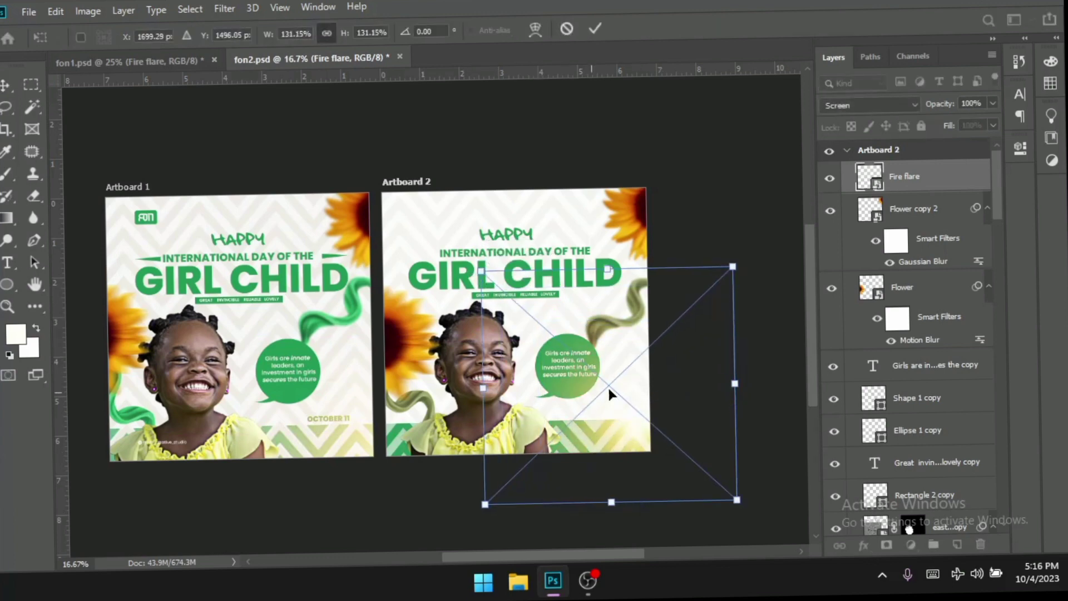
{"action": "key", "text": "Return"}
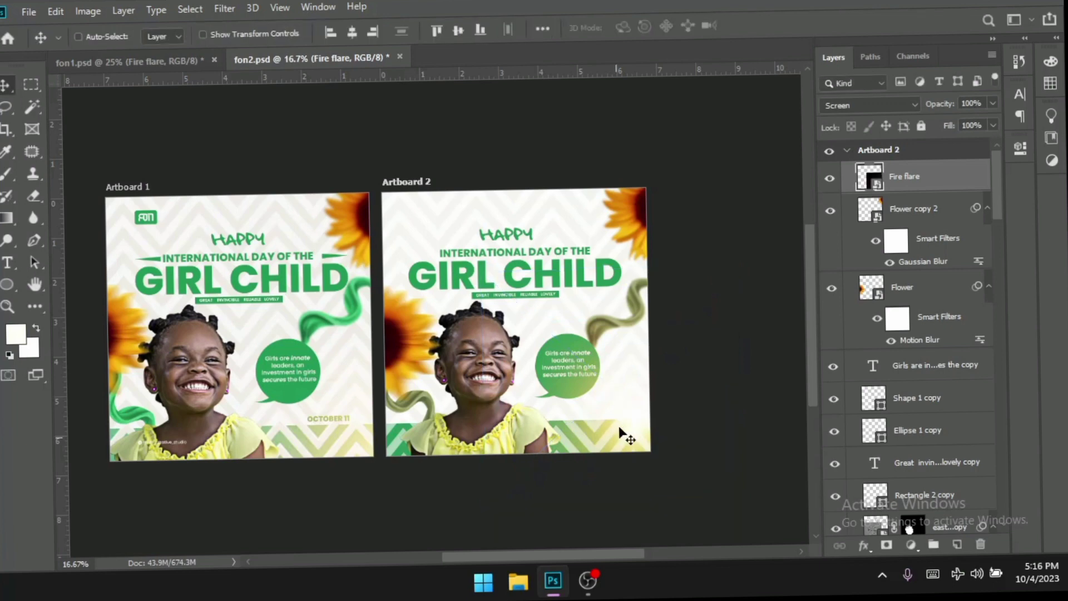
{"action": "left_click_drag", "start_coordinate": [618, 433], "coordinate": [645, 446]}
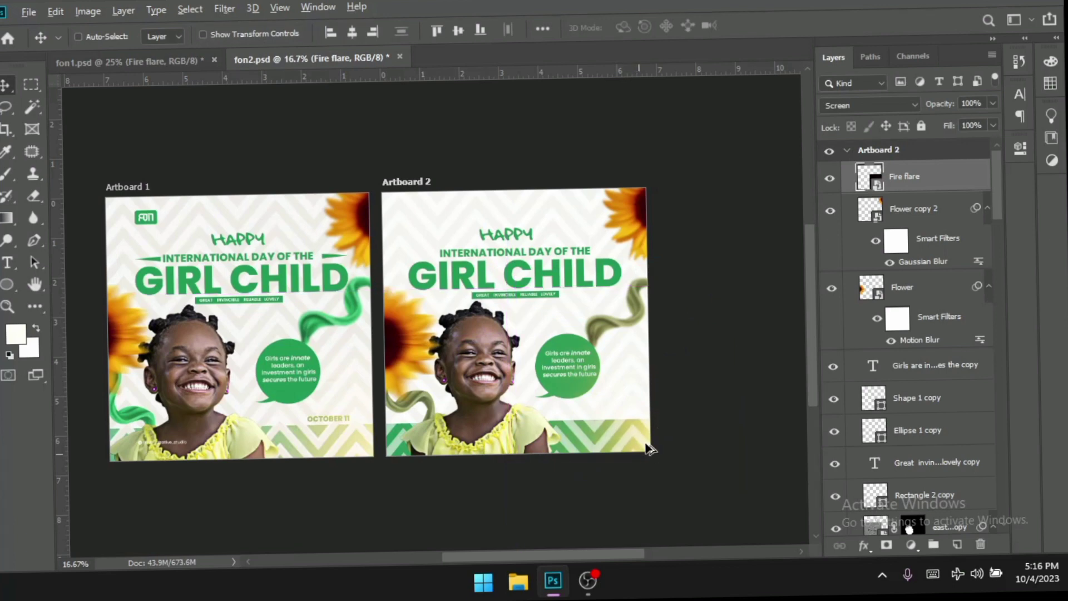
- Duplicate the fire flare twice, placing one copy over Artboard 2's right edge and one over the left sunflower
{"action": "left_click_drag", "start_coordinate": [642, 448], "coordinate": [331, 320]}
{"action": "key", "text": "ctrl+j"}
{"action": "key", "text": "ctrl+j"}
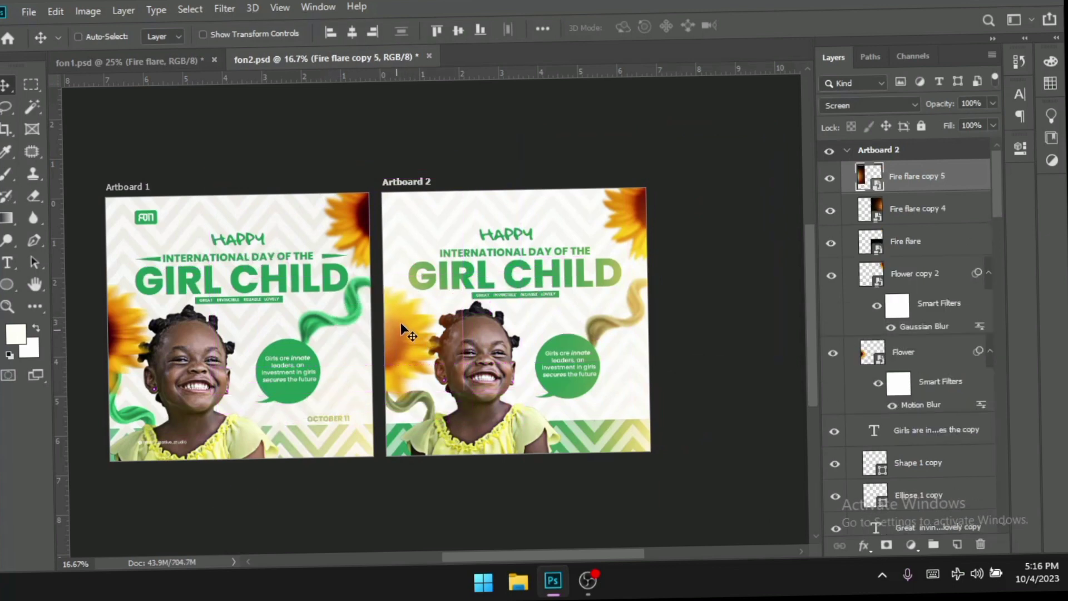
- Add a layer mask to the flare over the left sunflower and paint black along its right edge to hide the hard border
{"action": "left_click", "coordinate": [887, 546]}
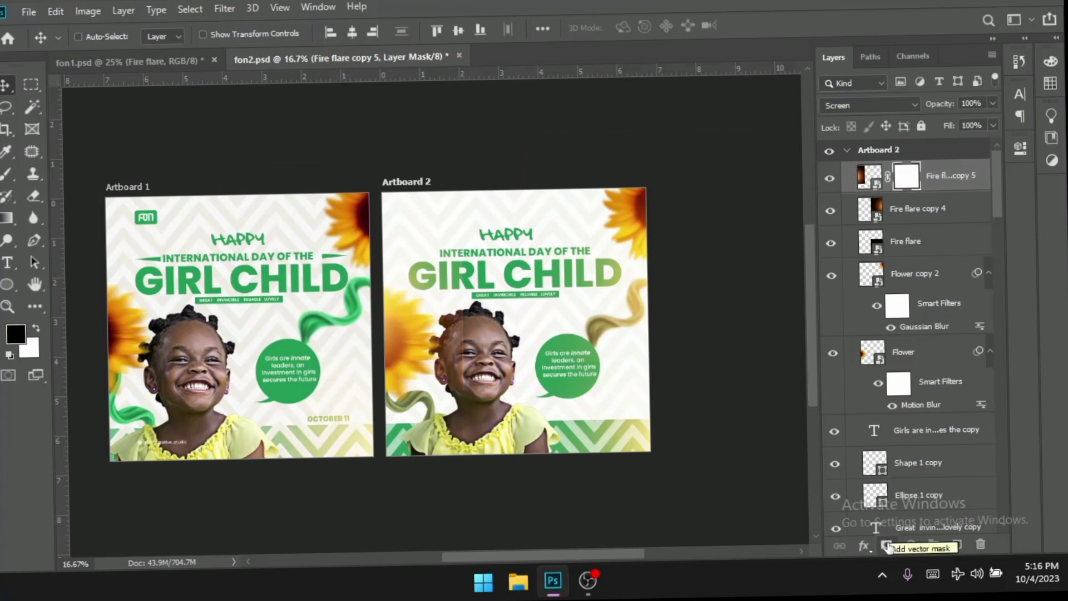
{"action": "key", "text": "b"}
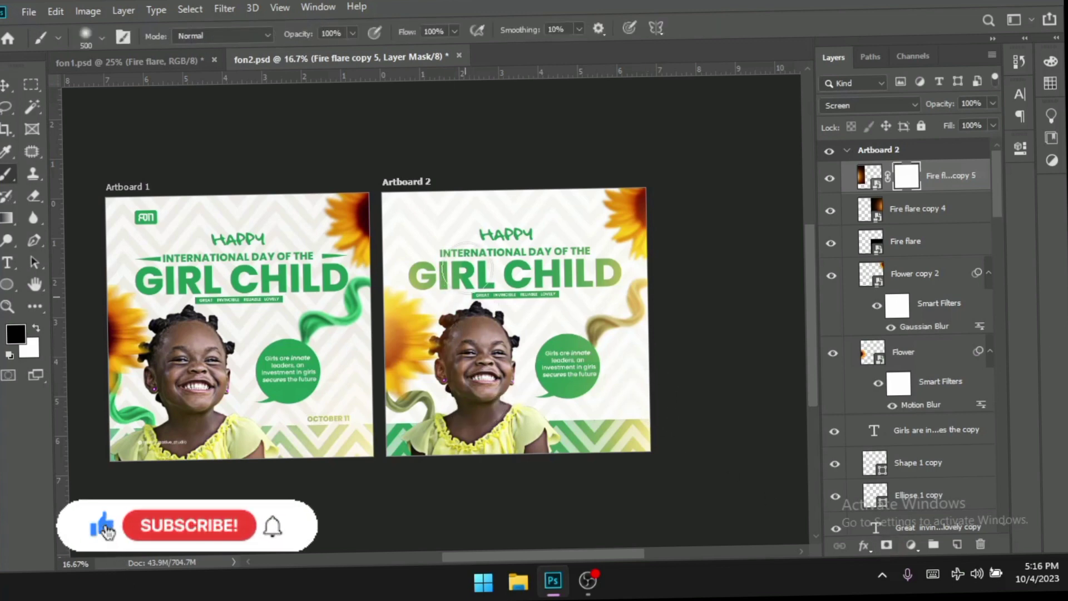
{"action": "left_click_drag", "start_coordinate": [467, 269], "coordinate": [472, 270]}
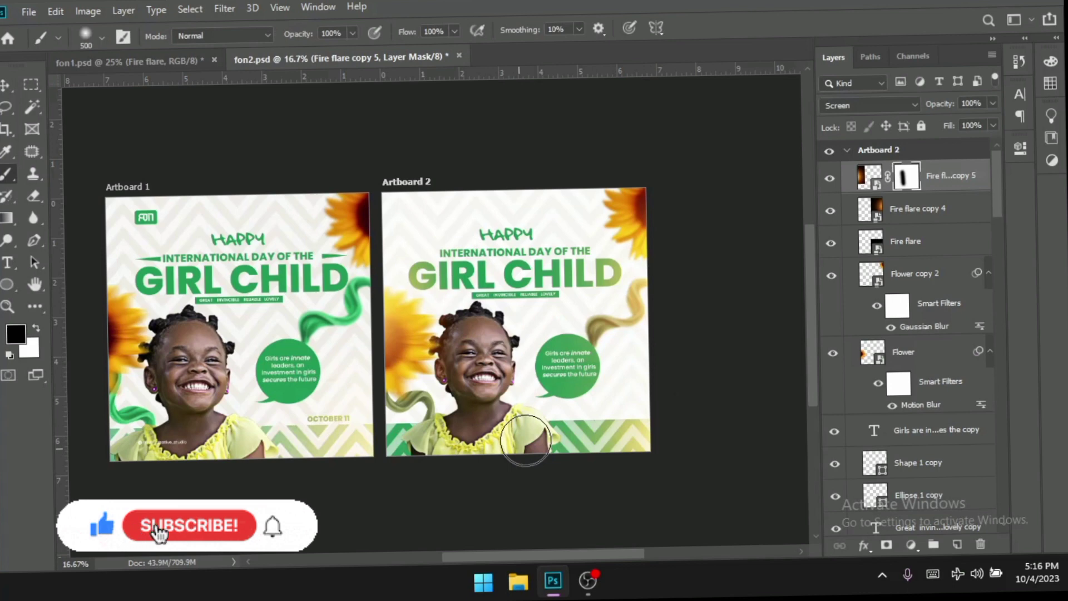
- Duplicate the masked left flare and place the copy higher on Artboard 2's left side, beside the GIRL CHILD headline
{"action": "key", "text": "v"}
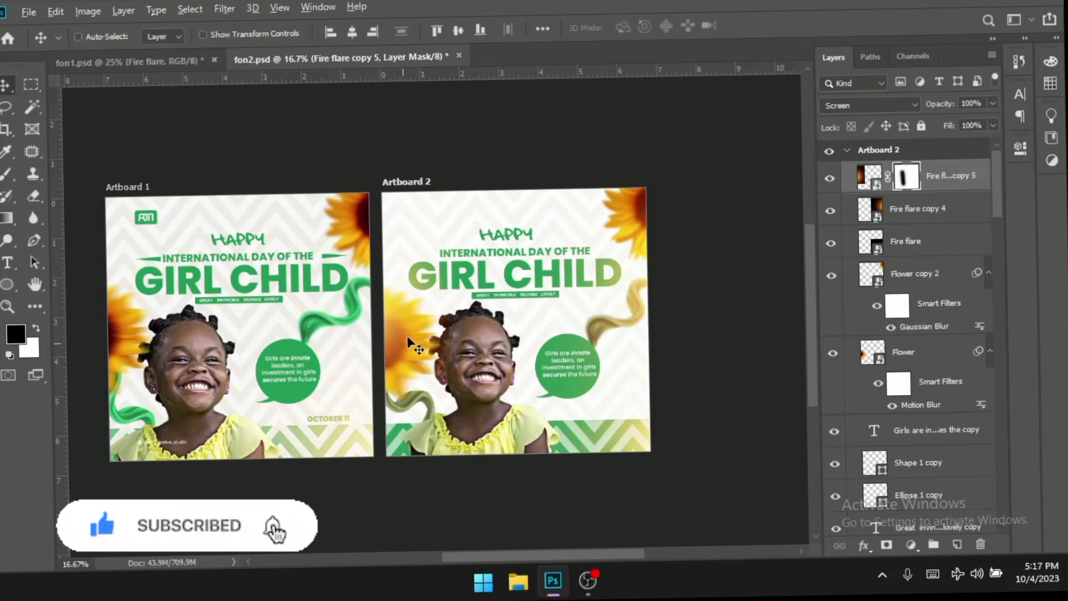
{"action": "key", "text": "ctrl"}
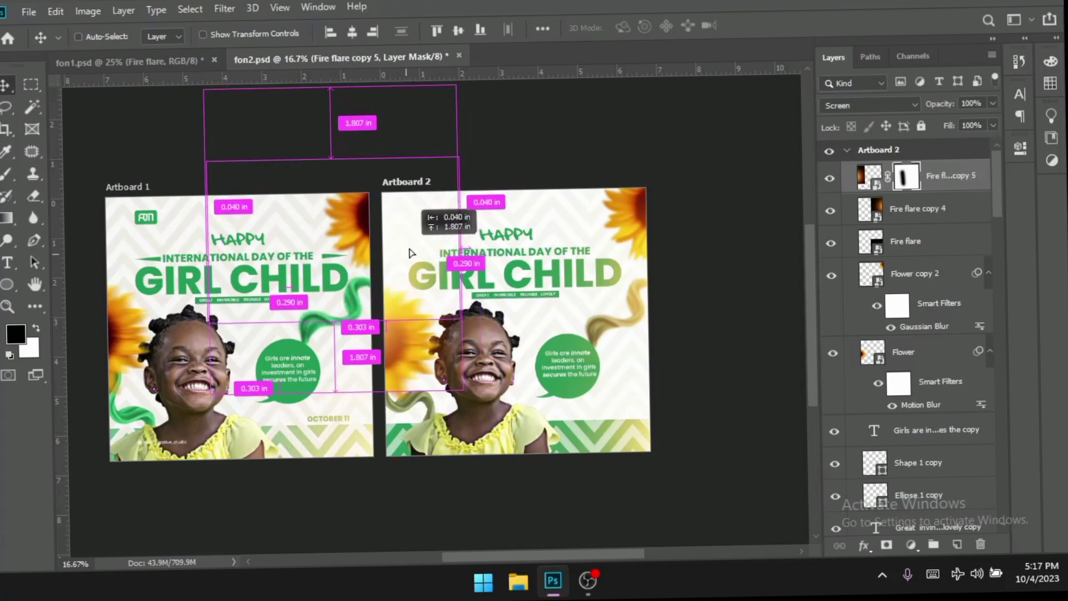
{"action": "left_click_drag", "start_coordinate": [411, 253], "coordinate": [438, 244]}
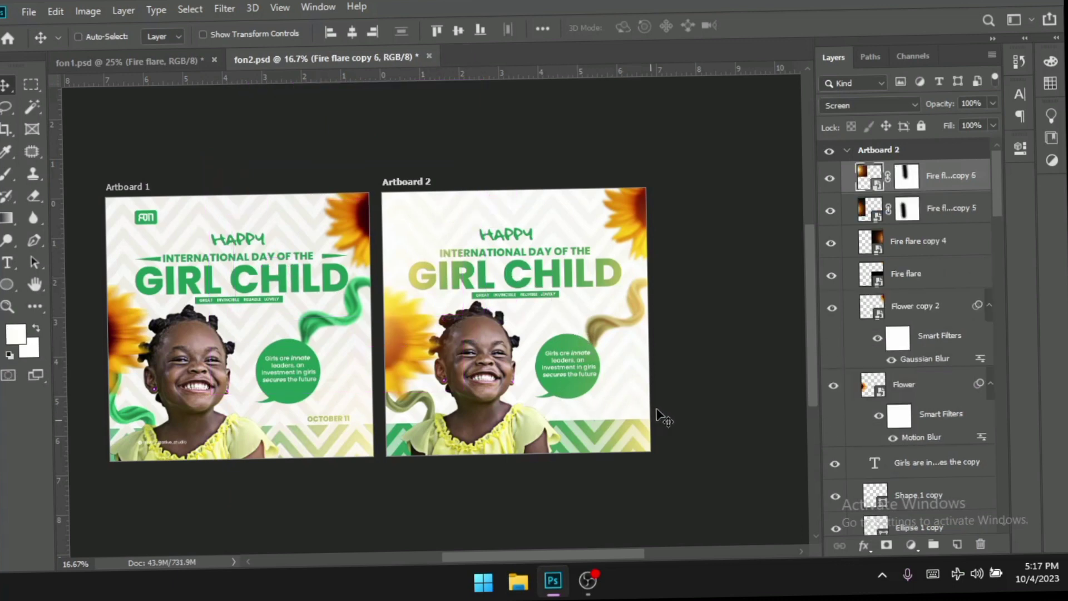
{"action": "key", "text": "ctrl+minus"}
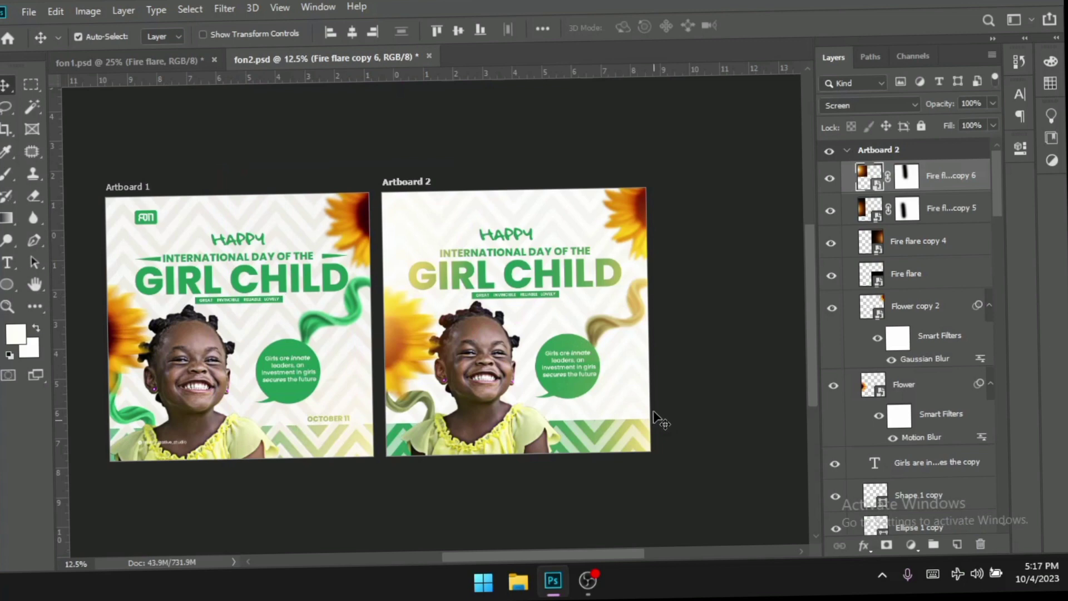
{"action": "key", "text": "ctrl+minus"}
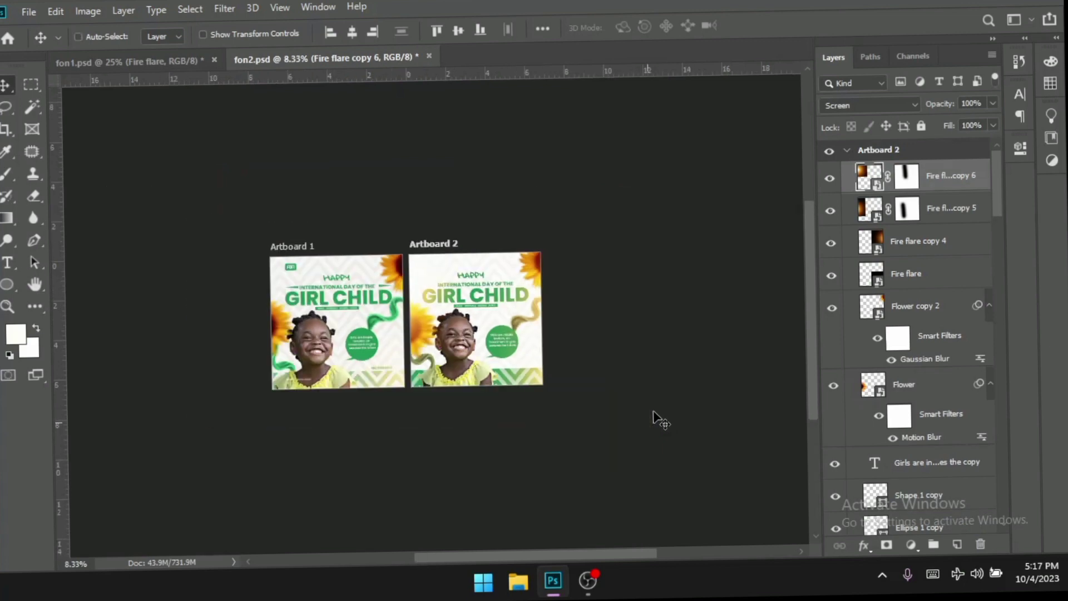
{"action": "key", "text": "ctrl+plus"}
{"action": "key", "text": "ctrl+plus"}
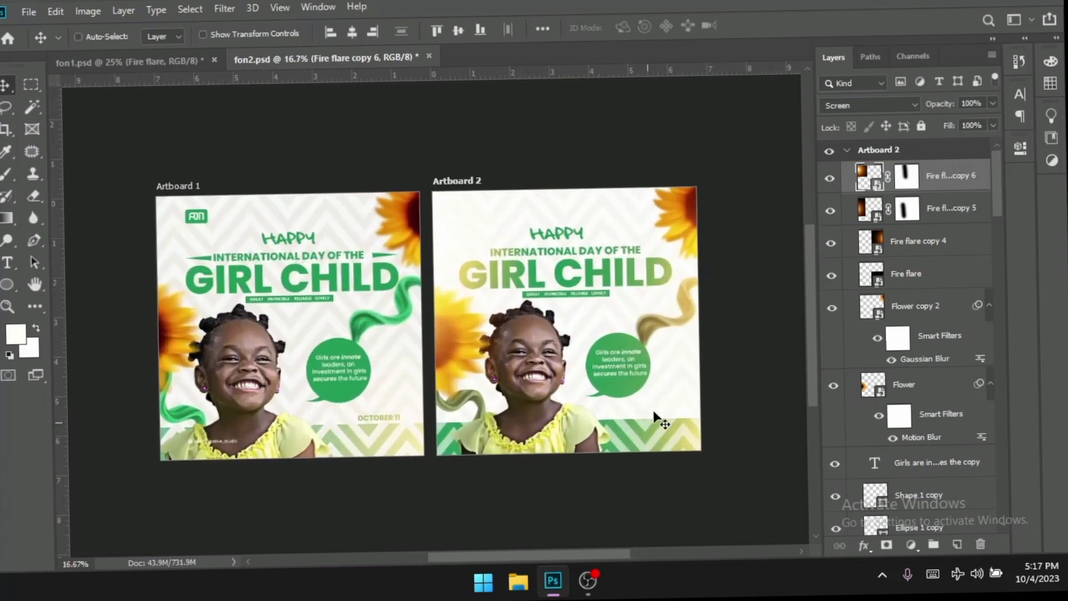
{"action": "mouse_move", "coordinate": [588, 580]}
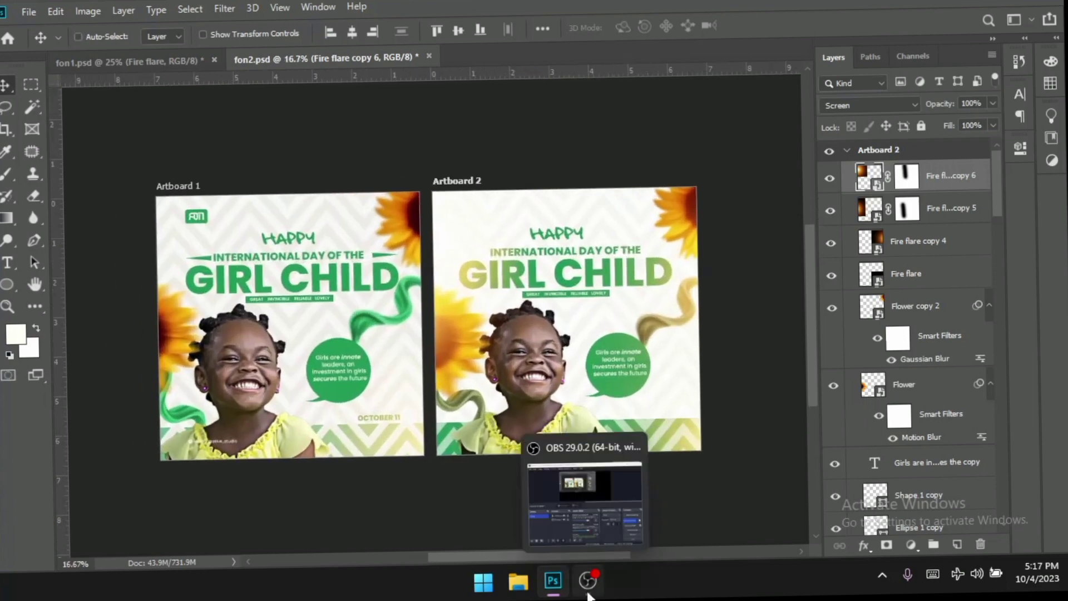